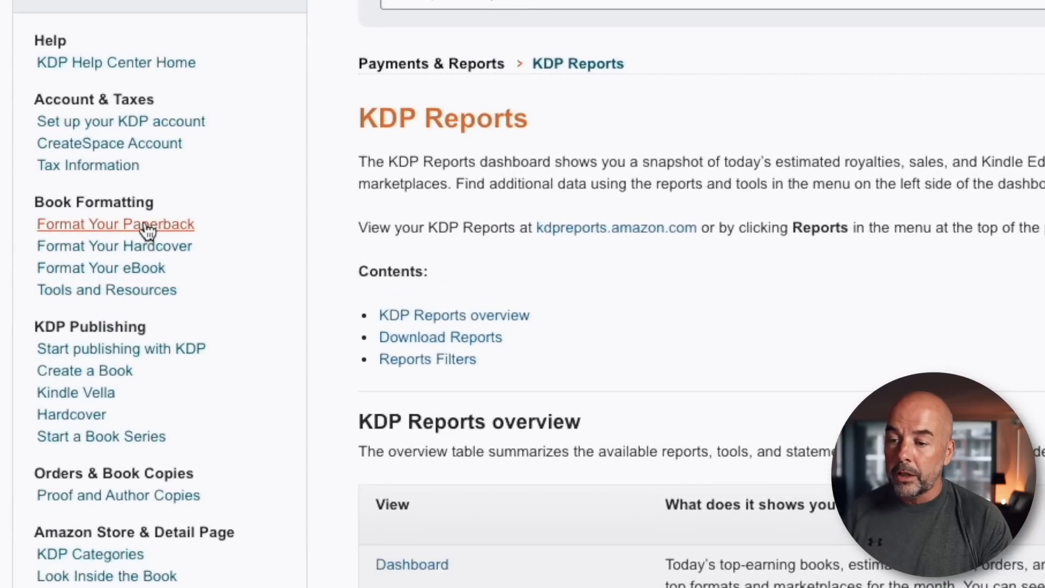
Open the cover calculator and templates page from the paperback formatting help article.
left_click(148, 225)
scroll(580, 218, "down", 5)
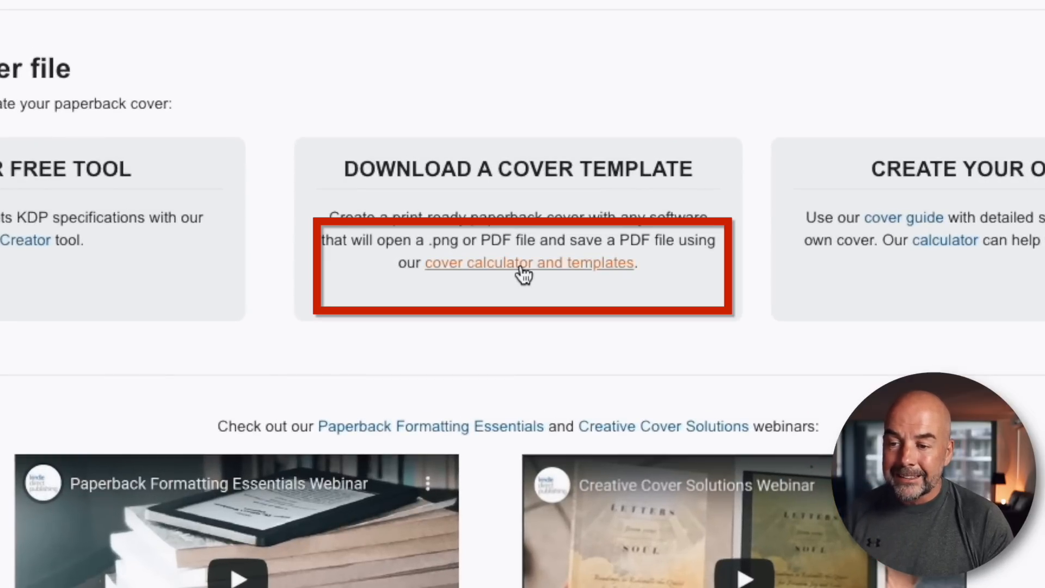
left_click(523, 268)
scroll(648, 251, "down", 1)
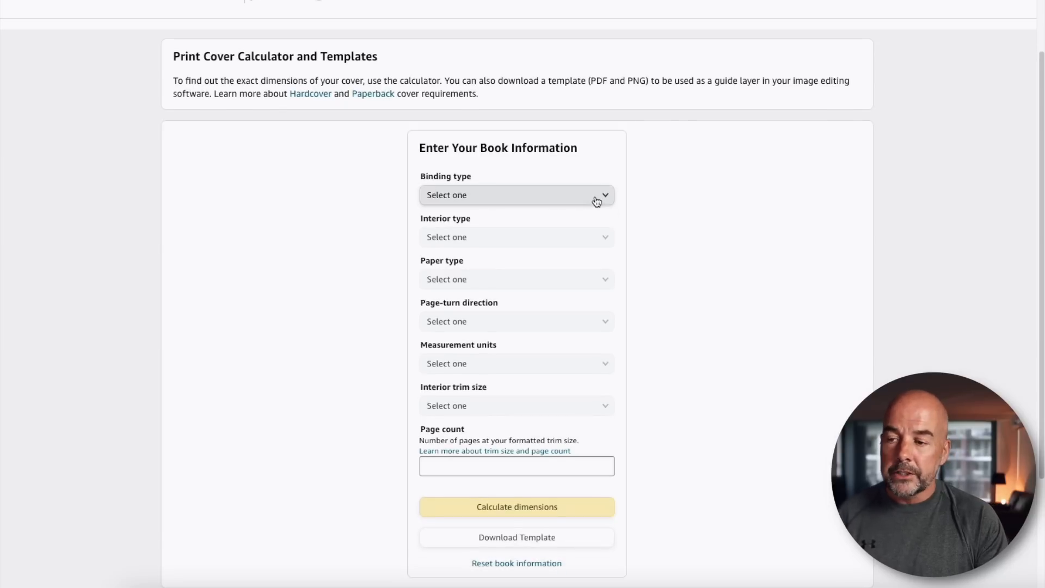
Set the binding type to Paperback, interior type to Black & white, and paper type to White paper.
left_click(604, 197)
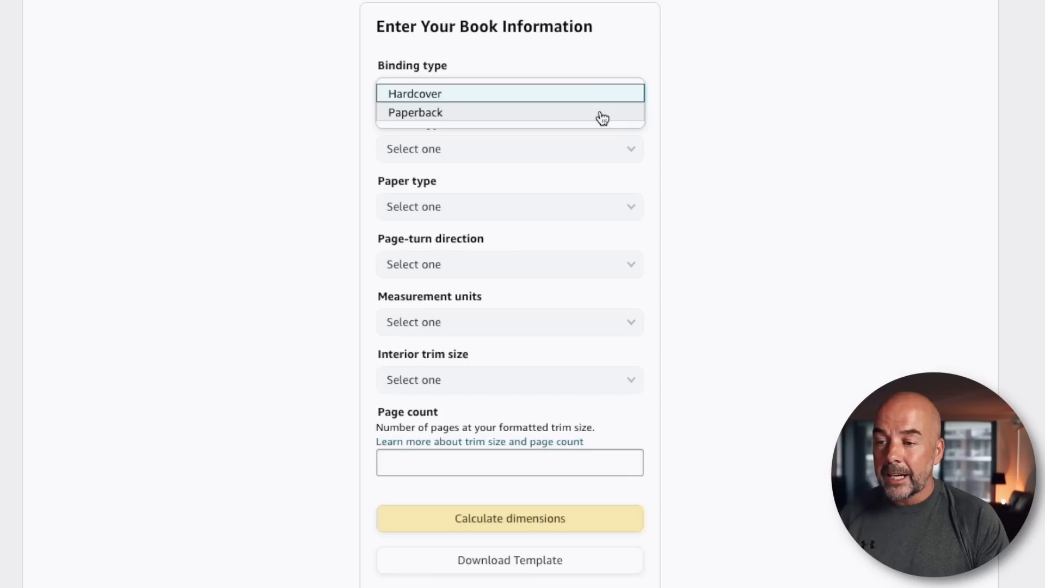
left_click(582, 210)
left_click(625, 150)
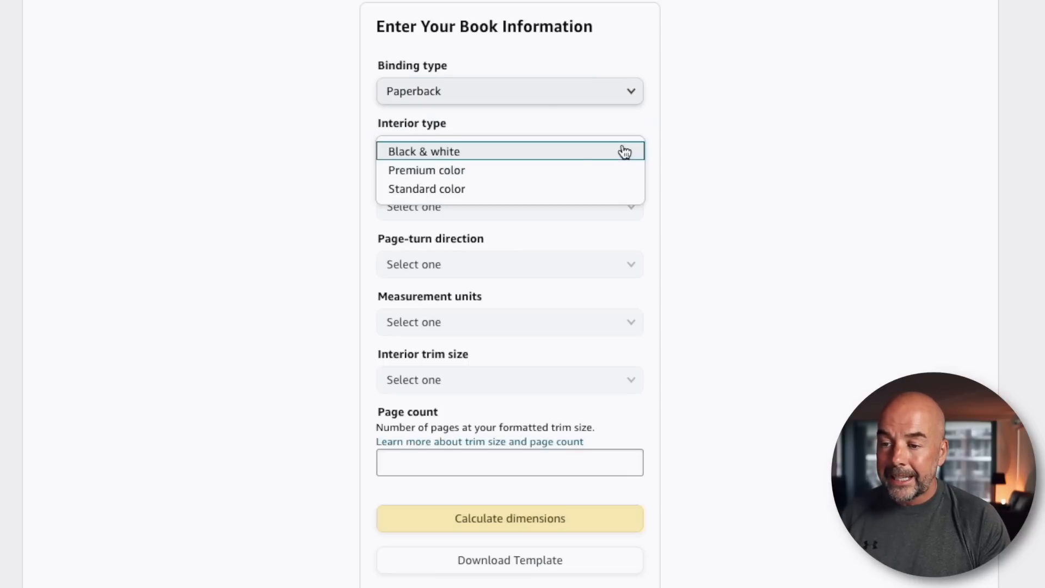
left_click(598, 152)
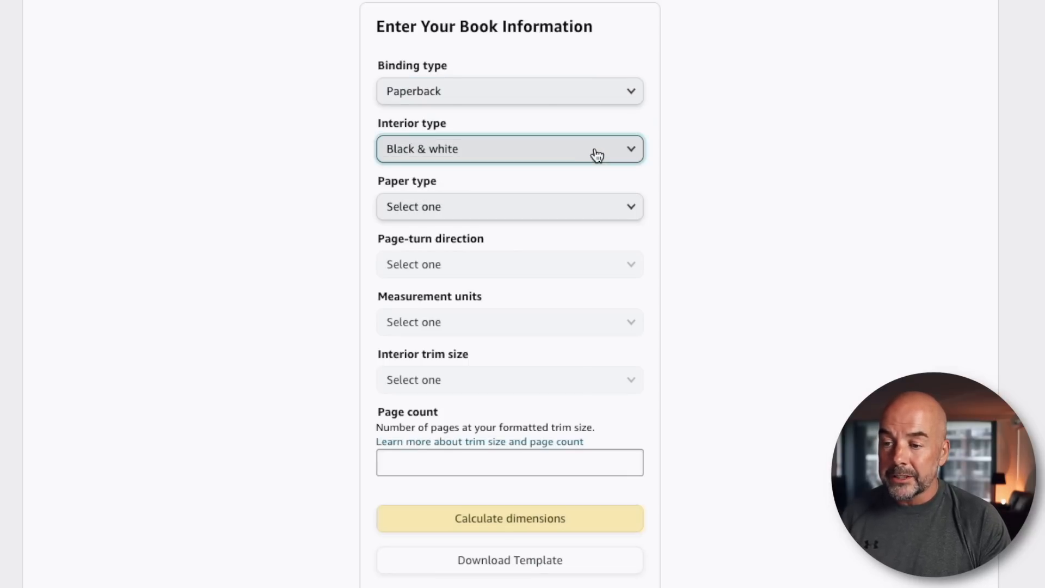
left_click(625, 210)
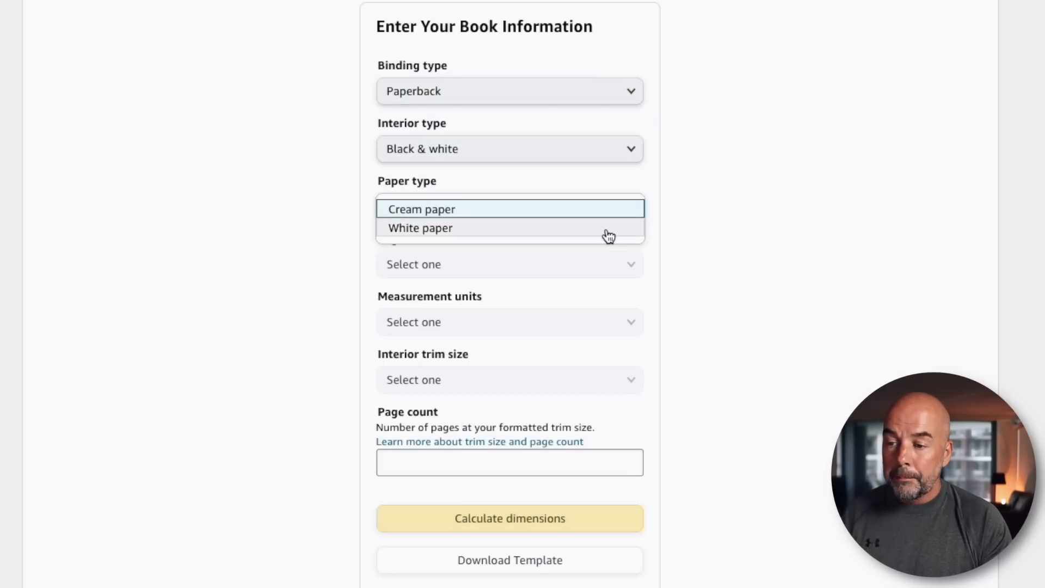
left_click(606, 227)
Set the page-turn direction to Left to Right, measurement units to Inches, and trim size to 8.5 x 11 in.
left_click(618, 268)
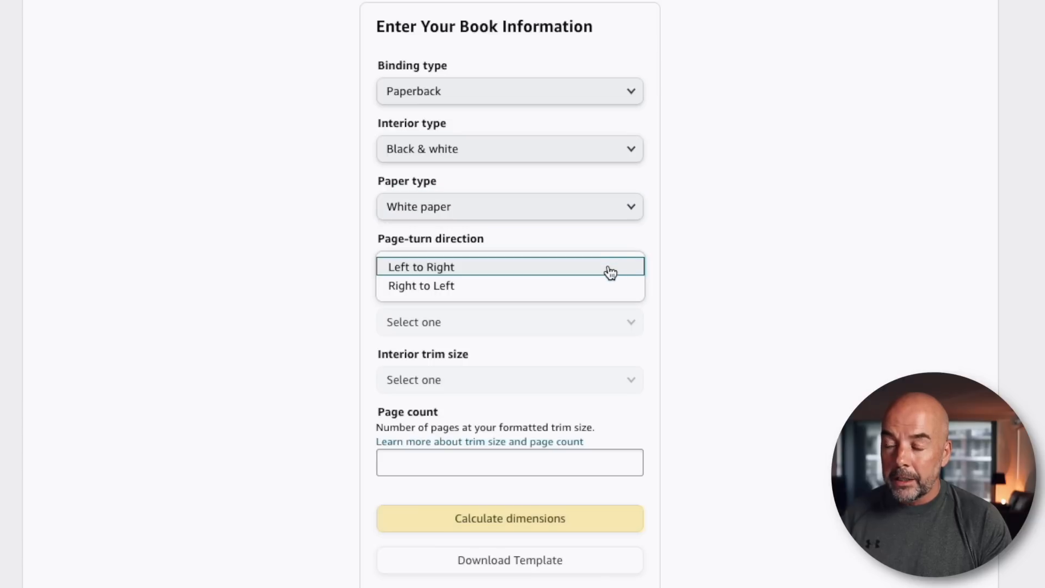
left_click(611, 273)
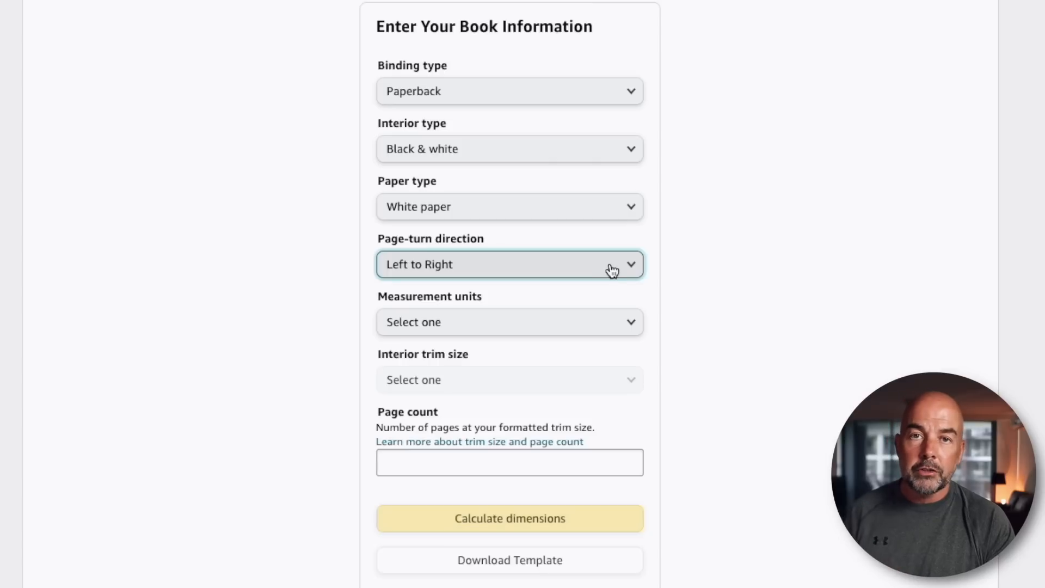
left_click(620, 323)
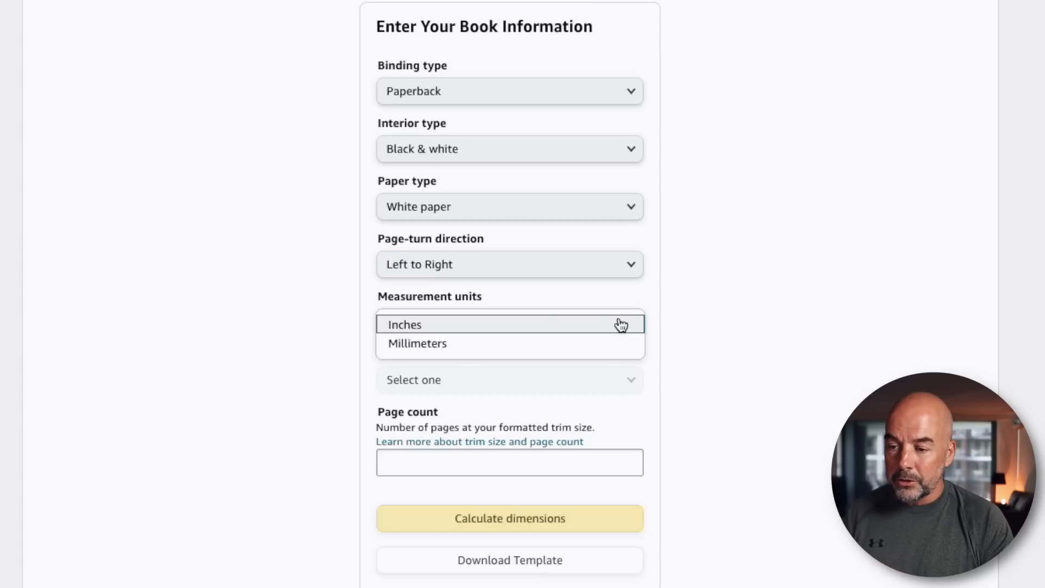
left_click(621, 326)
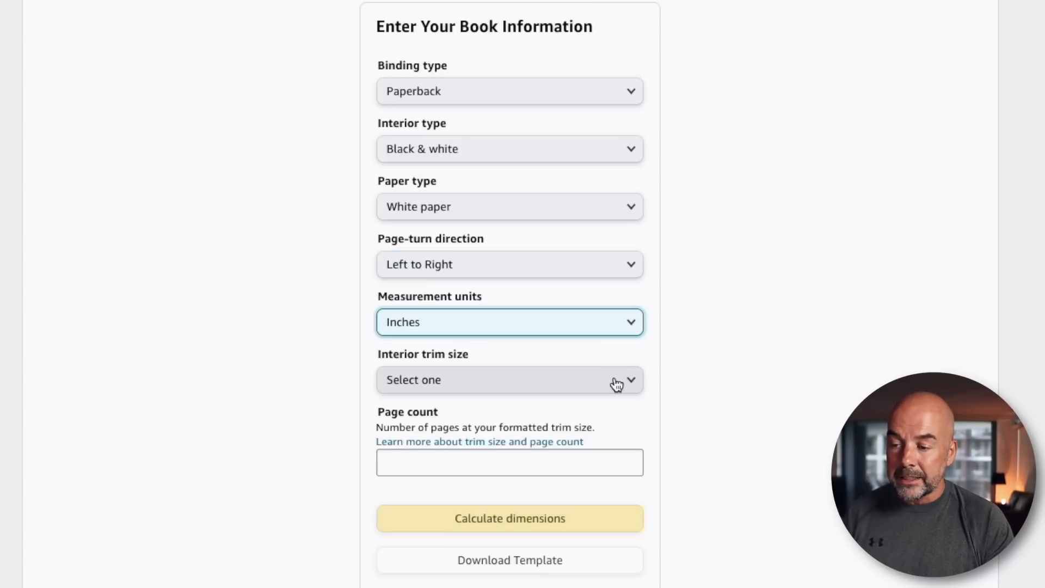
left_click(617, 385)
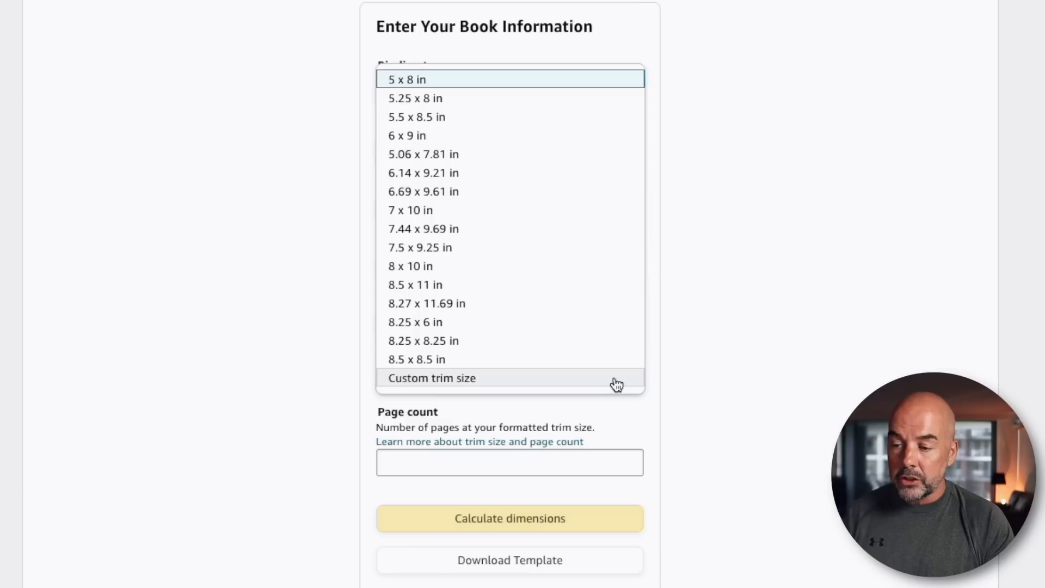
left_click(526, 286)
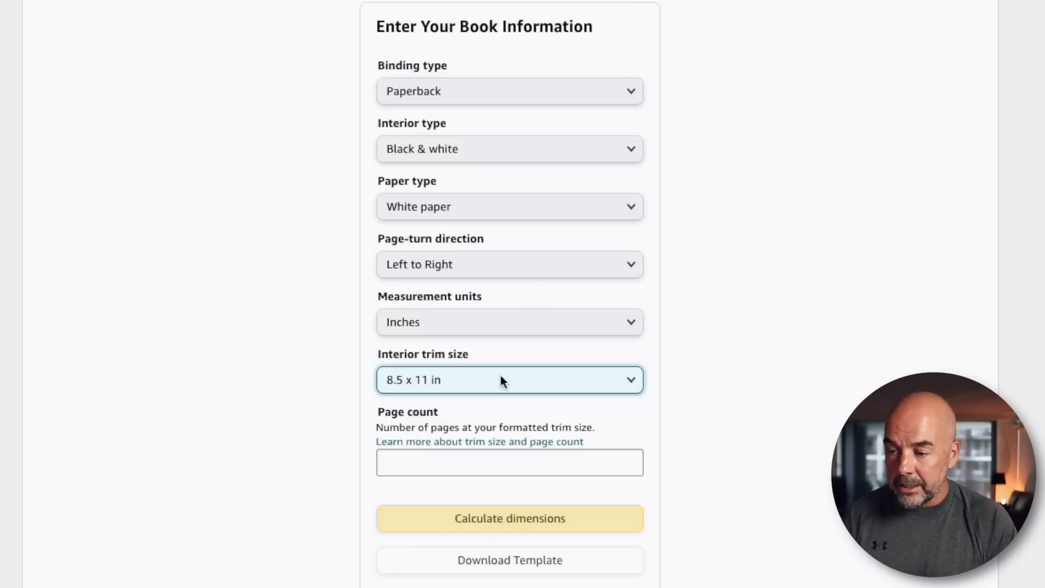
Enter a page count of 122 and calculate the cover dimensions.
left_click(512, 463)
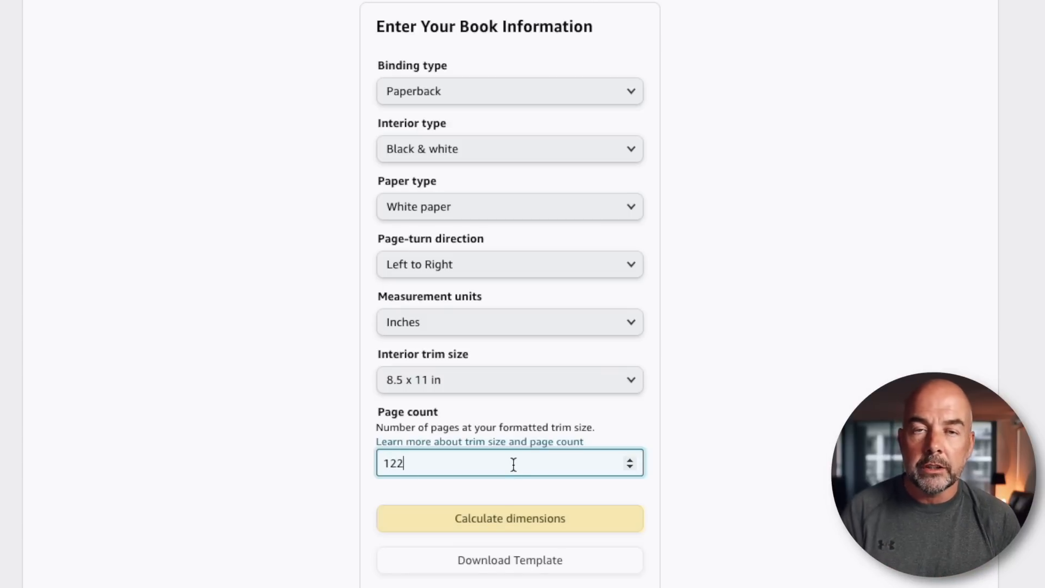
left_click(478, 518)
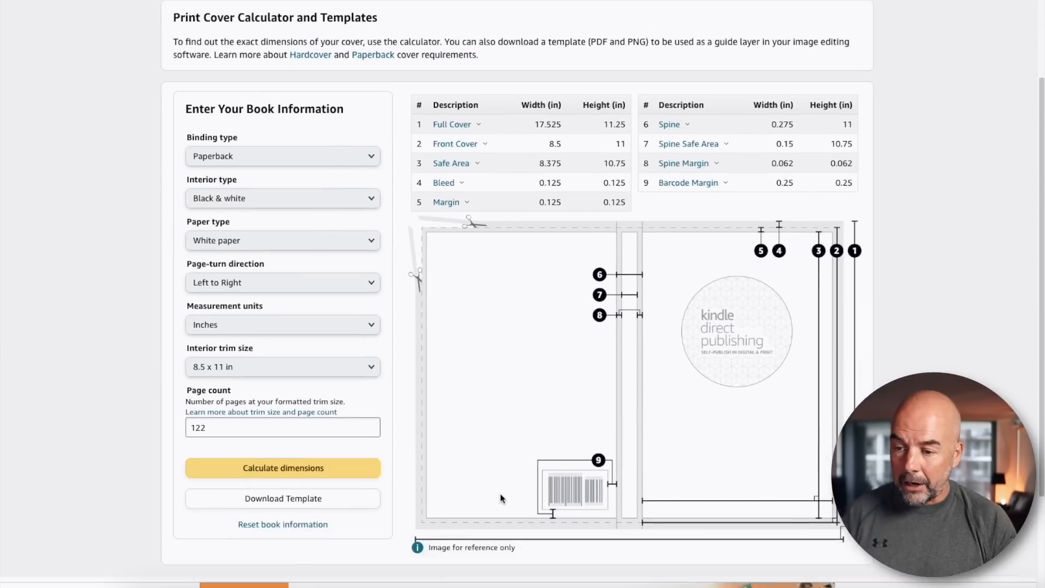
scroll(501, 499, "down", 1)
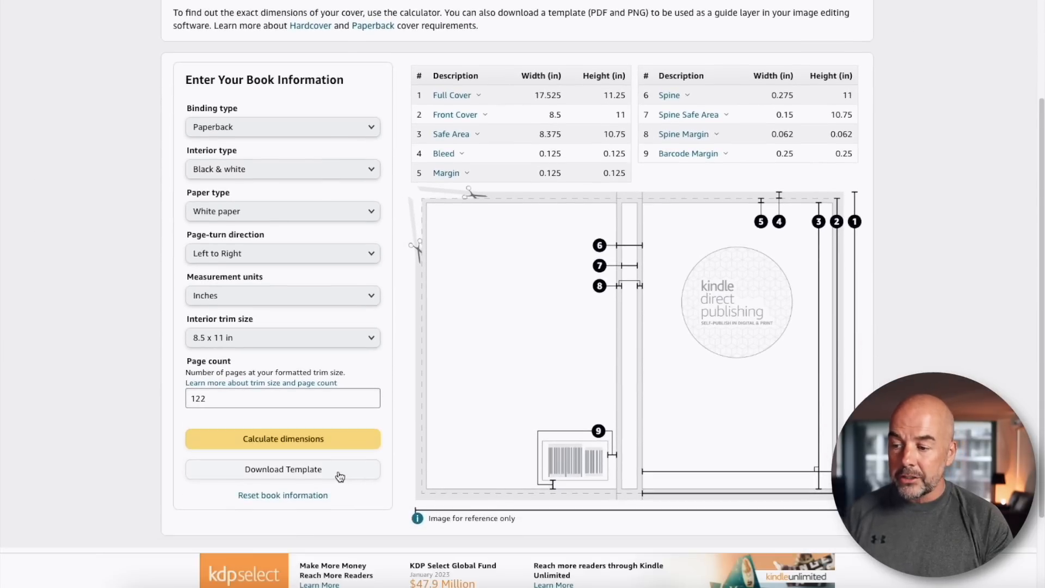
Download the cover template and open the PNG template file from the downloaded folder.
left_click(339, 476)
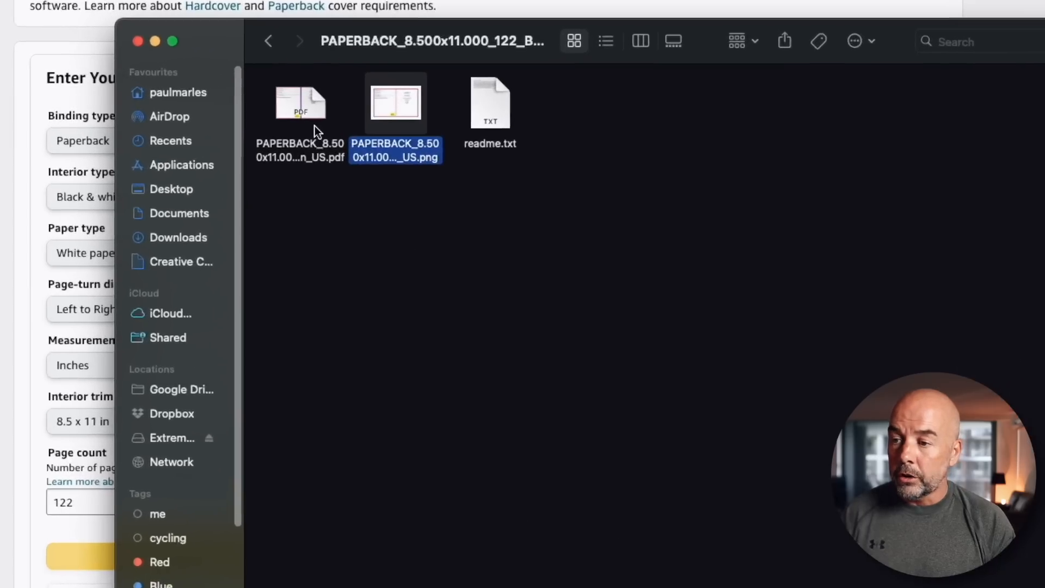
left_click(315, 126)
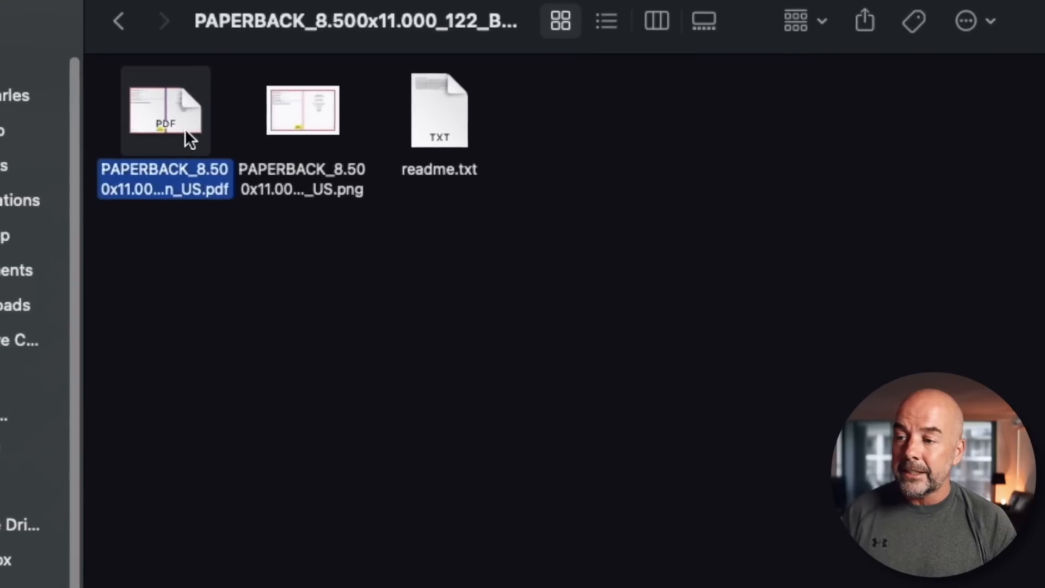
left_click(306, 141)
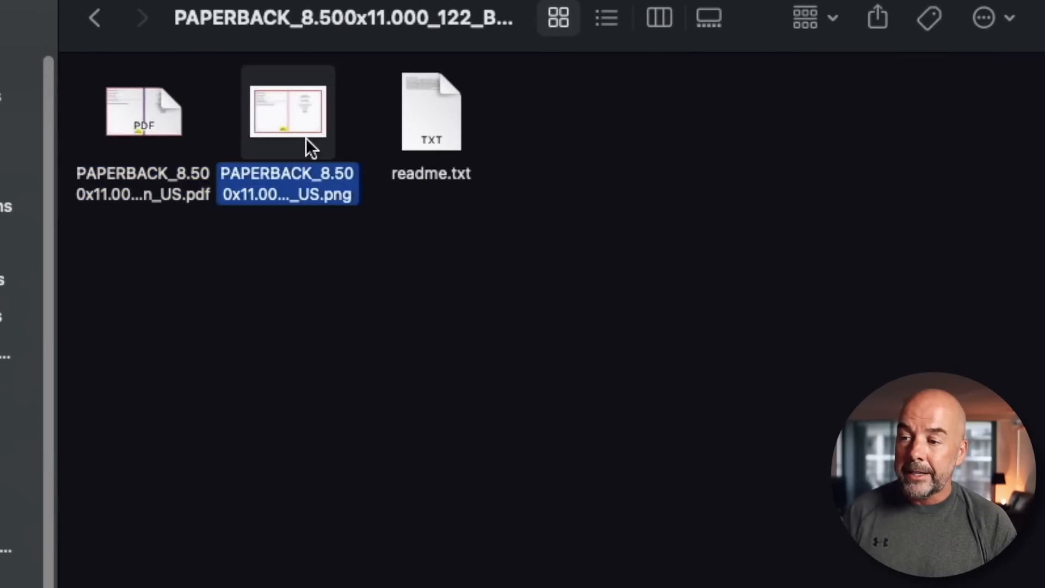
left_click_drag(290, 119, 469, 317)
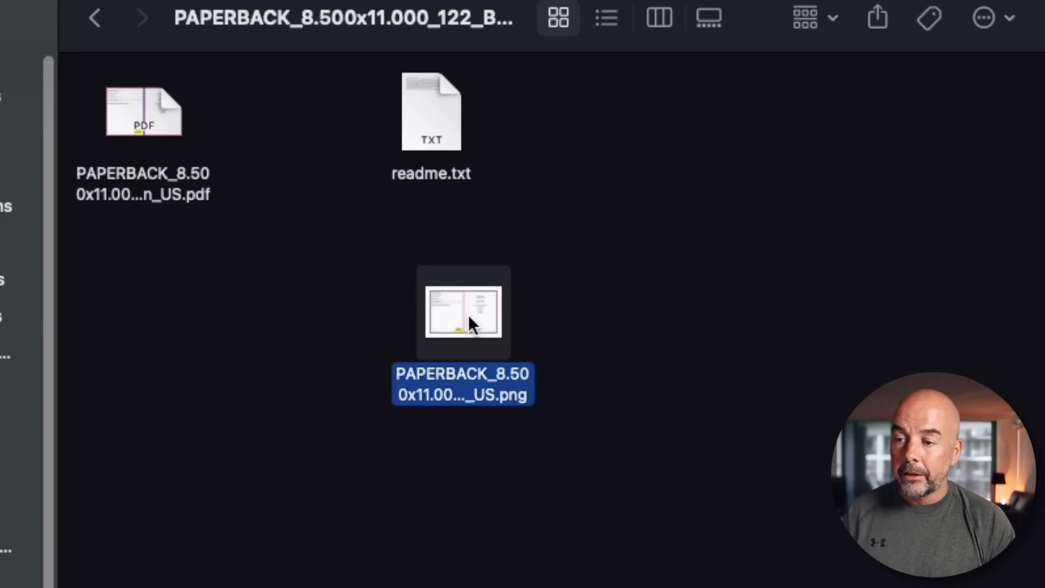
double_click(469, 315)
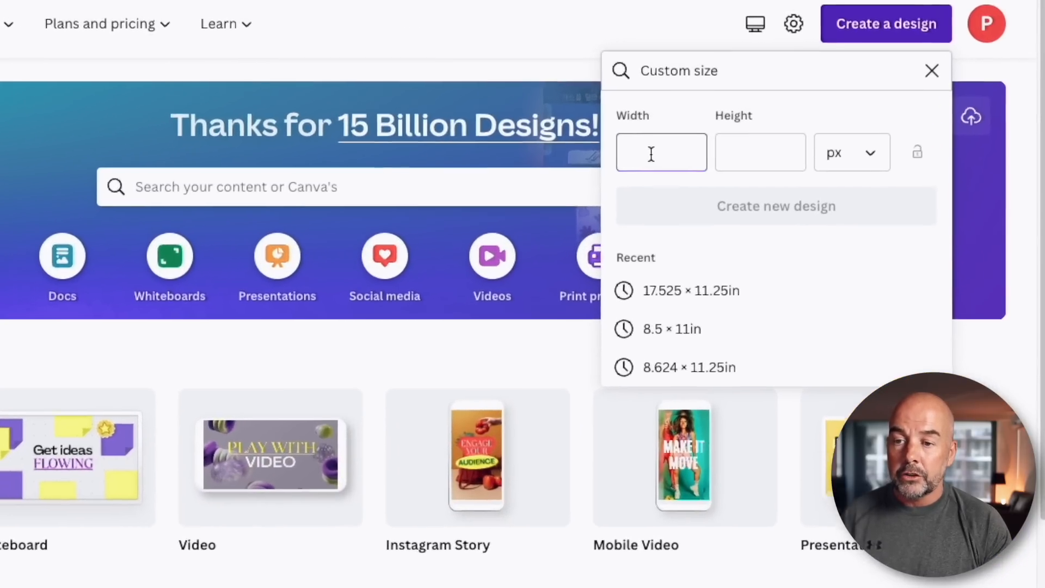
Create a new custom-size design of 17.525 × 11.25 in.
type("17")
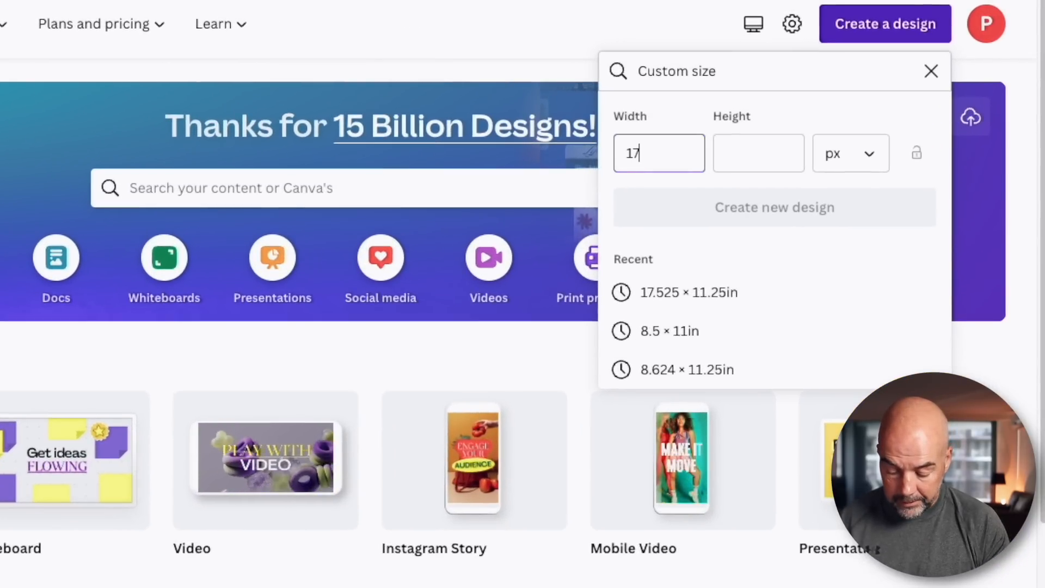
type(".525")
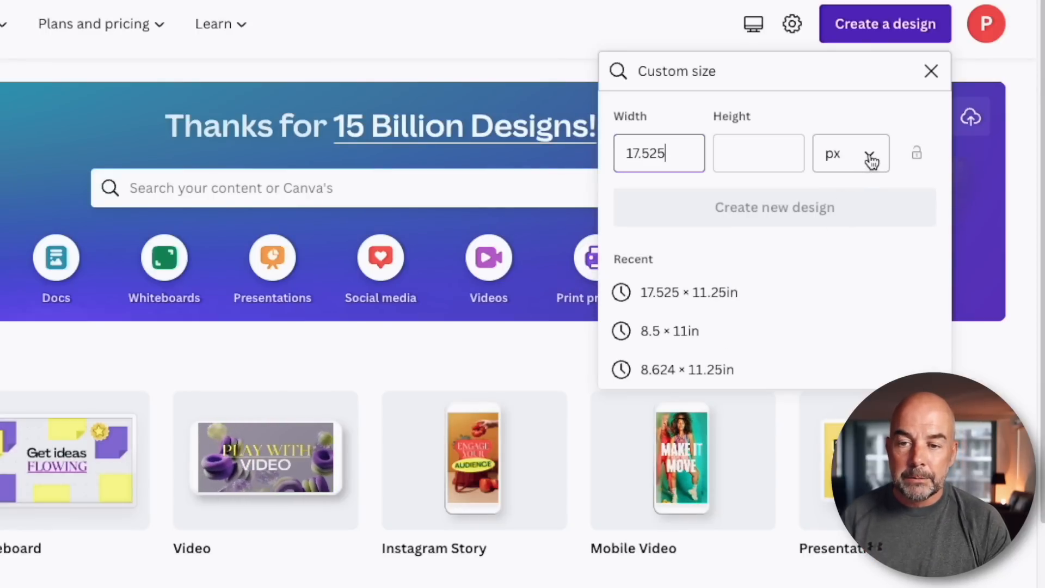
left_click(871, 160)
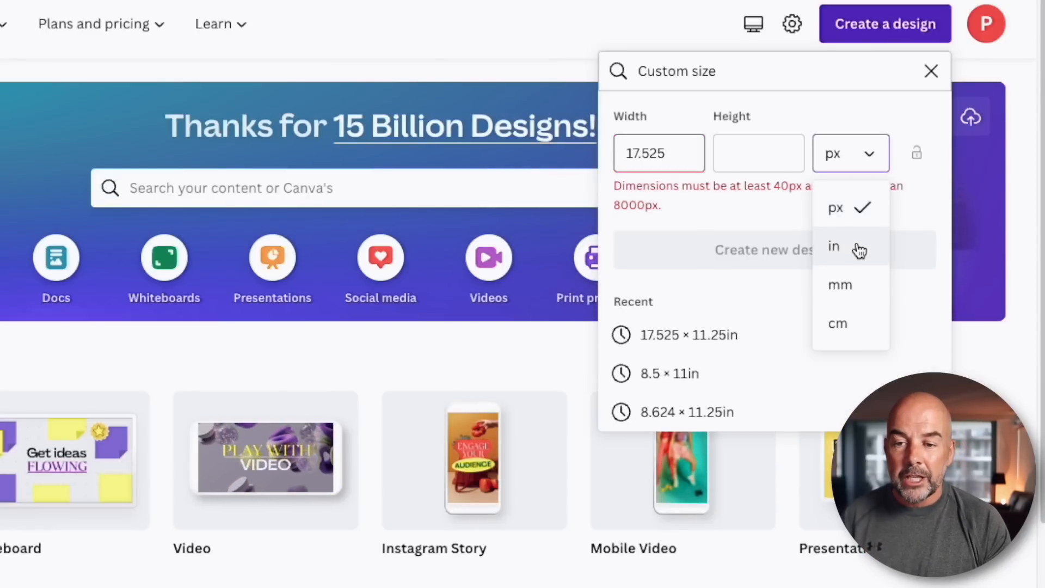
left_click(859, 250)
double_click(672, 154)
type("17")
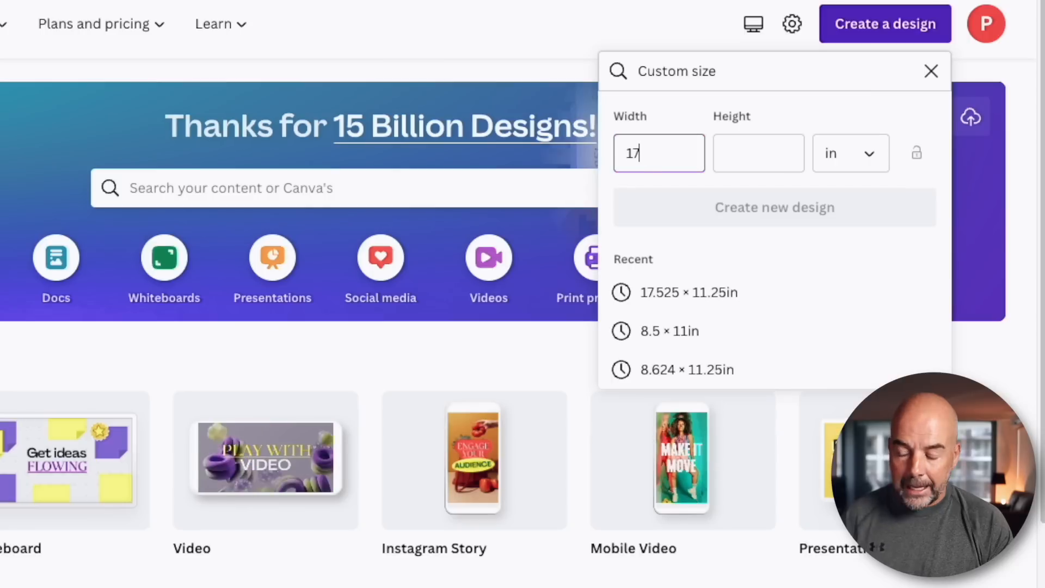
type(".525")
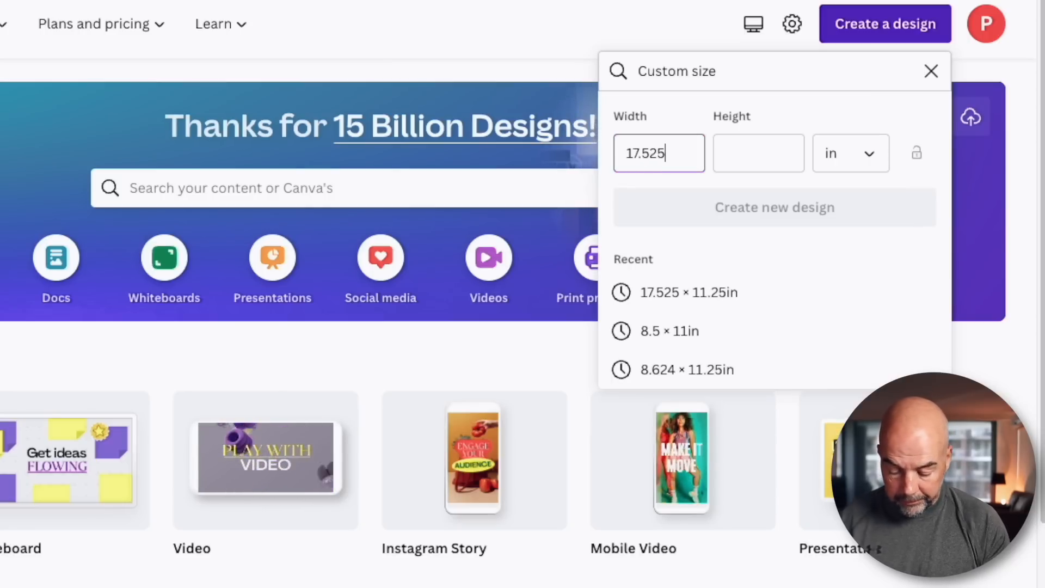
key("Tab")
type("11.")
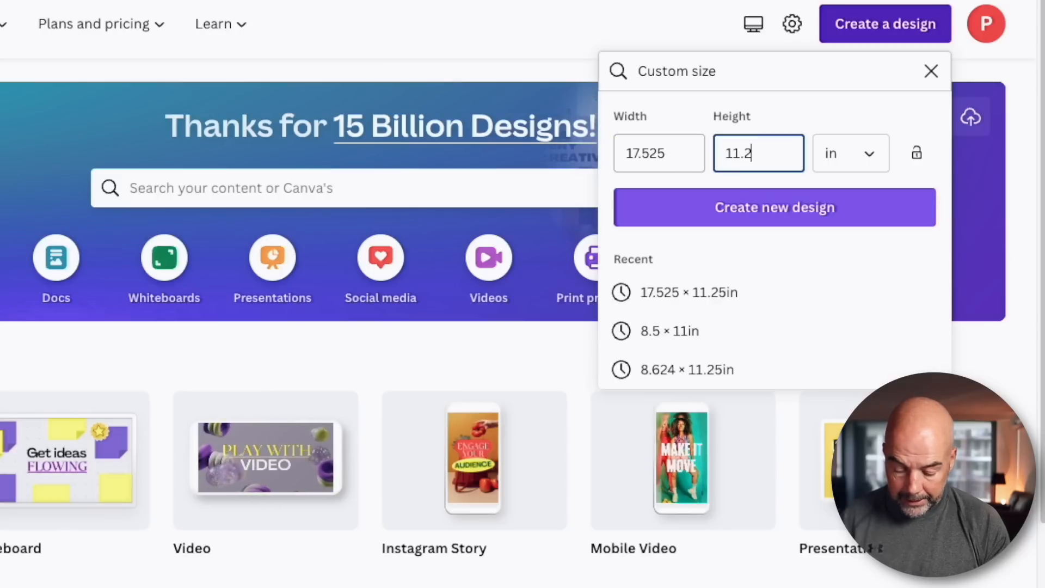
left_click(826, 217)
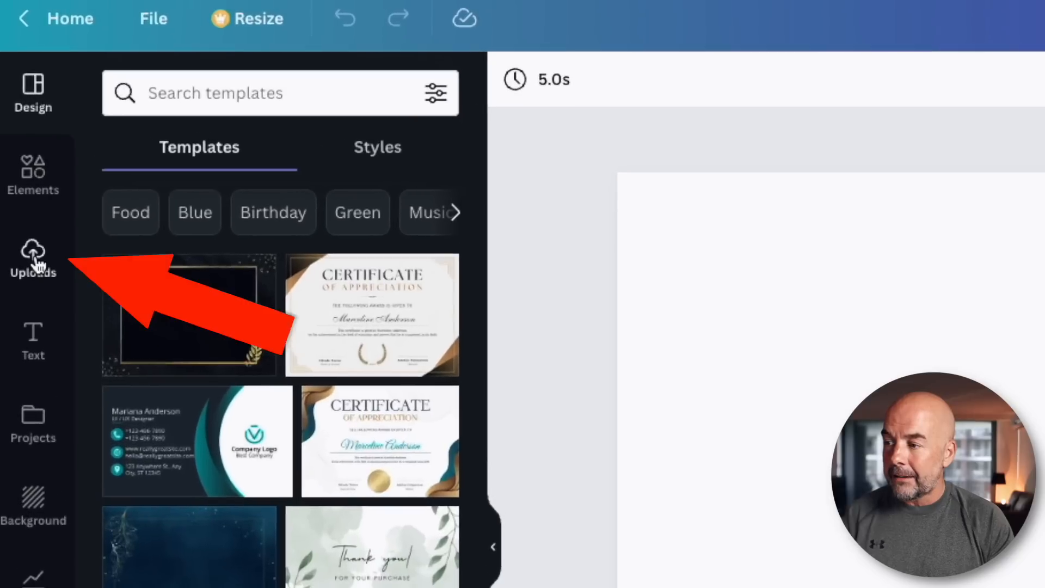
Upload the PNG cover template and place it on the canvas, resizing it to fill the page.
left_click(24, 153)
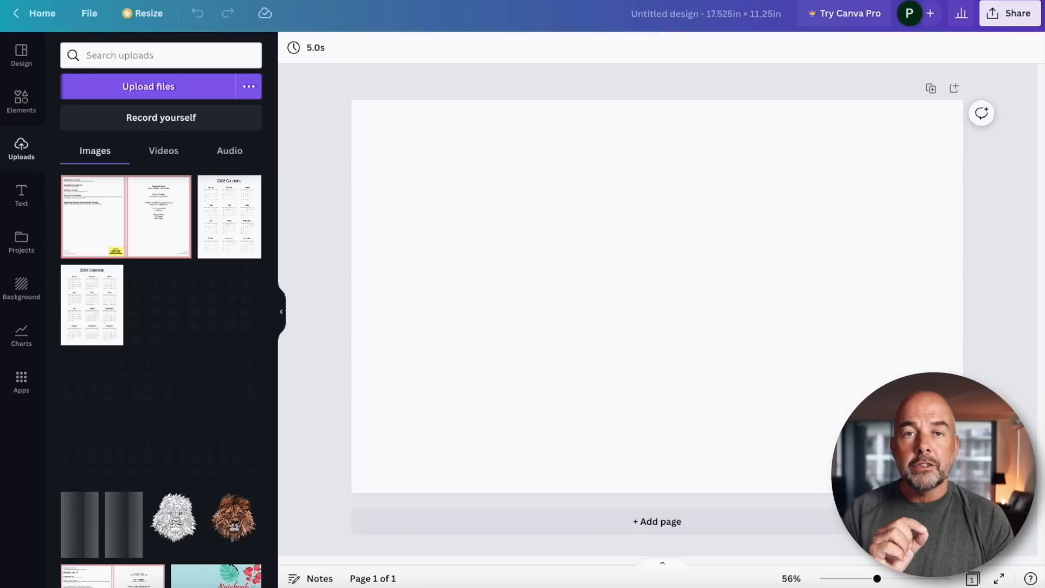
left_click_drag(1044, 179, 186, 238)
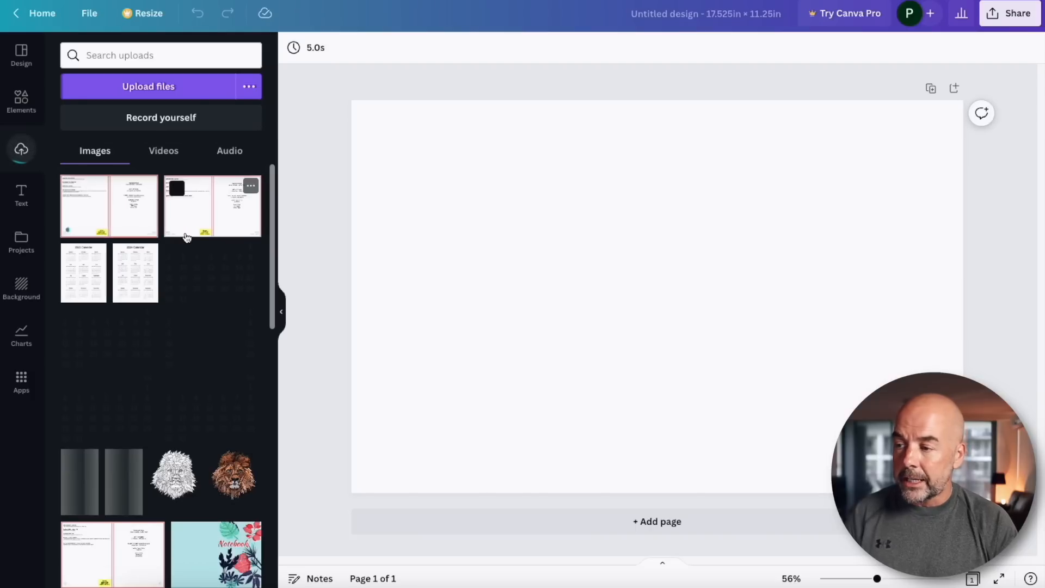
left_click(109, 210)
left_click_drag(711, 317, 644, 282)
left_click_drag(812, 395, 964, 498)
left_click(989, 398)
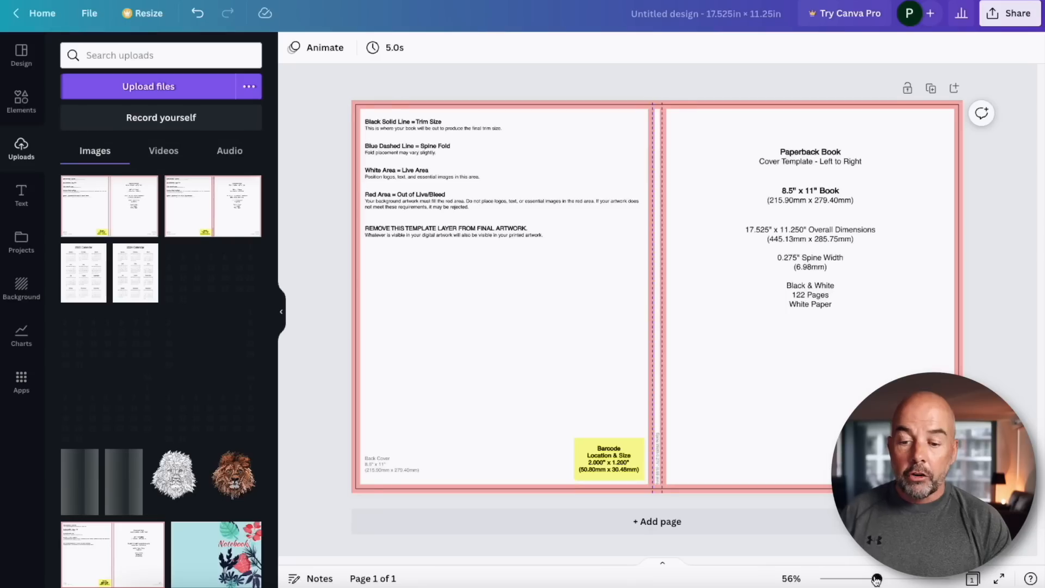
Browse the categories in the Elements panel.
left_click_drag(875, 577, 874, 577)
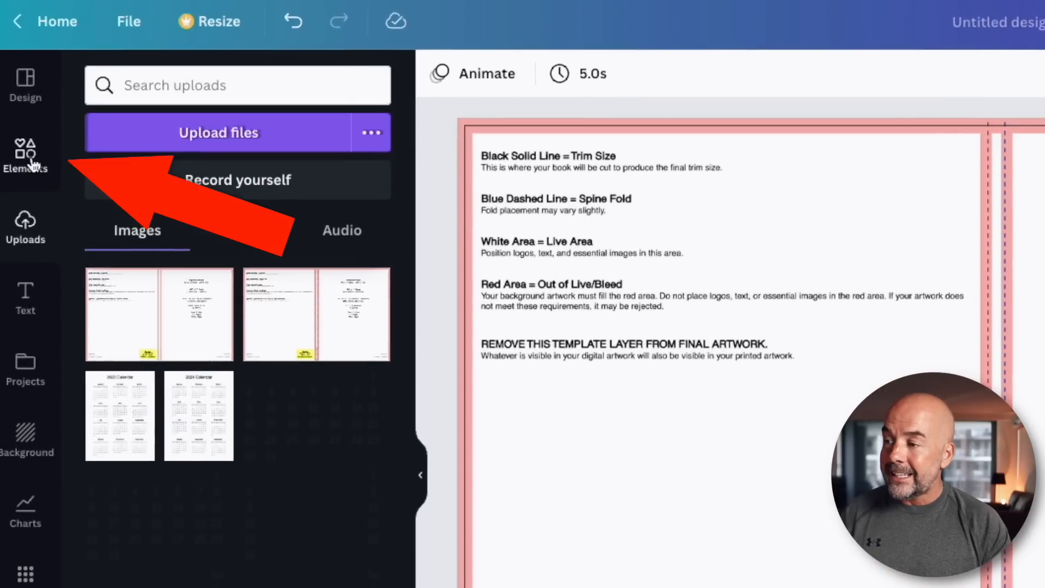
left_click(33, 163)
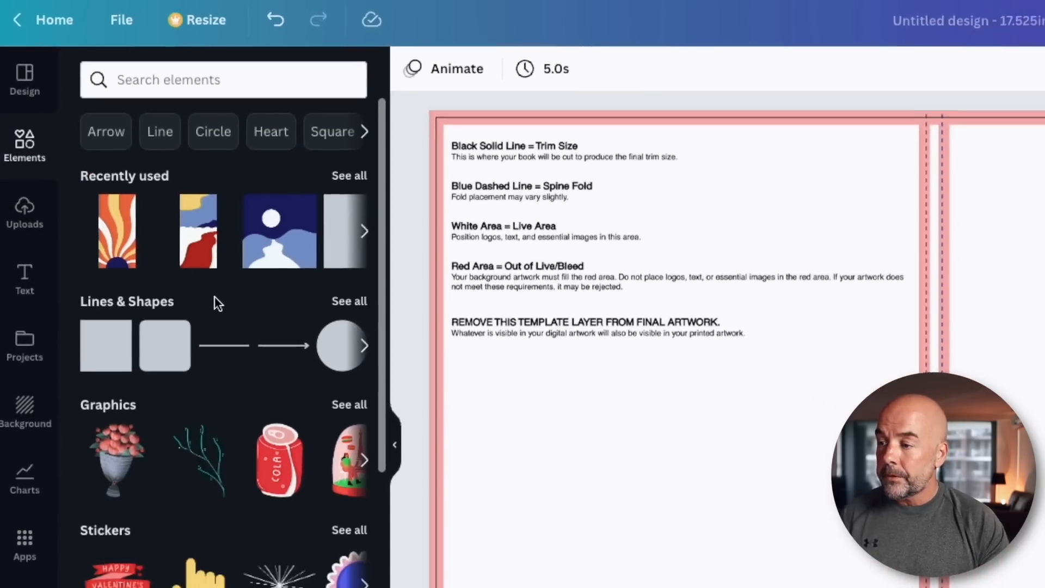
scroll(214, 297, "down", 3)
scroll(160, 382, "down", 2)
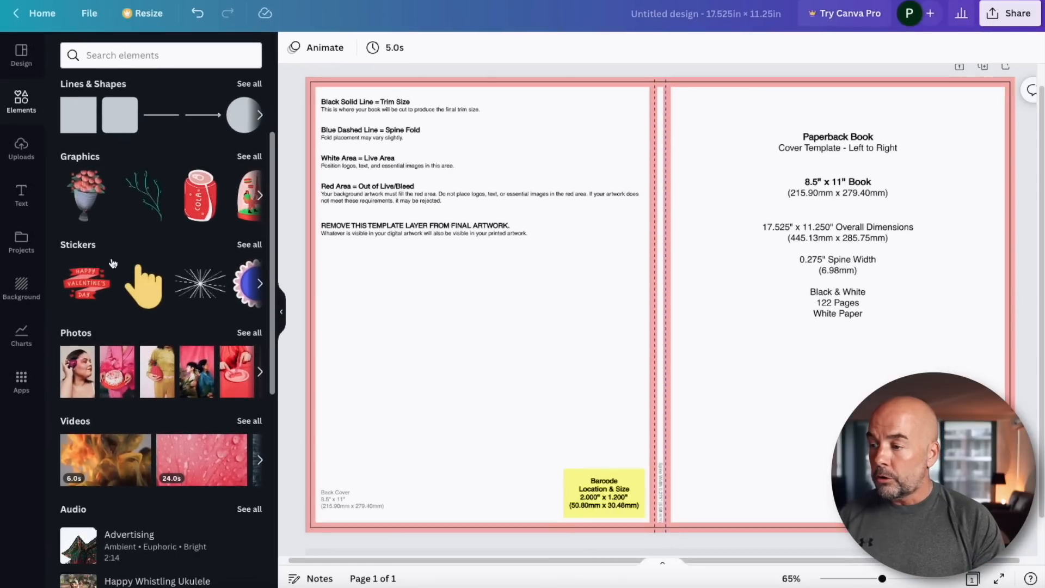
scroll(100, 248, "down", 2)
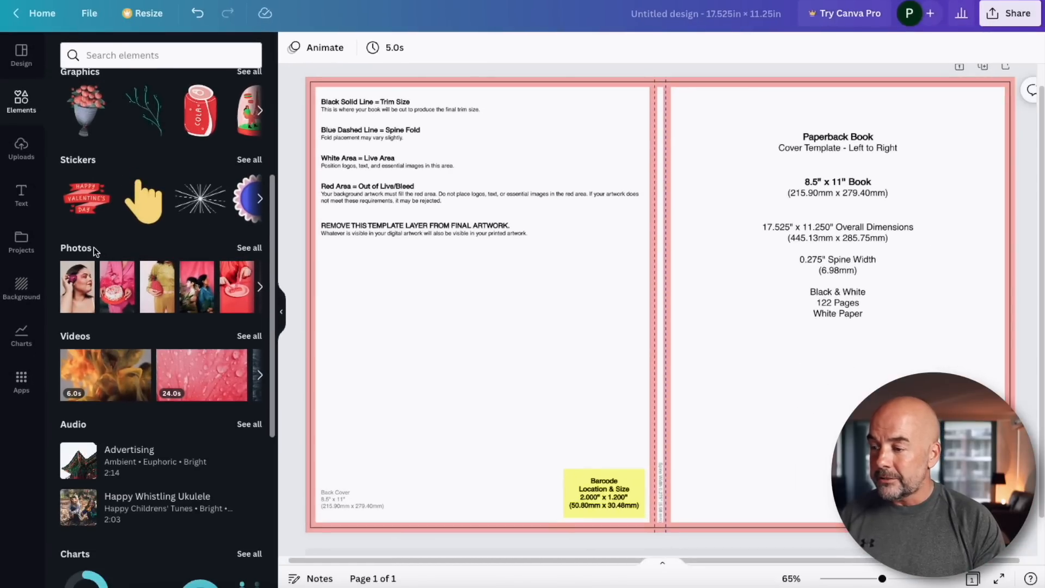
scroll(95, 251, "down", 7)
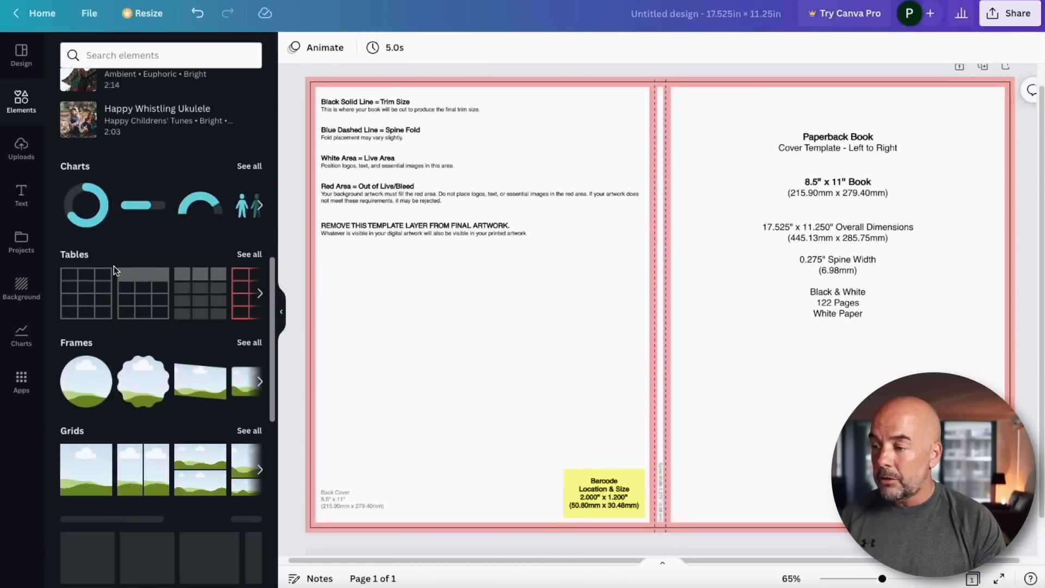
scroll(120, 267, "down", 6)
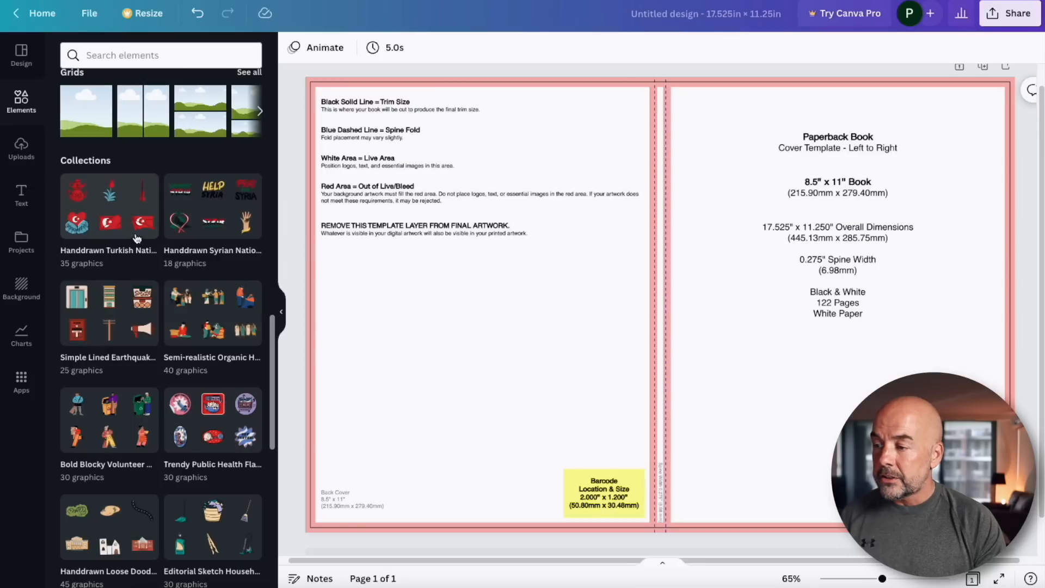
Browse the Elements collections and read the permitted uses in Canva's Content License Agreement.
scroll(180, 272, "down", 7)
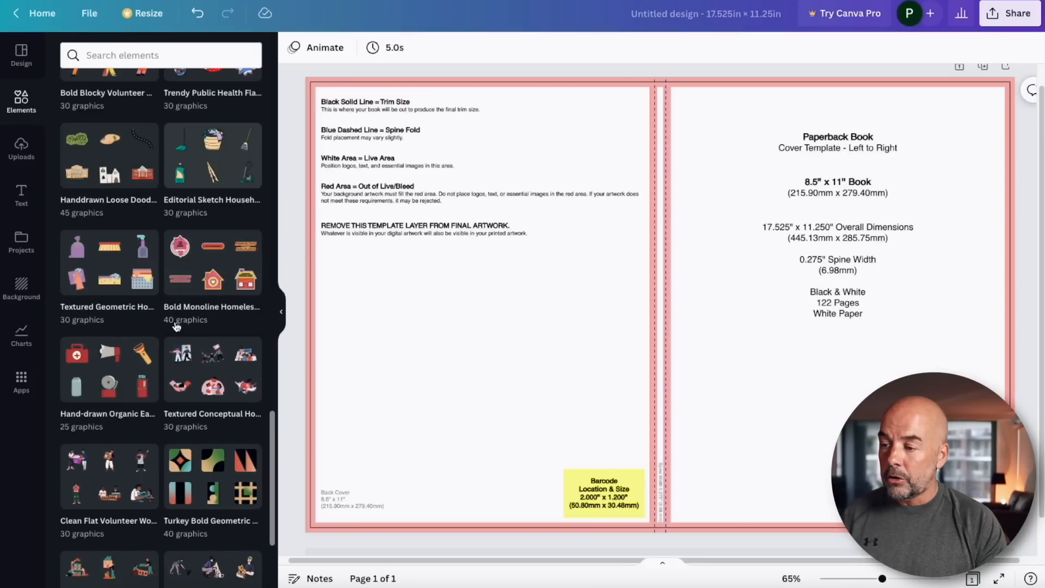
scroll(180, 326, "down", 3)
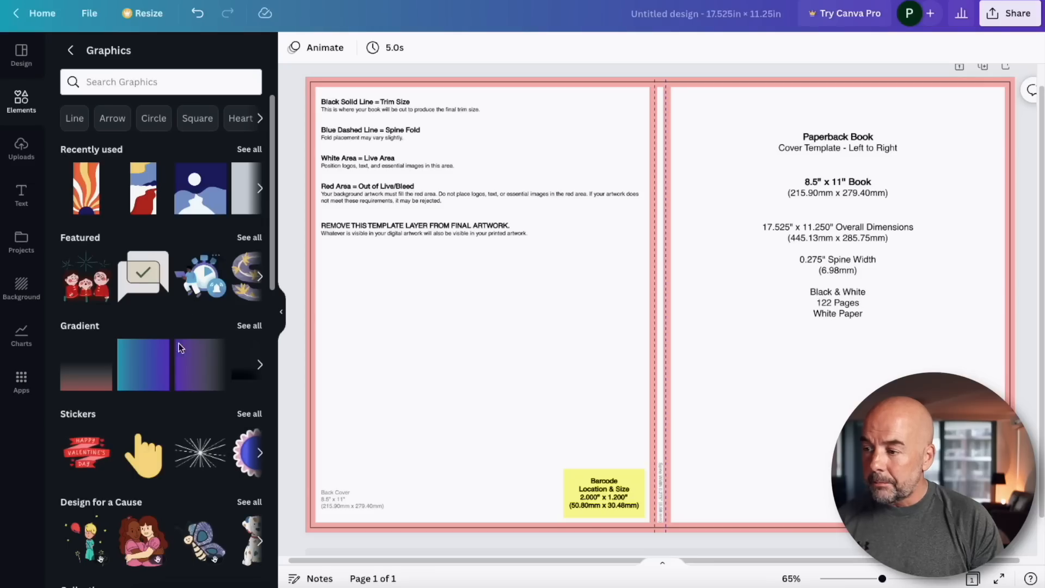
scroll(177, 351, "down", 5)
scroll(175, 362, "down", 5)
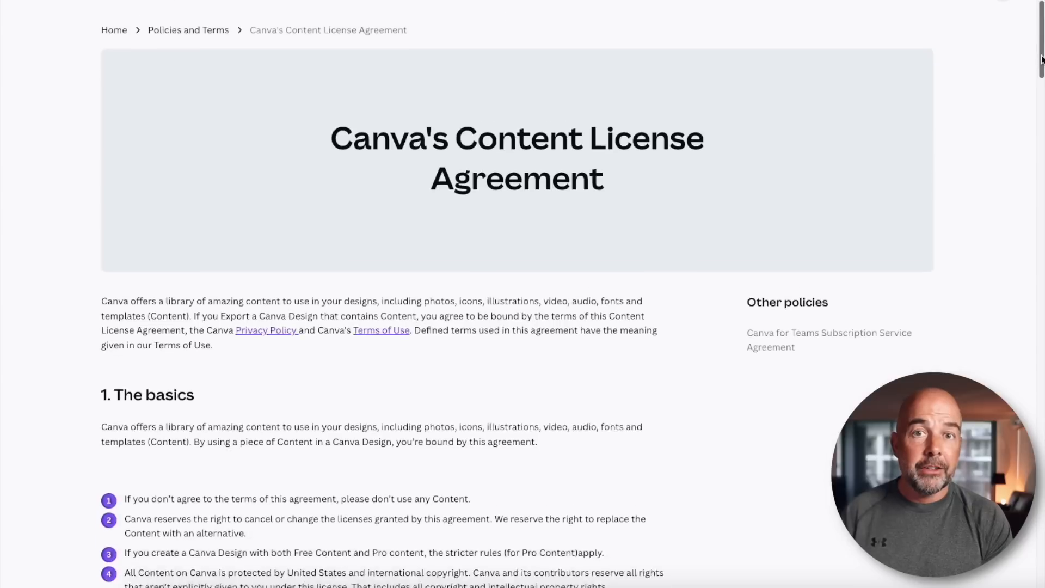
scroll(1042, 80, "down", 2)
left_click_drag(1042, 80, 1042, 173)
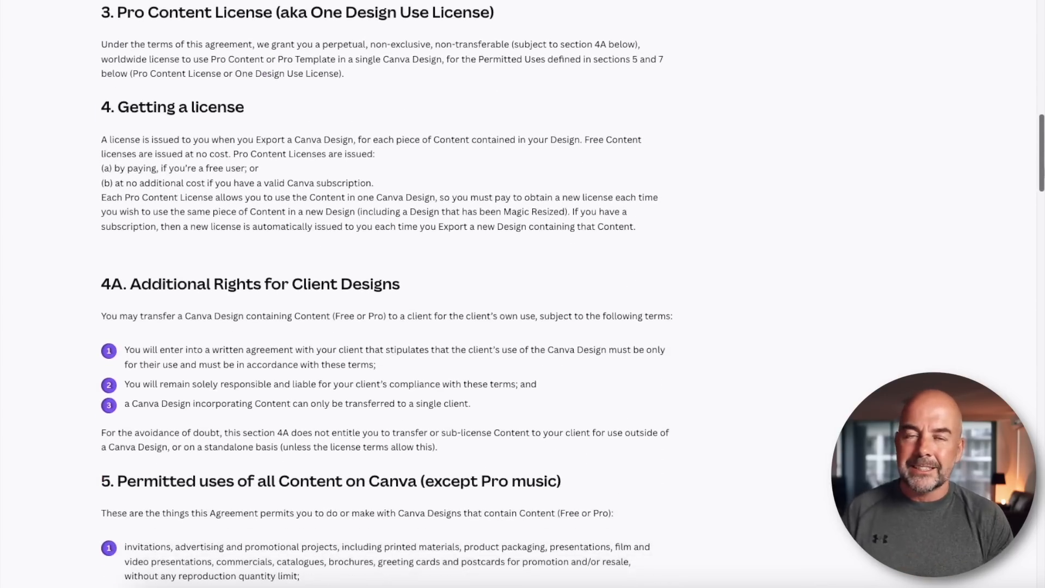
scroll(523, 294, "down", 8)
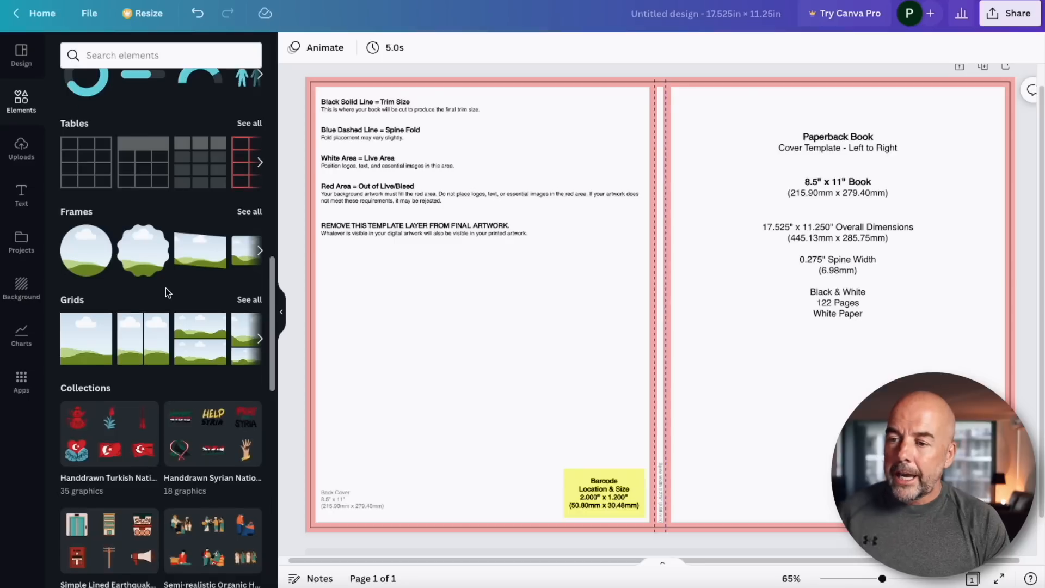
scroll(166, 288, "down", 5)
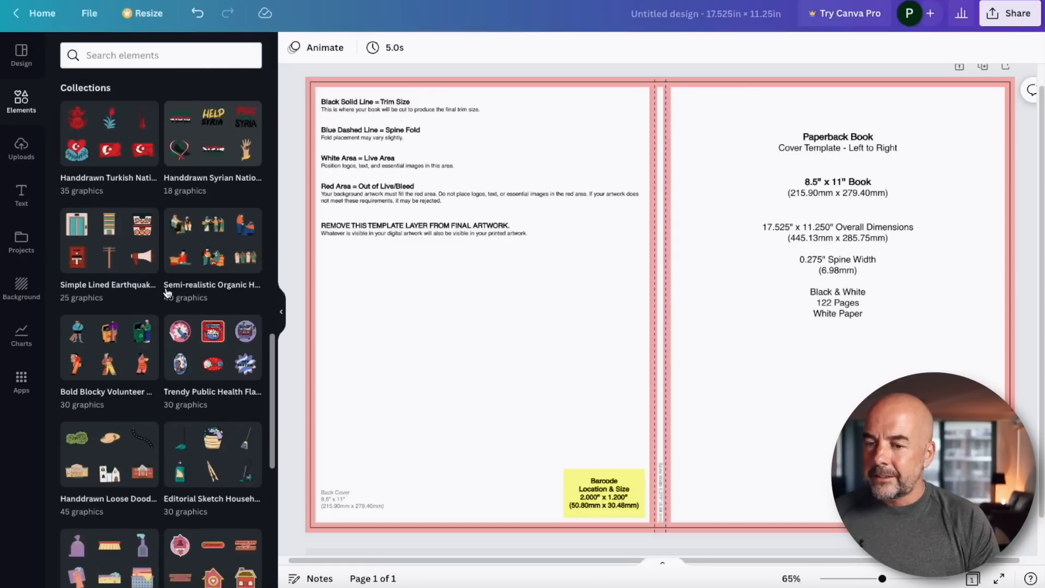
Add a sunburst graphic from the Turkey Bold Organic Blocks collection and size it to cover the front cover and spine.
scroll(168, 294, "down", 9)
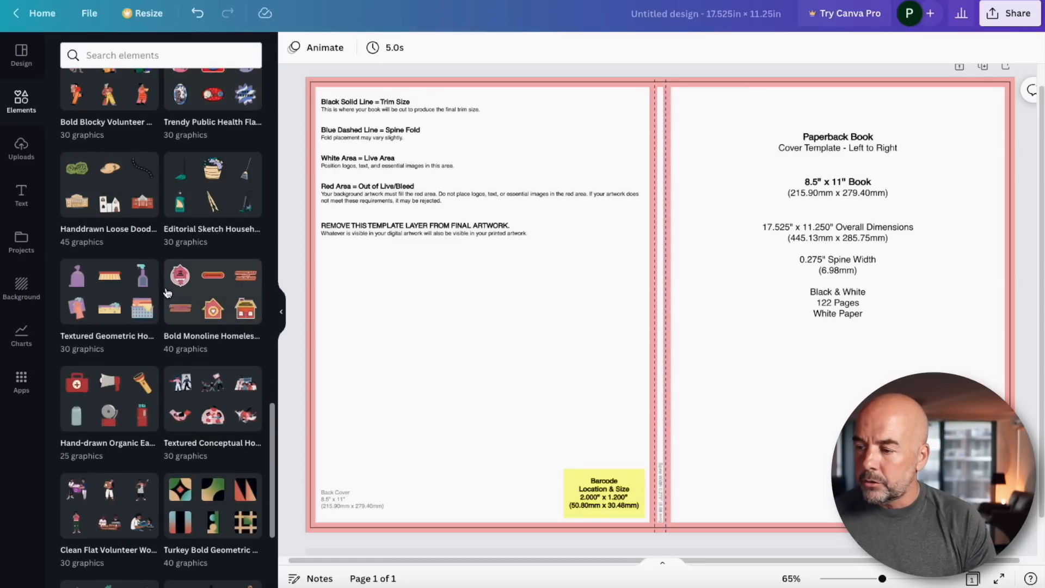
scroll(168, 294, "up", 11)
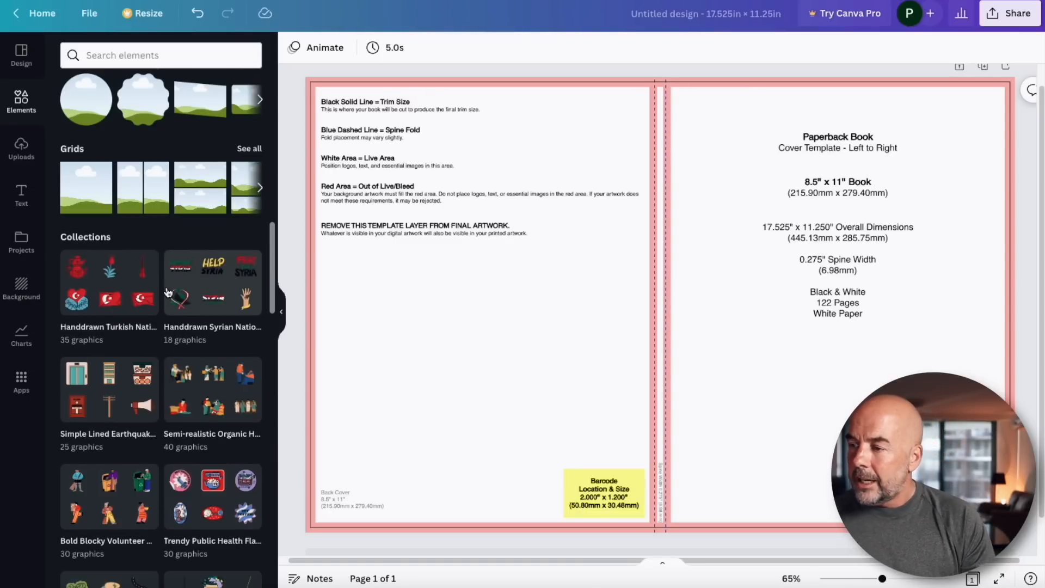
scroll(169, 293, "down", 5)
scroll(168, 292, "down", 12)
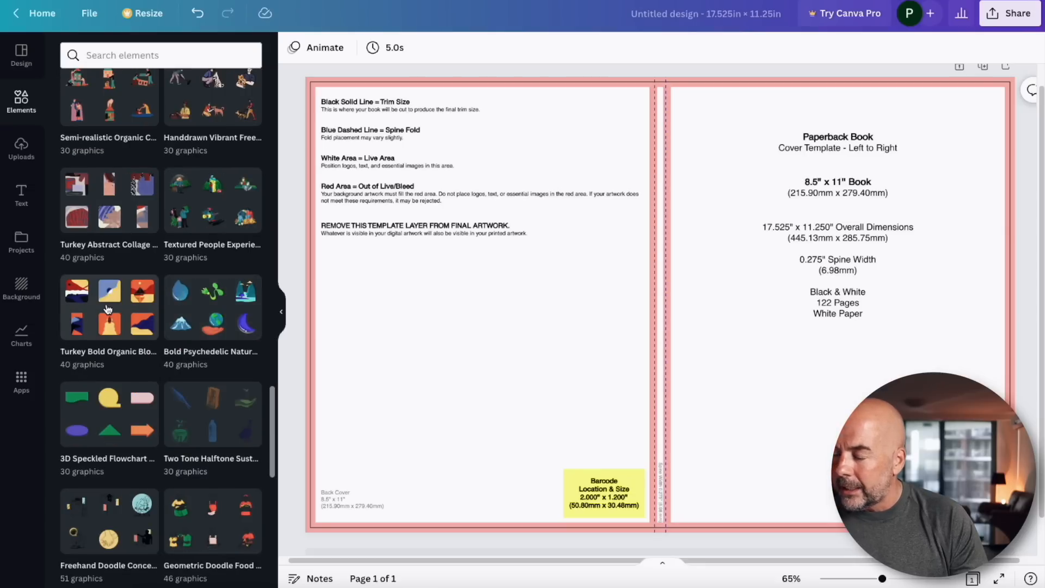
left_click(108, 309)
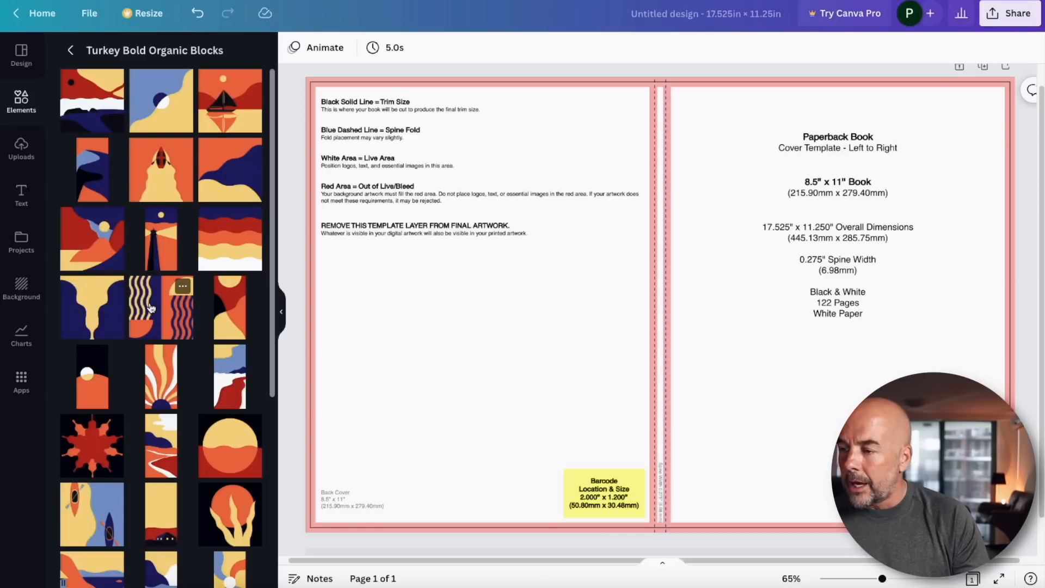
left_click(161, 375)
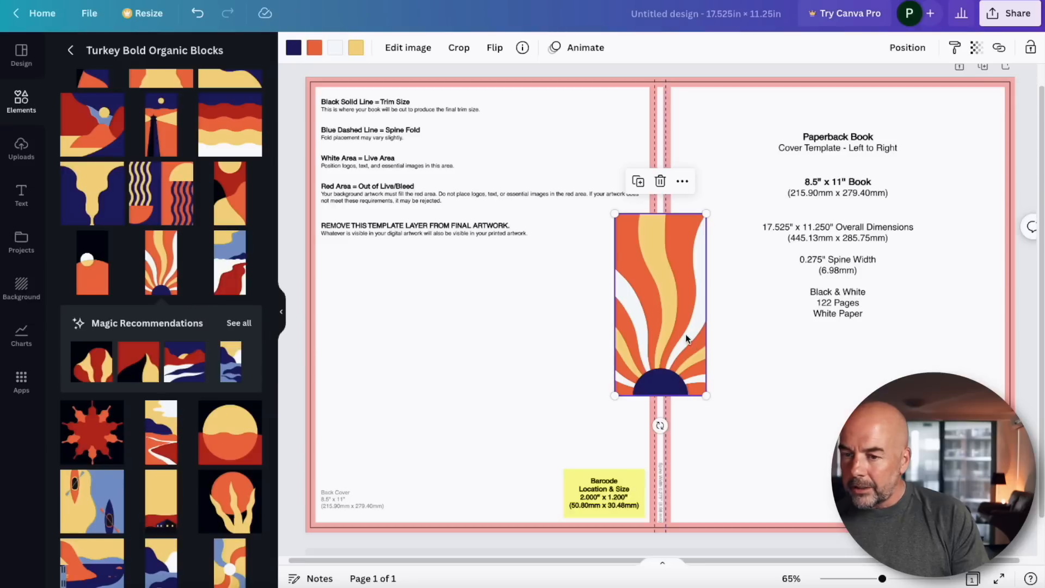
left_click_drag(678, 333, 986, 194)
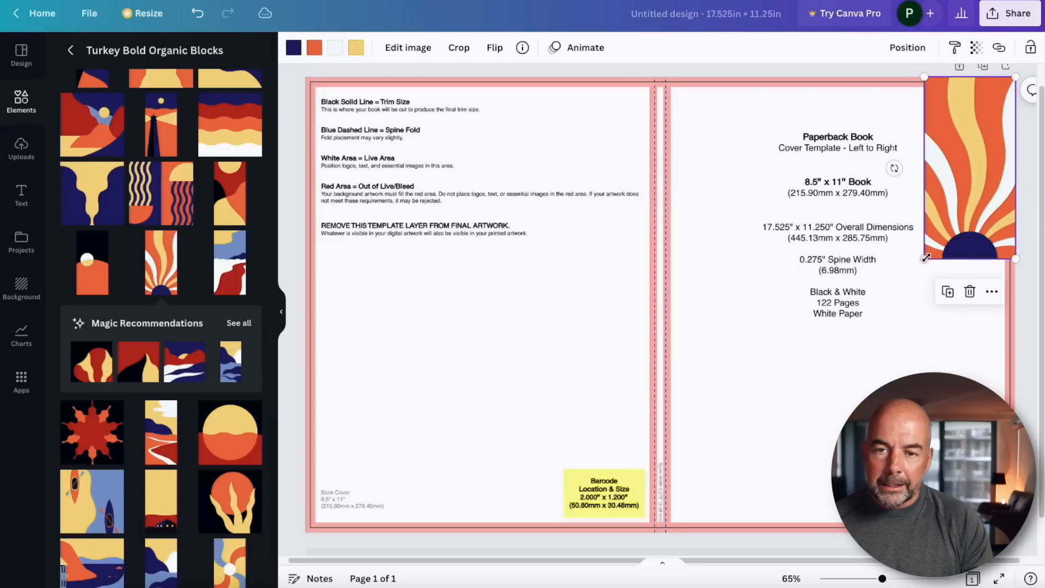
left_click_drag(924, 259, 619, 555)
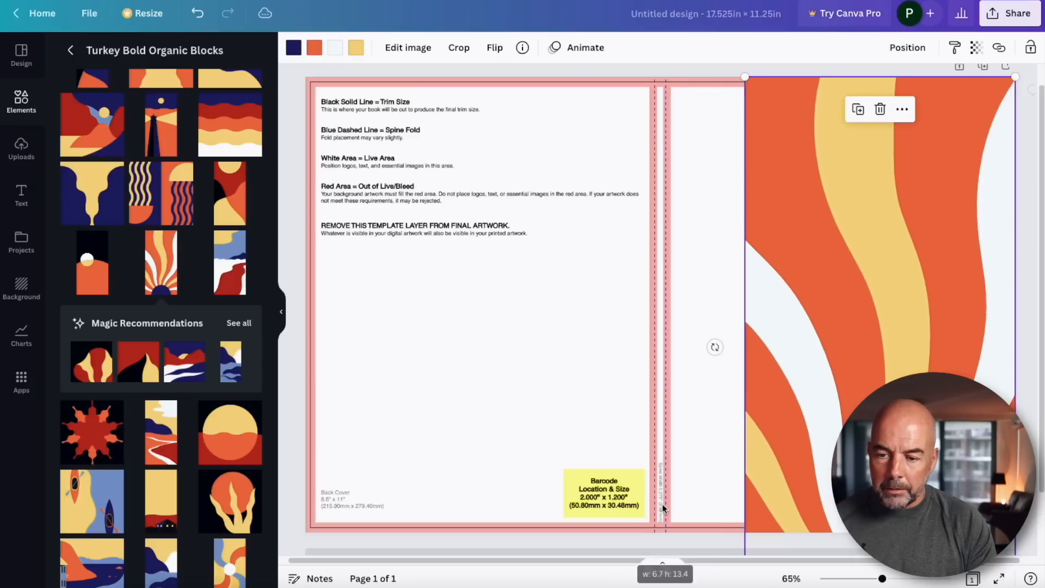
left_click_drag(852, 337, 848, 313)
left_click_drag(746, 531, 660, 556)
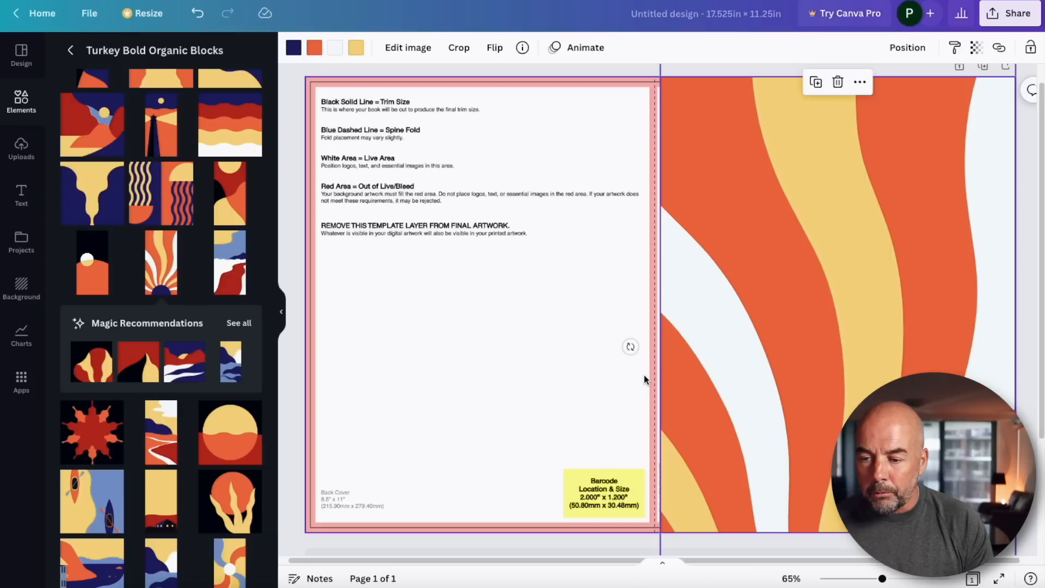
left_click_drag(874, 408, 870, 267)
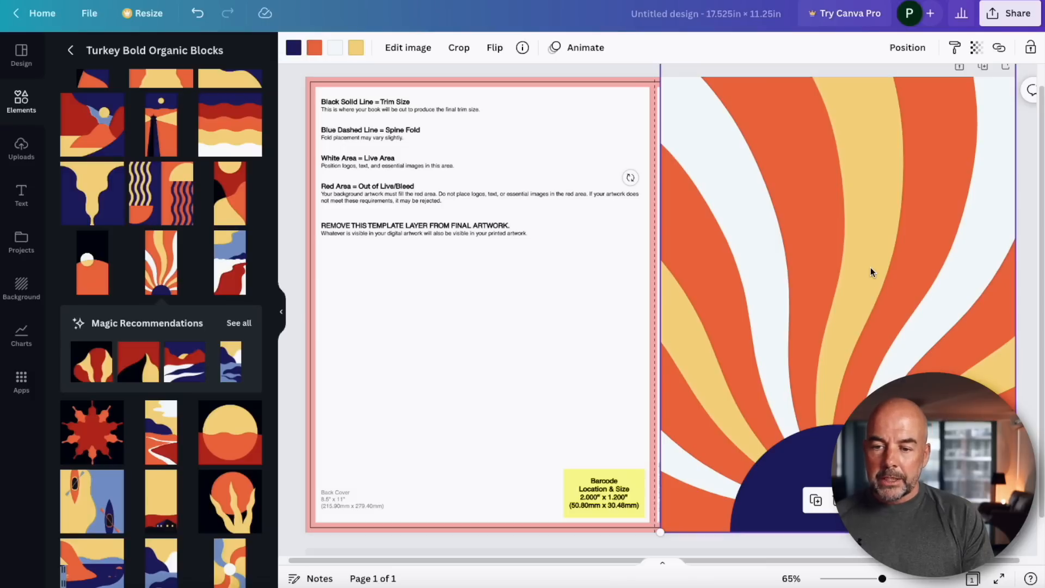
Duplicate the sunburst graphic, move the copy over the back cover and flip it horizontally.
right_click(827, 266)
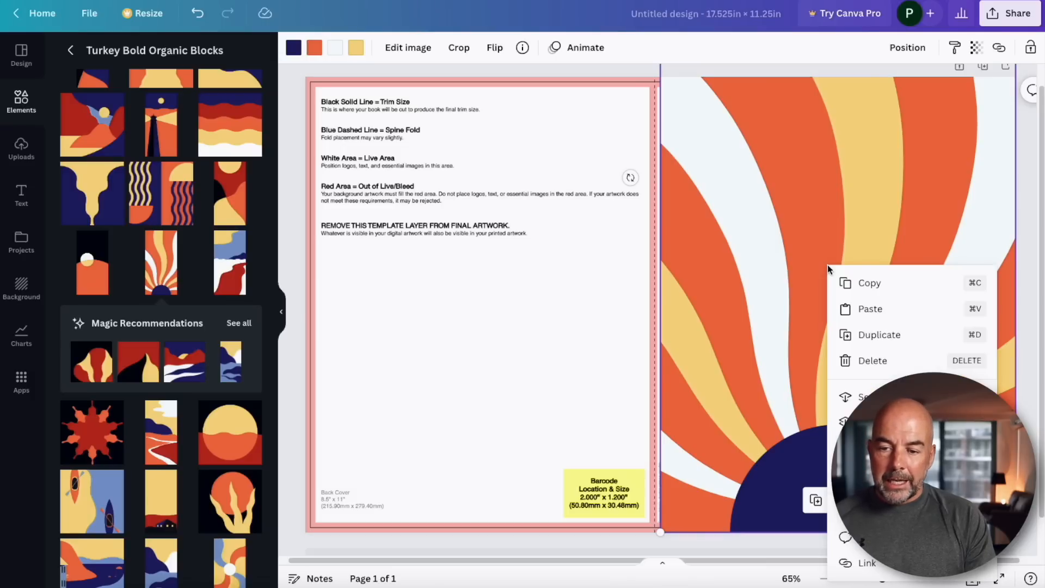
left_click(877, 336)
left_click_drag(891, 312, 530, 304)
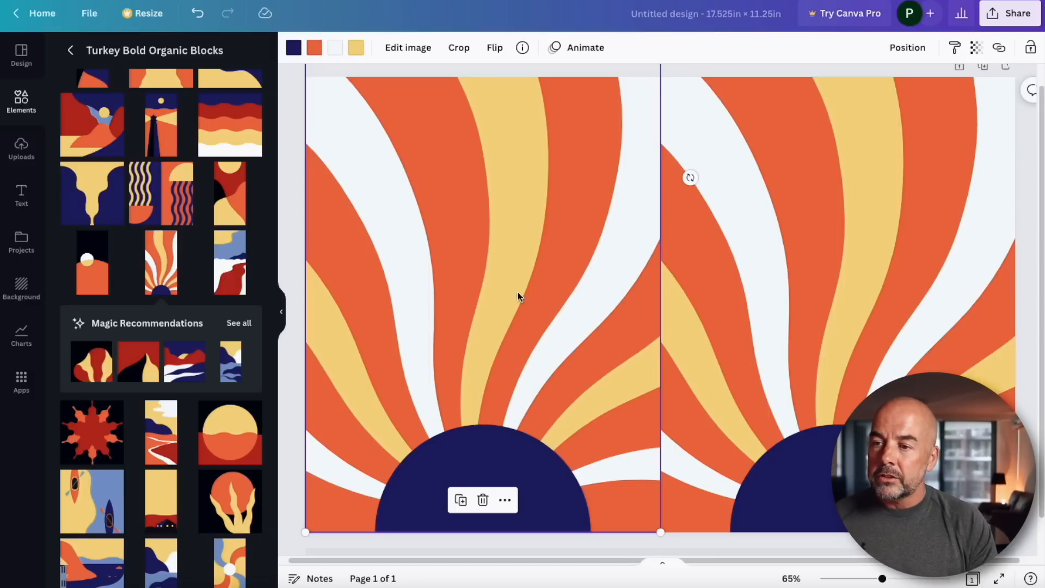
left_click(493, 51)
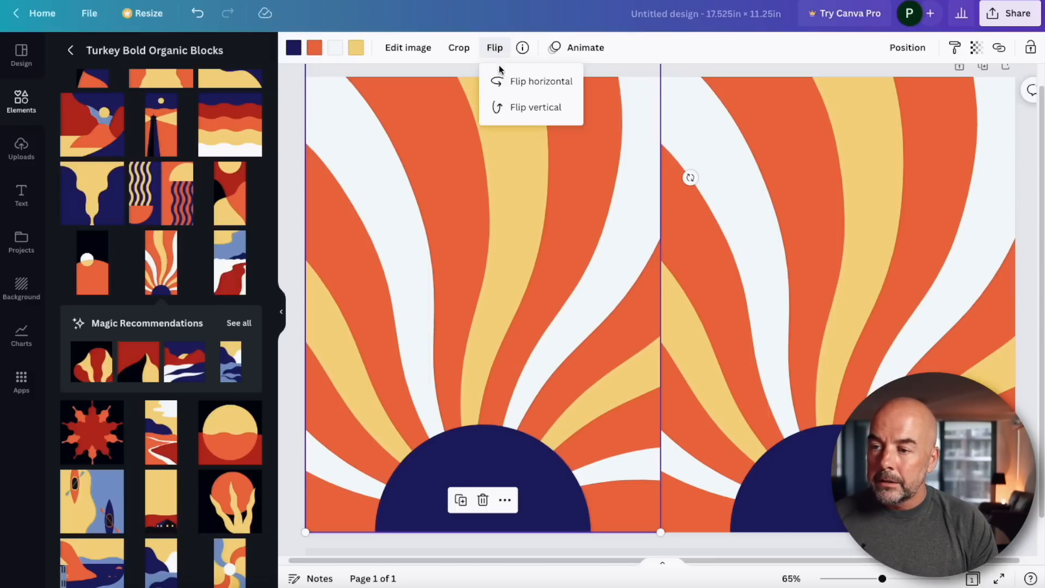
left_click(512, 83)
left_click(744, 348)
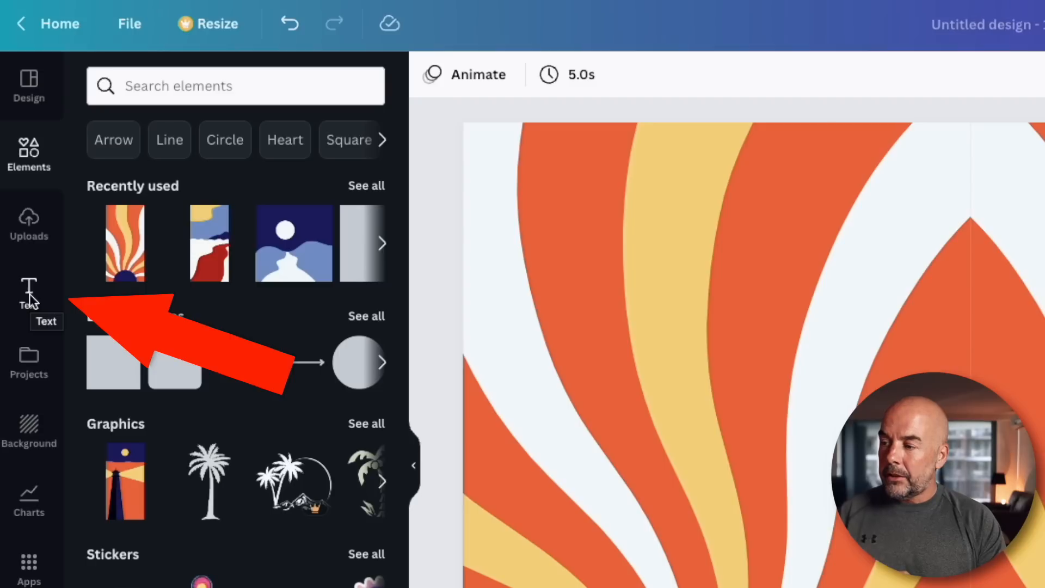
Add a heading reading WEEKLY and place it near the top of the front cover at about 82 pt.
left_click(28, 294)
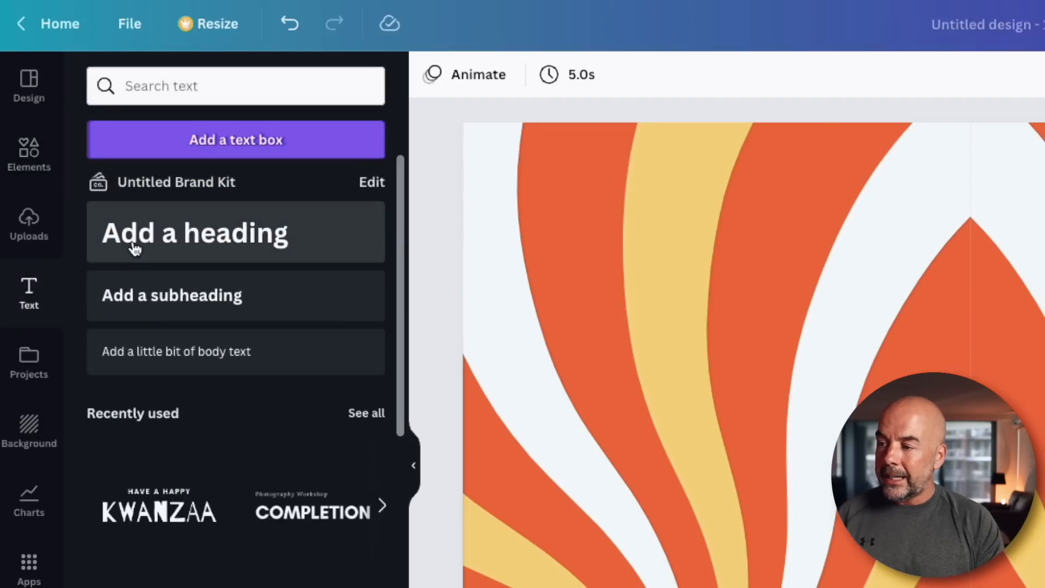
left_click(145, 237)
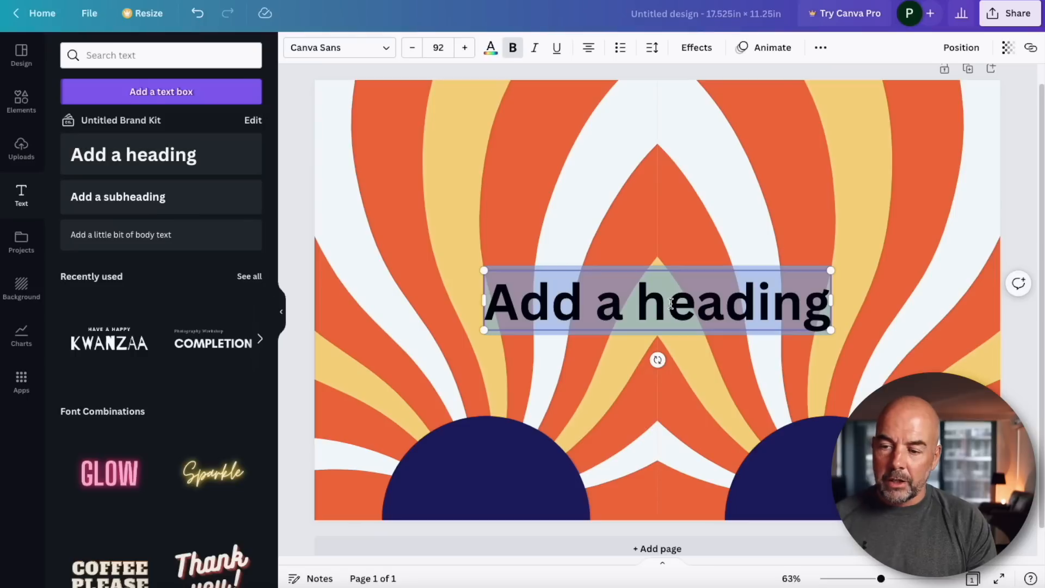
triple_click(671, 304)
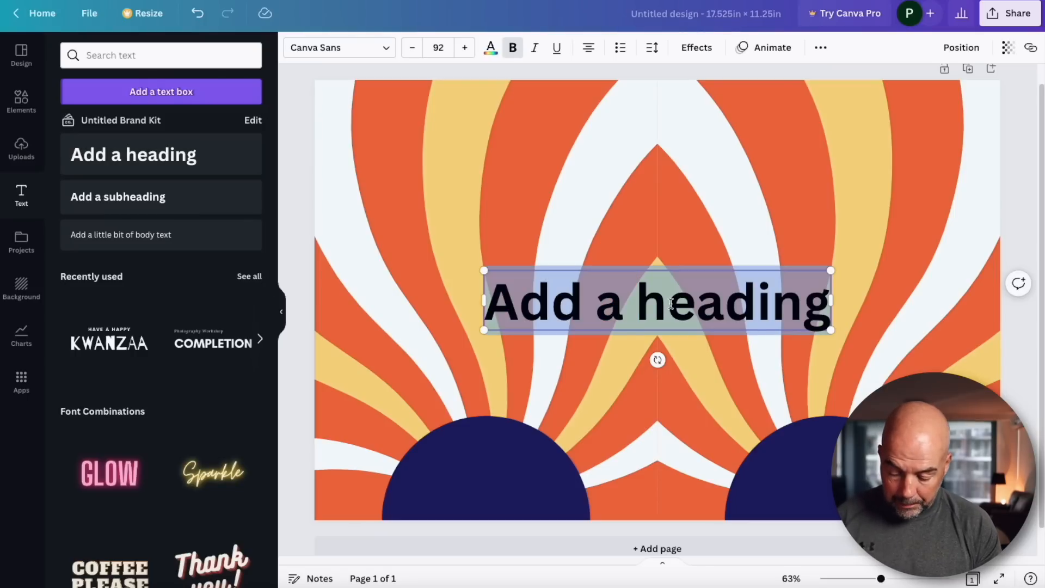
type("WEEKLY")
left_click_drag(689, 303, 818, 156)
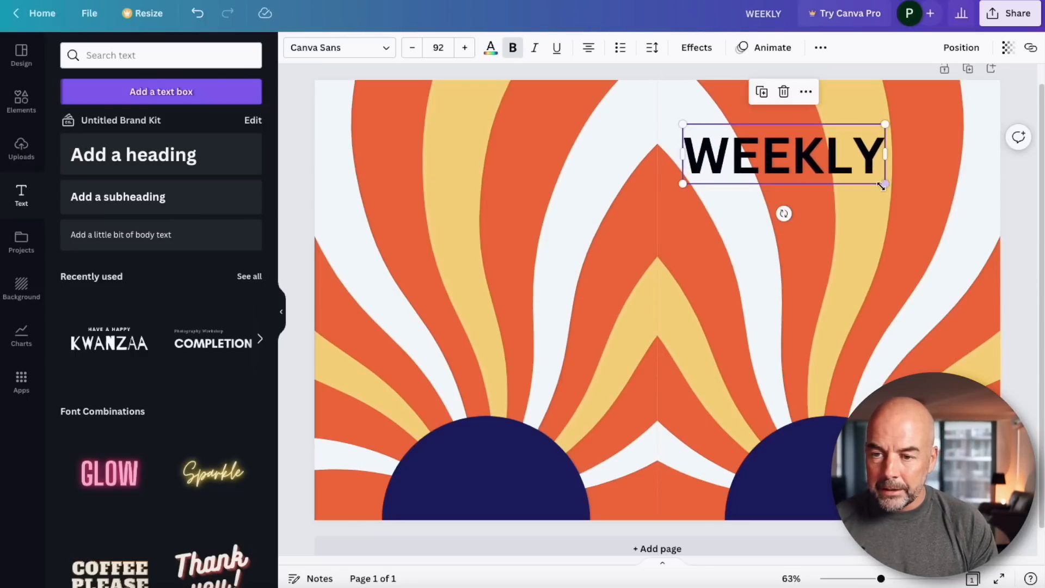
left_click_drag(884, 184, 868, 190)
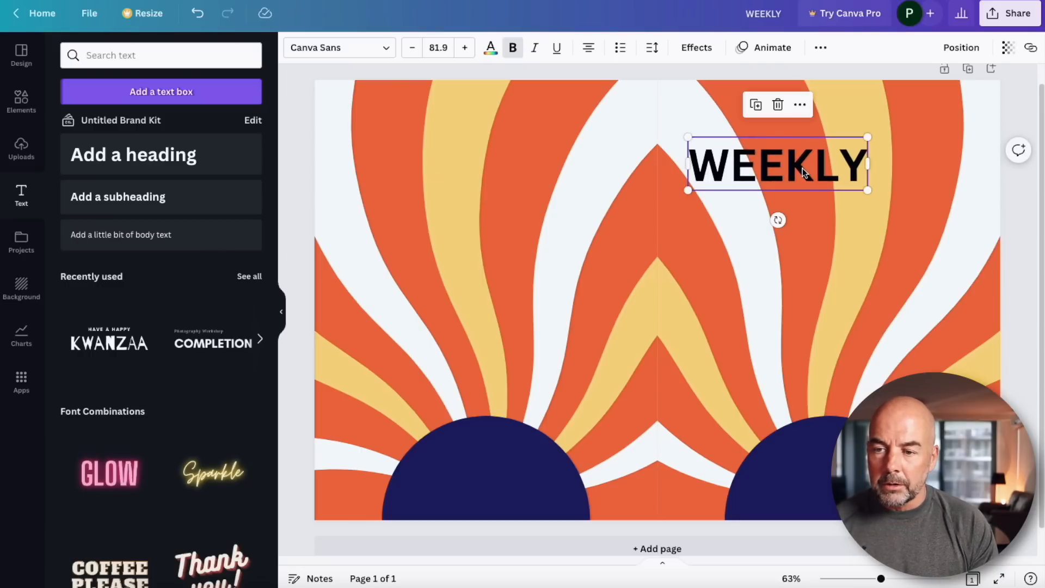
Change the WEEKLY heading's font to Archivo Black and shrink it to about 70 pt.
double_click(802, 170)
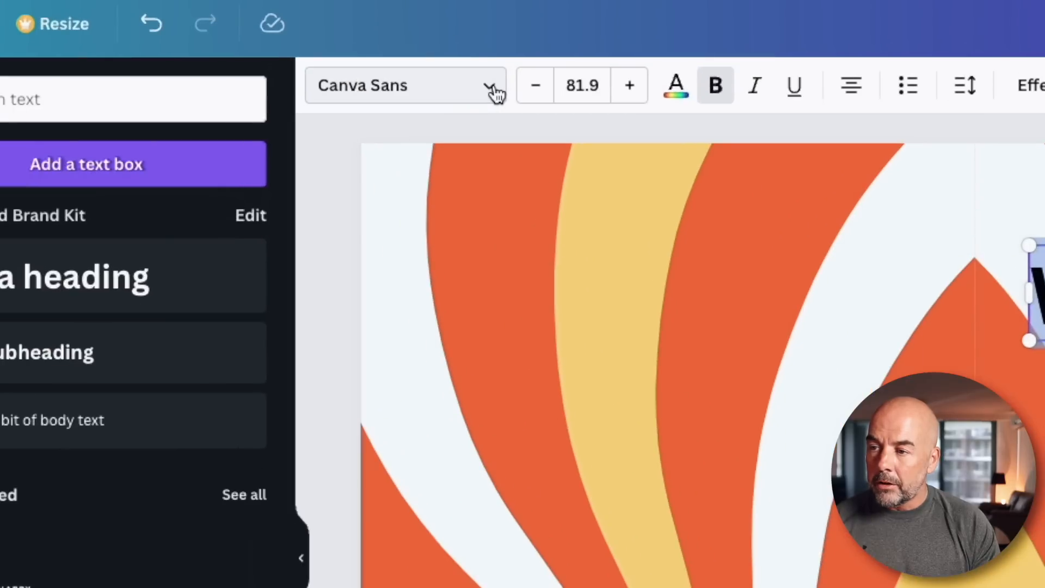
left_click(493, 89)
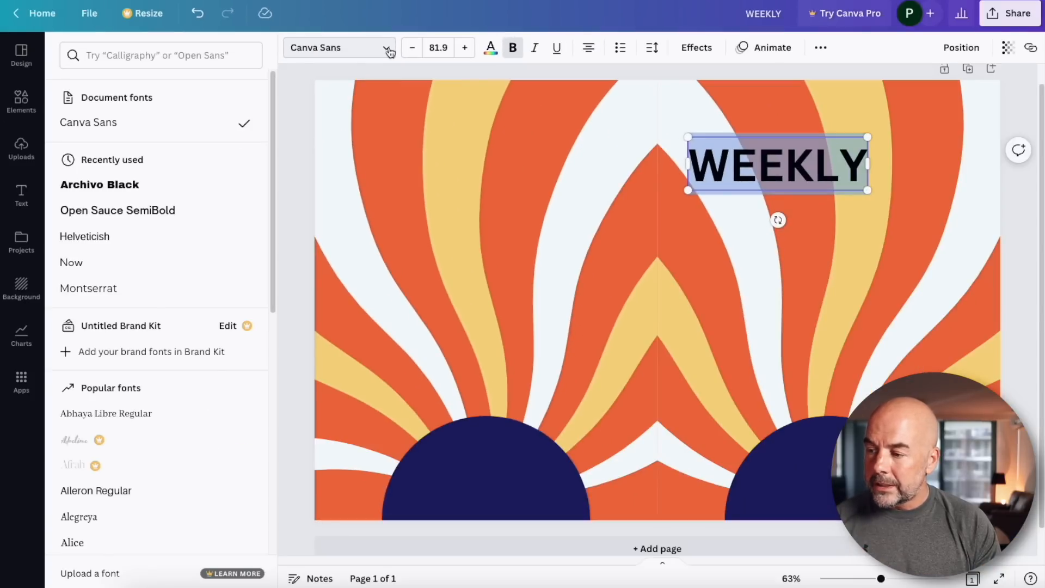
scroll(28, 402, "down", 5)
scroll(145, 272, "down", 15)
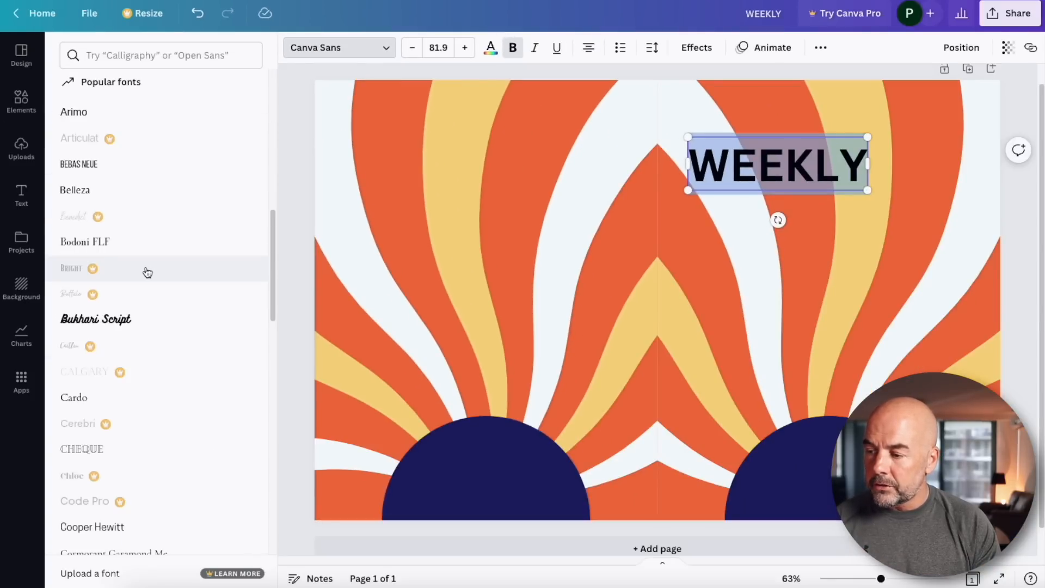
scroll(147, 272, "up", 20)
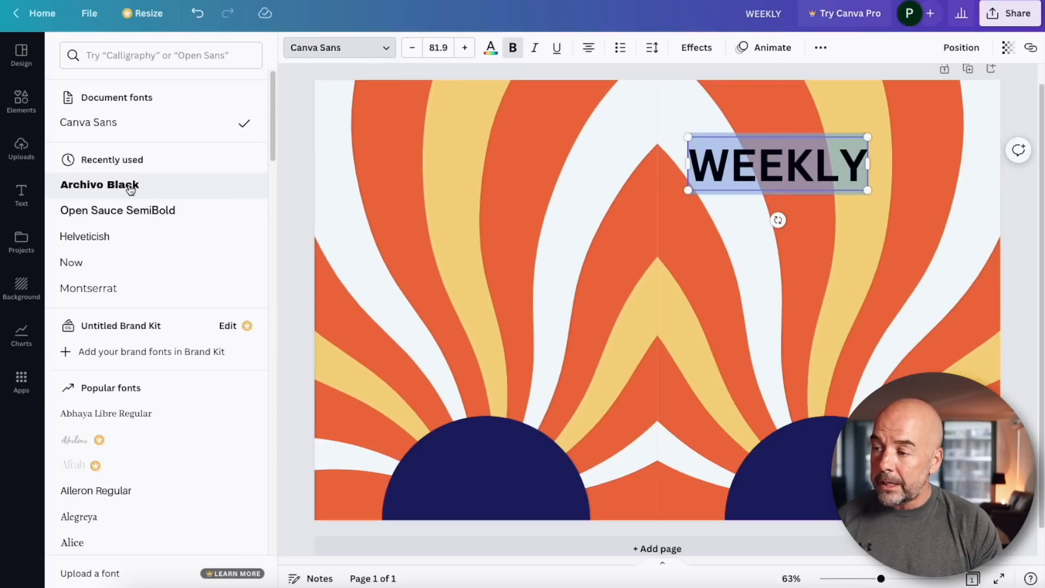
left_click(130, 186)
left_click_drag(866, 189, 851, 180)
left_click(763, 211)
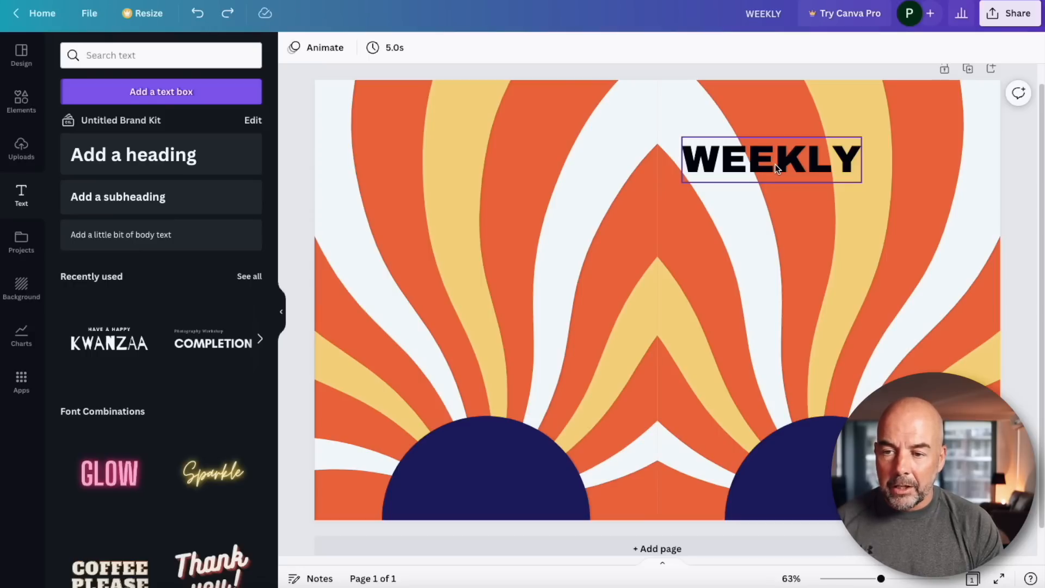
Duplicate the heading directly below itself and change the copy's text to PLANNER.
left_click(776, 165)
left_click_drag(776, 164, 775, 196)
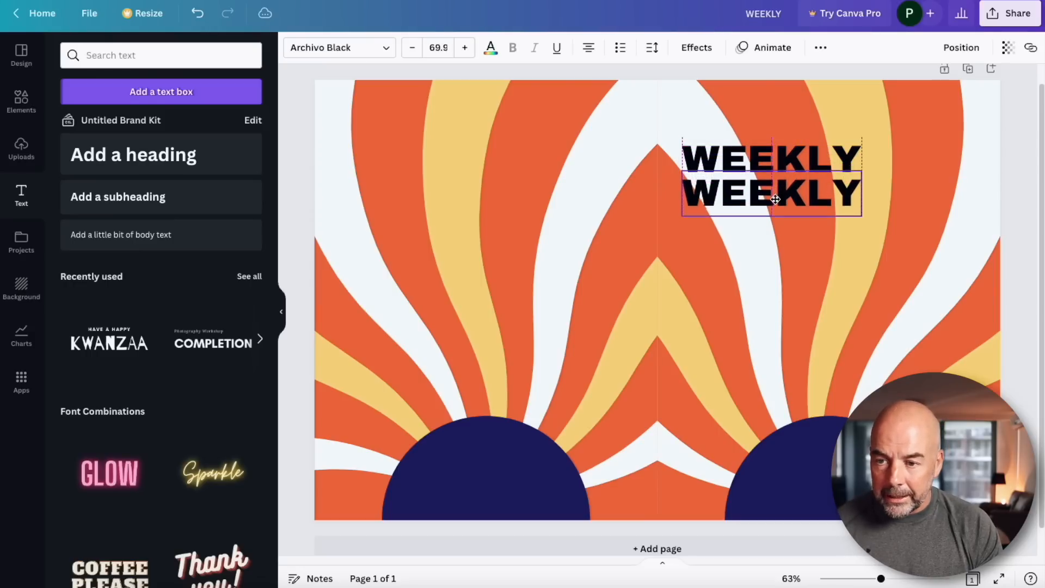
double_click(776, 195)
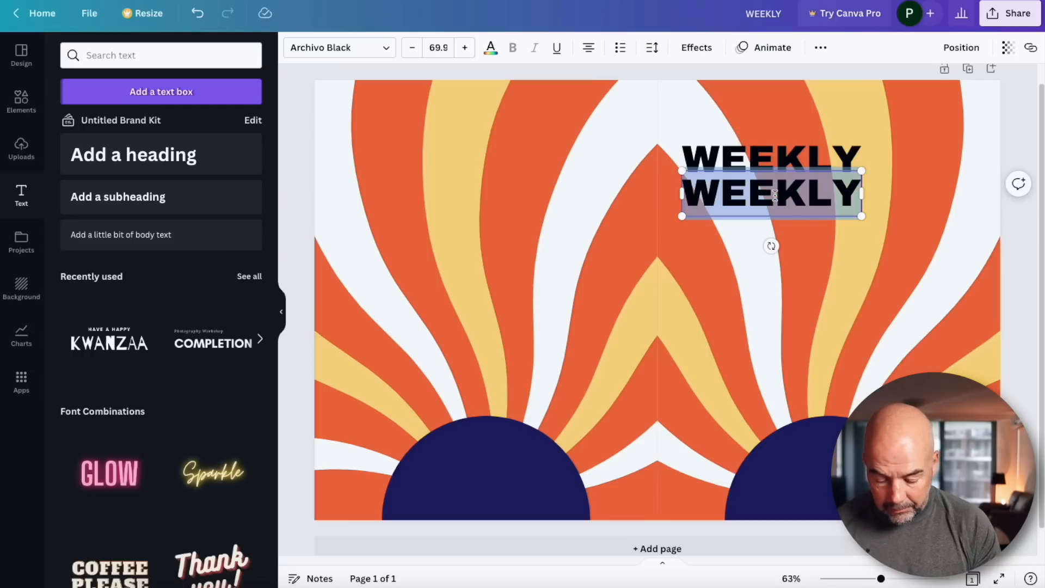
type("PLANNER")
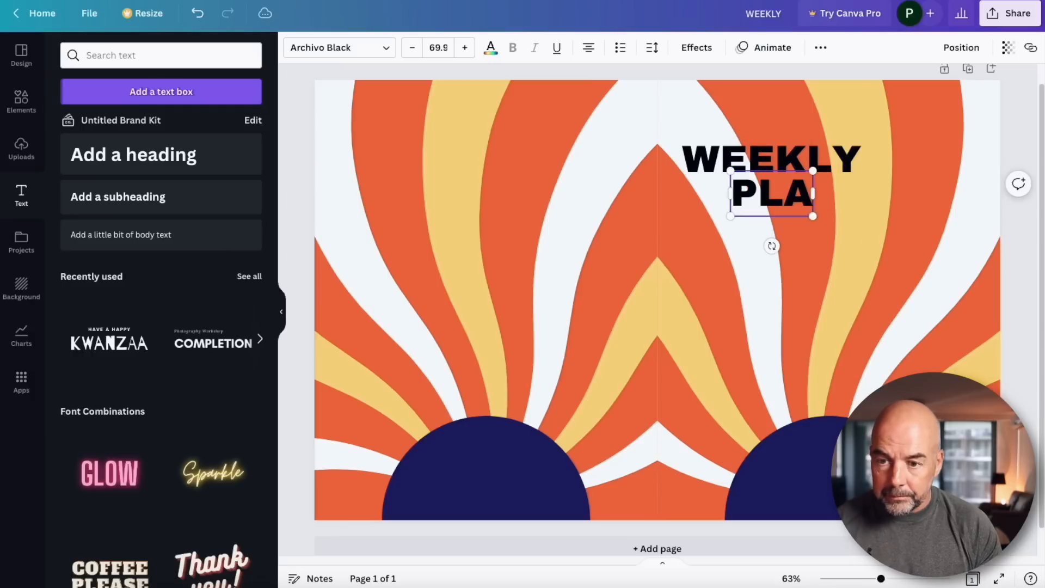
Resize the PLANNER text to about 62 pt so it matches the width of WEEKLY.
left_click(787, 197)
key("ctrl+z")
left_click(779, 194)
left_click_drag(780, 191, 787, 193)
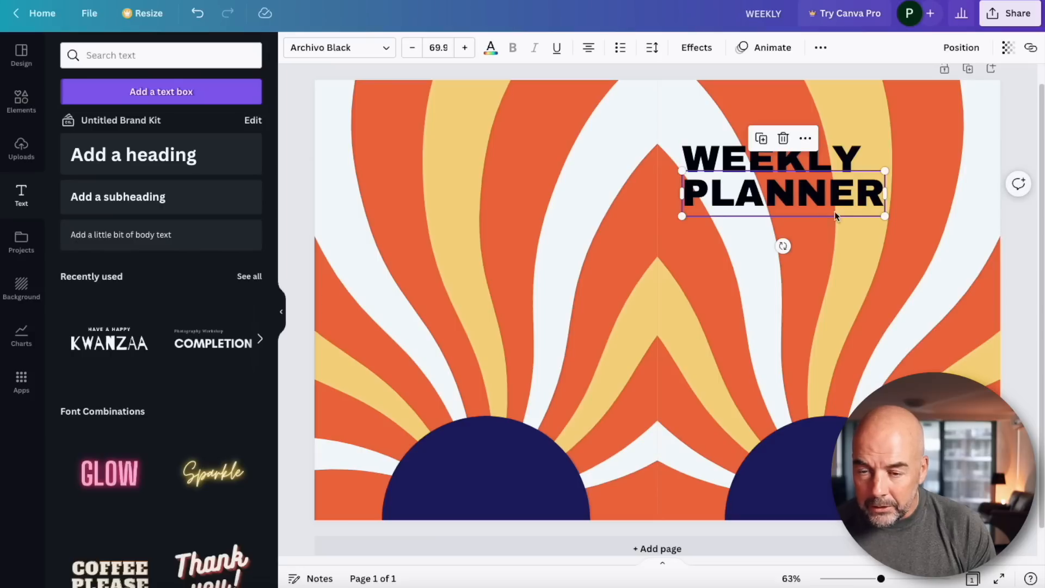
left_click_drag(886, 217, 862, 212)
left_click(797, 191)
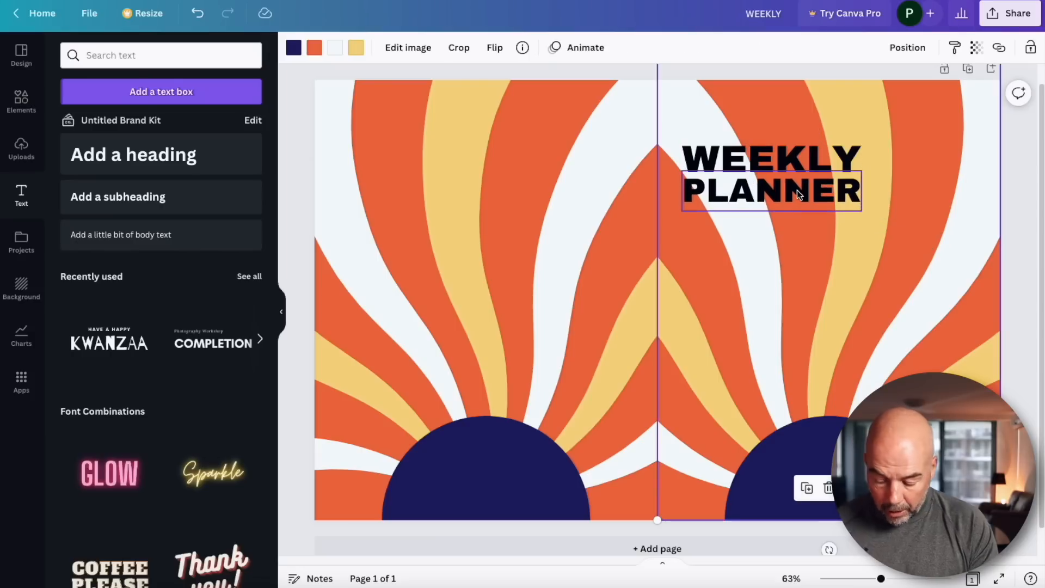
left_click(797, 190)
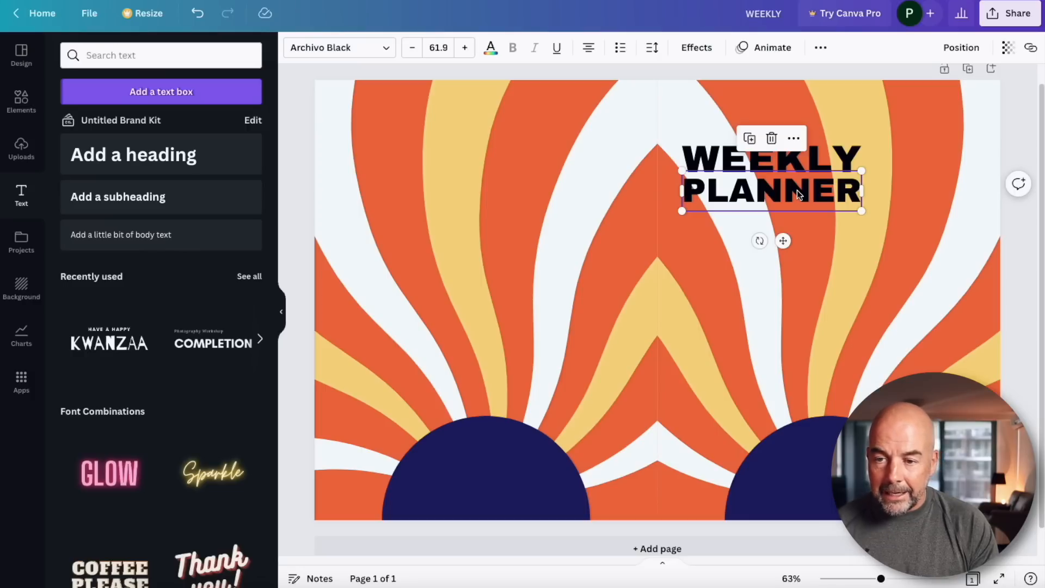
Duplicate the PLANNER line below itself, change the copy's text to 2023 and align it with the left edge of the heading.
left_click_drag(797, 191, 796, 220)
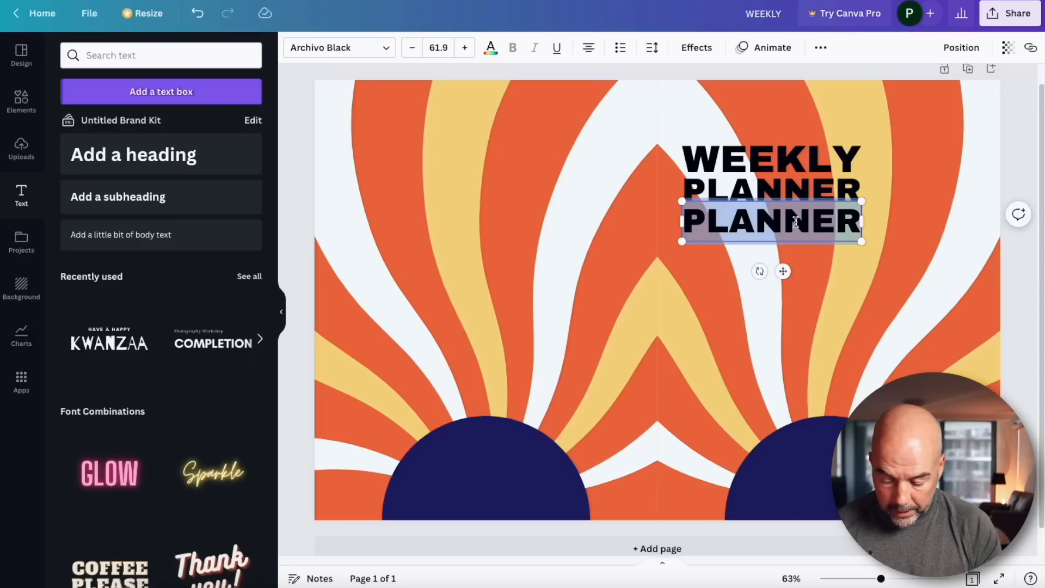
type("2023")
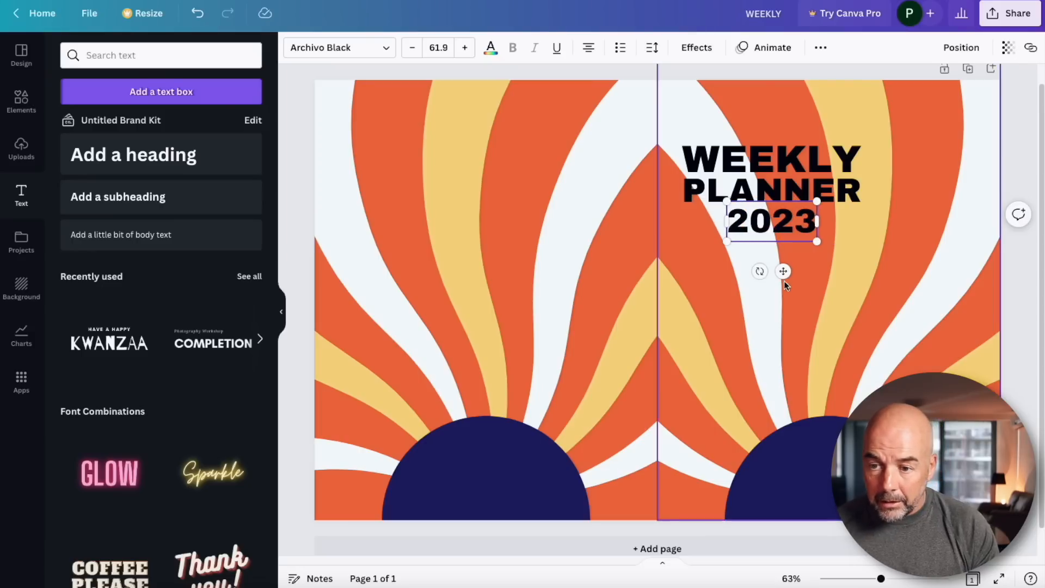
left_click_drag(784, 272, 744, 276)
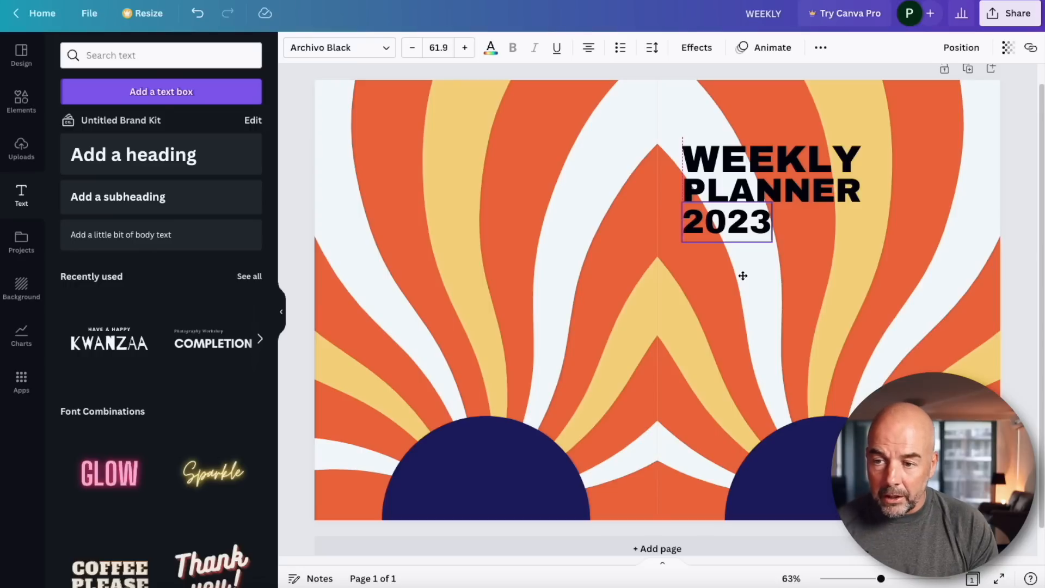
left_click_drag(743, 276, 743, 276)
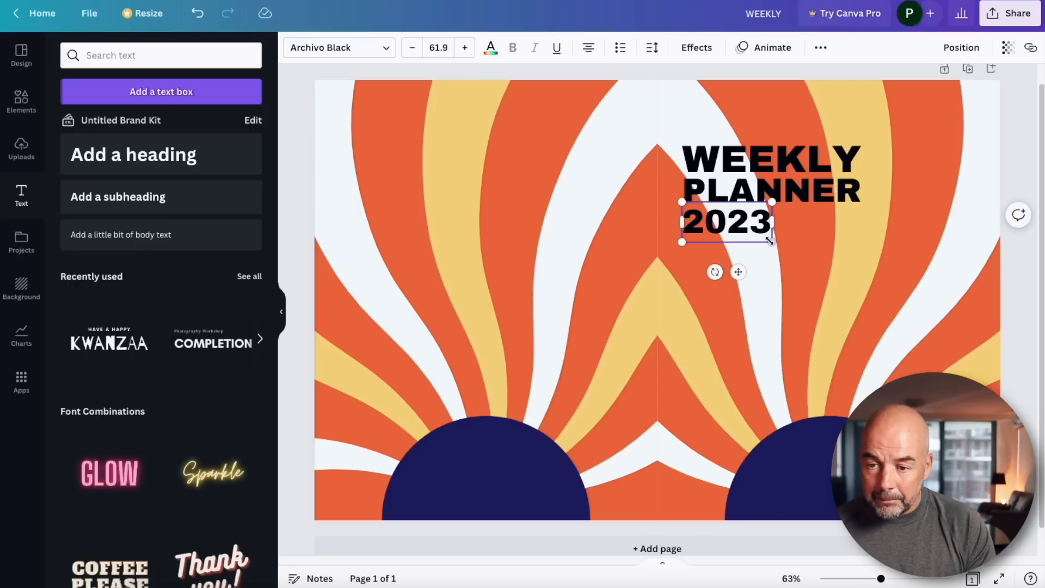
Enlarge the 2023 text to span the full width of the heading and nudge it up closer to PLANNER.
left_click_drag(774, 243, 861, 299)
left_click(816, 308)
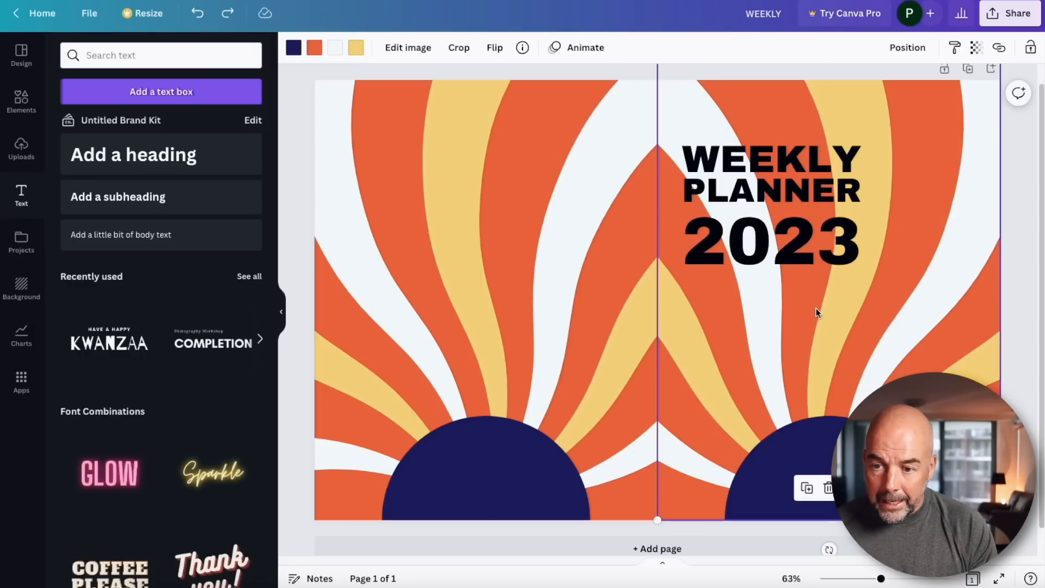
left_click(797, 256)
left_click_drag(797, 256, 798, 249)
left_click(901, 308)
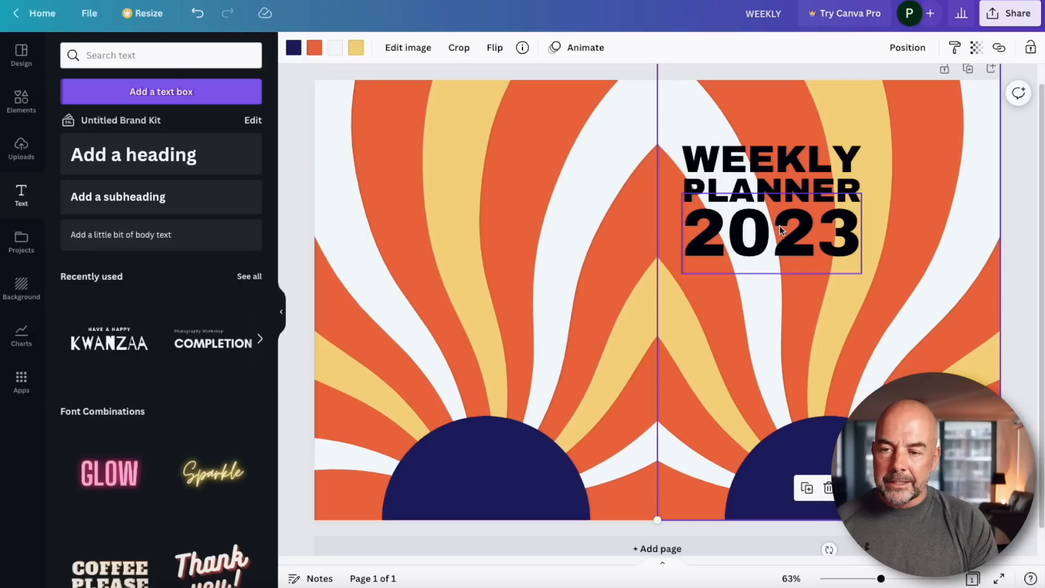
Select the WEEKLY, PLANNER and 2023 text boxes together and change their text colour to the document's navy.
left_click(779, 159)
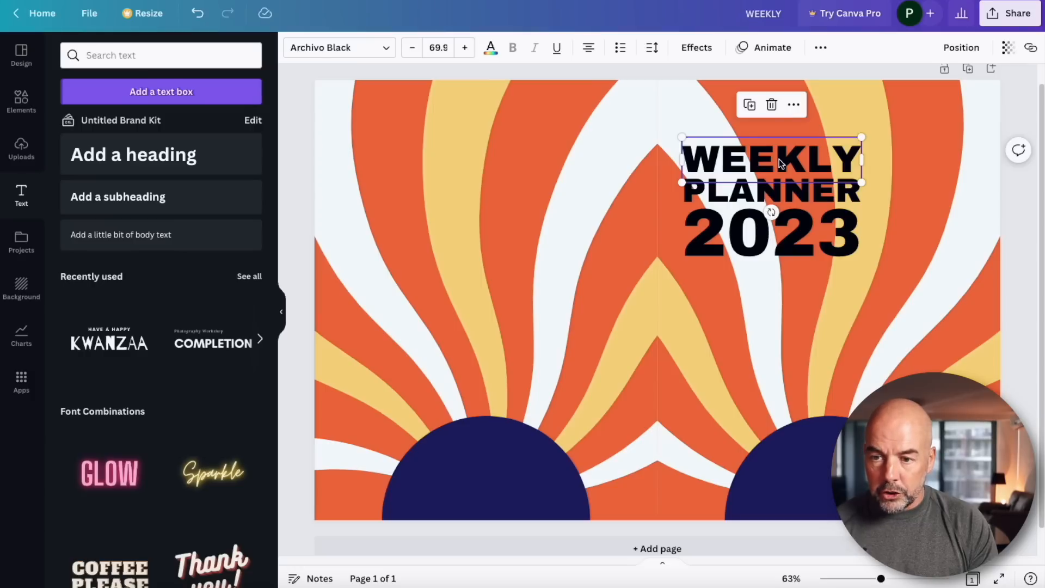
left_click(779, 189, "shift")
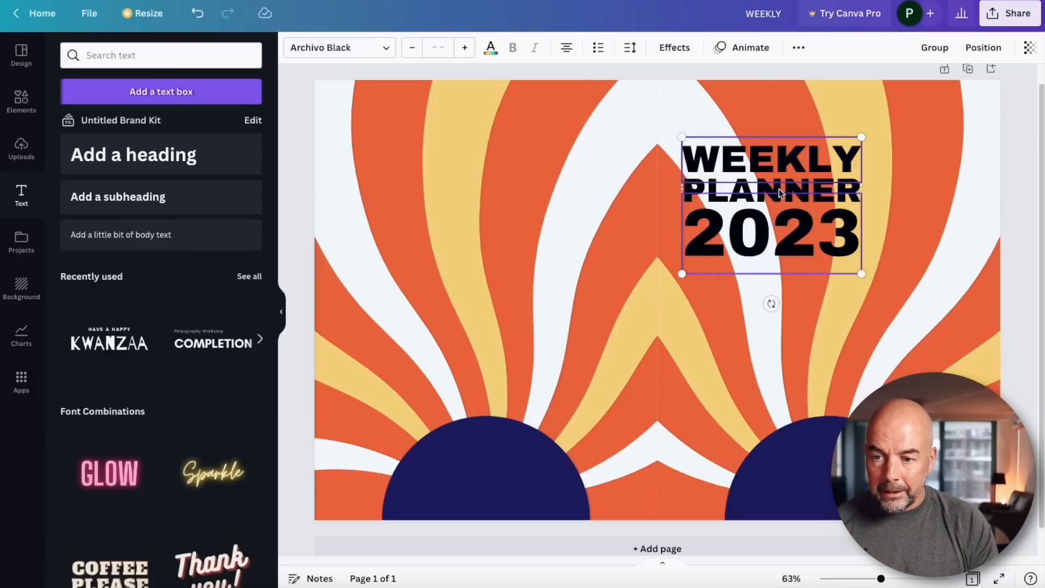
left_click(782, 238, "shift")
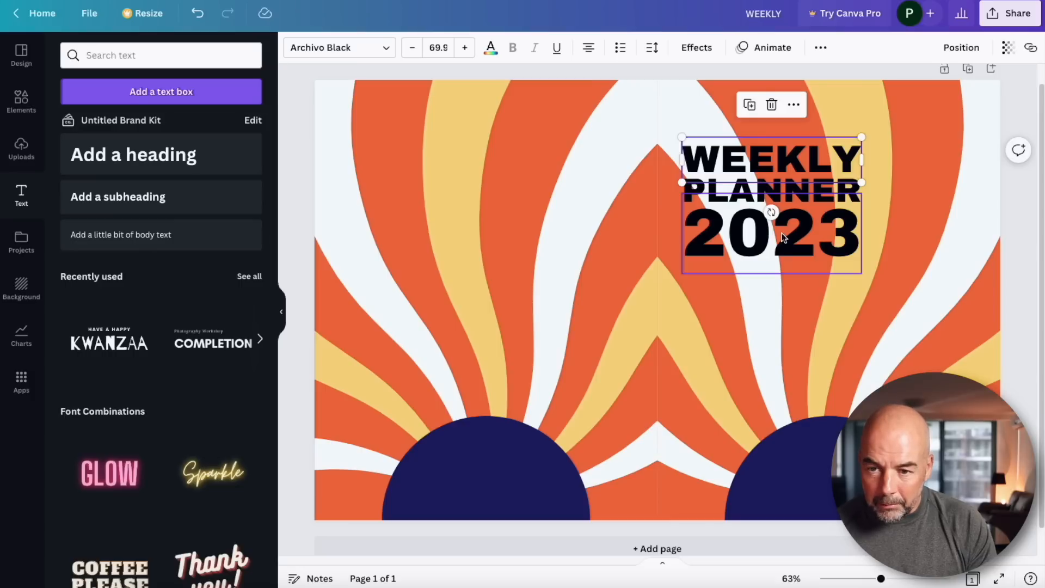
left_click(858, 191, "shift")
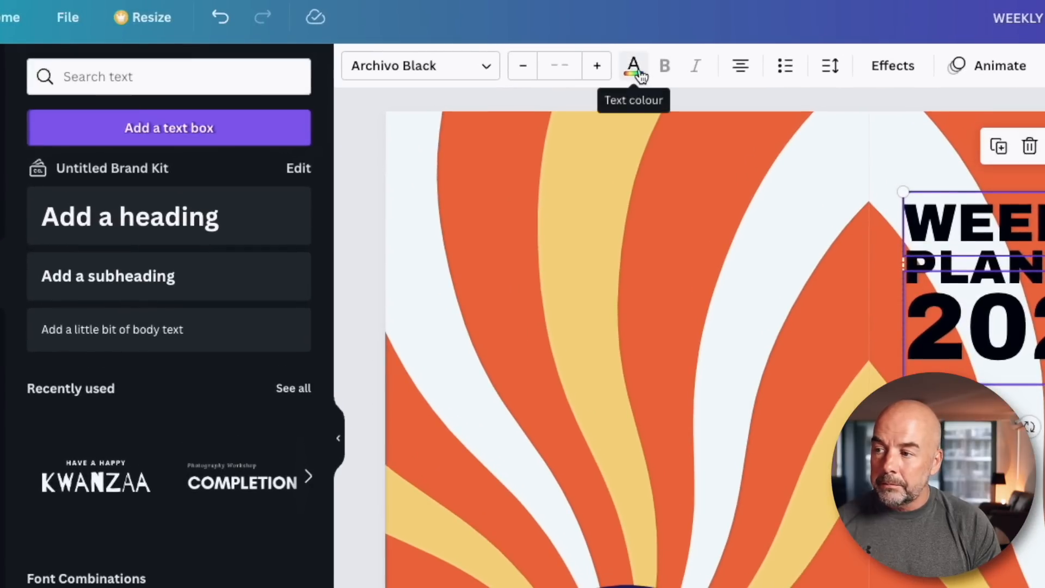
left_click(639, 73)
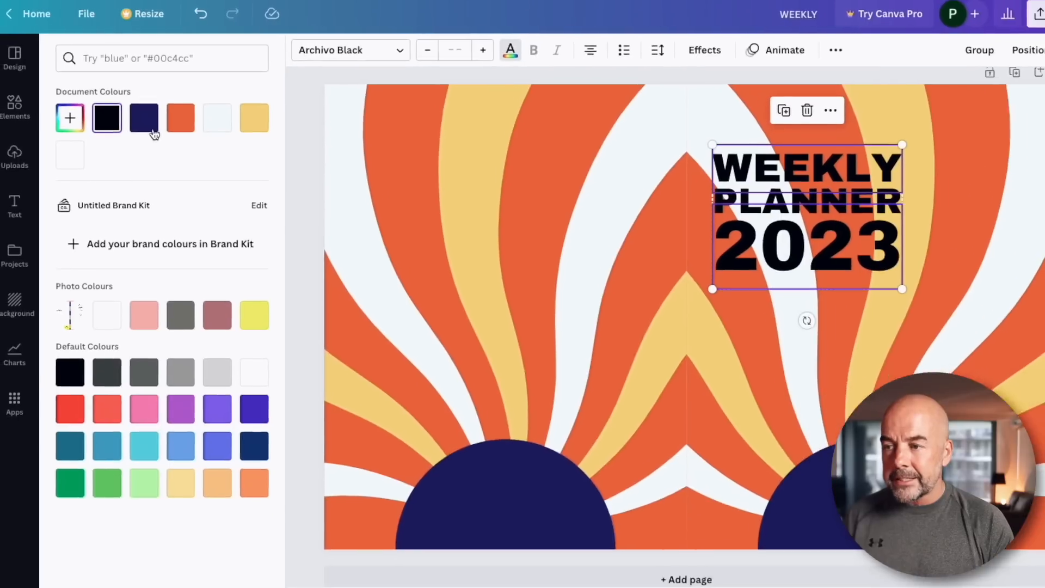
left_click(144, 112)
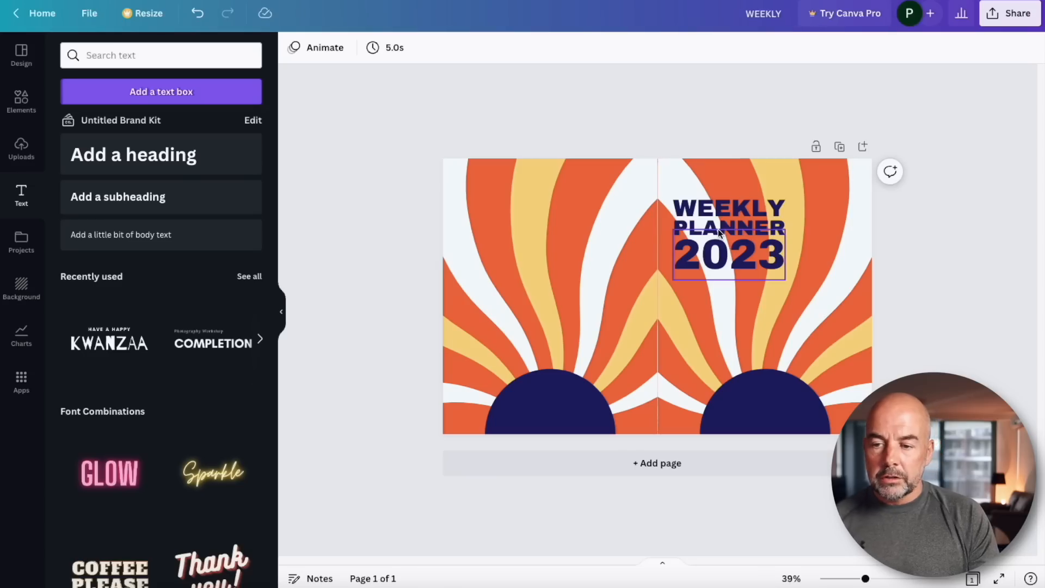
Set the transparency of both halves of the background artwork to 0 to reveal the KDP template underneath.
scroll(718, 233, "up", 5)
left_click(906, 351)
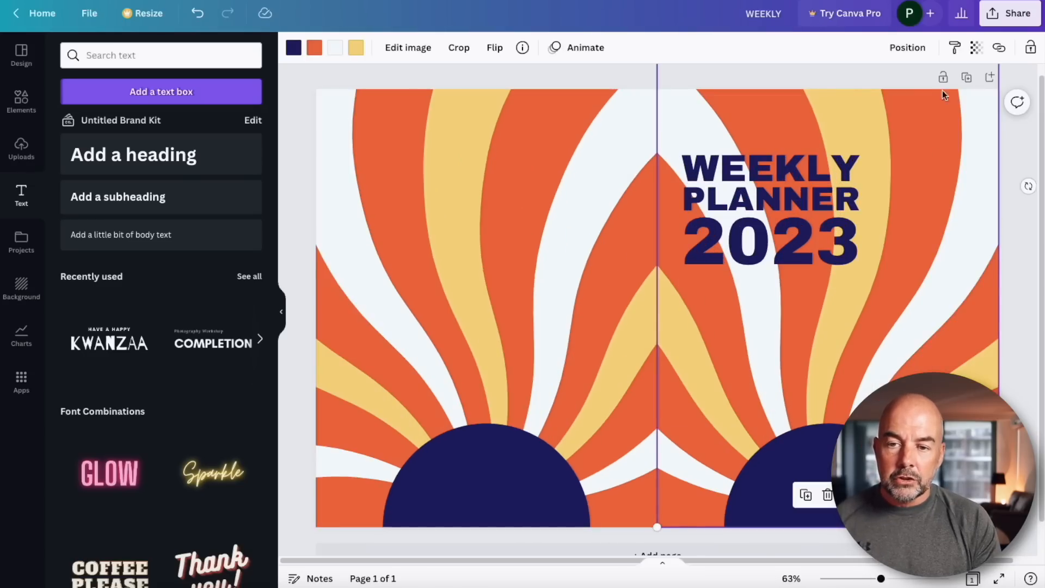
left_click(978, 49)
left_click_drag(978, 98, 853, 100)
left_click(624, 158)
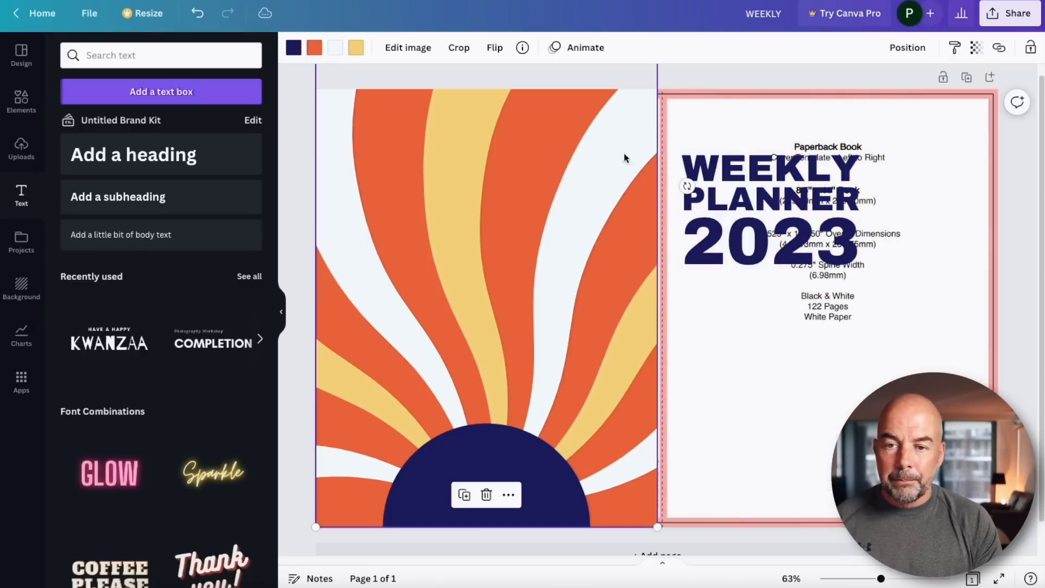
left_click(978, 48)
left_click_drag(978, 101, 853, 99)
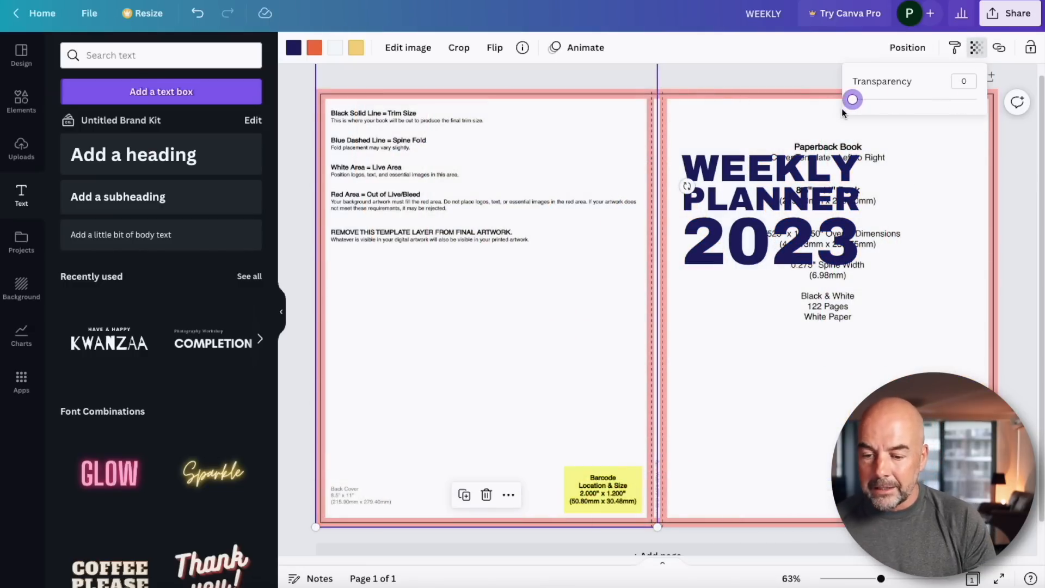
Zoom in on the spine, add a body text box reading weekly planner and rotate it to run vertically.
left_click_drag(882, 579, 918, 581)
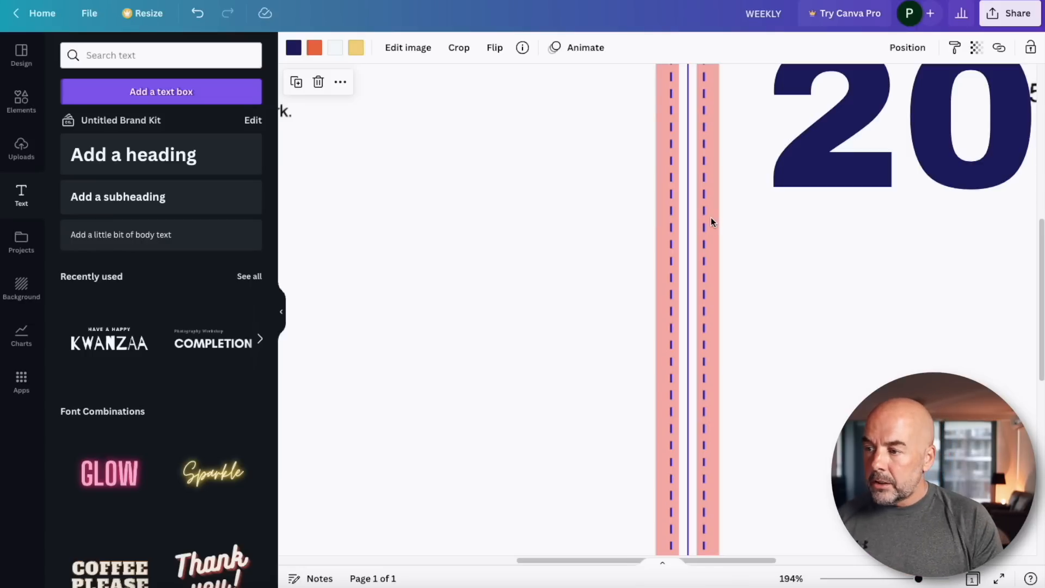
left_click(136, 236)
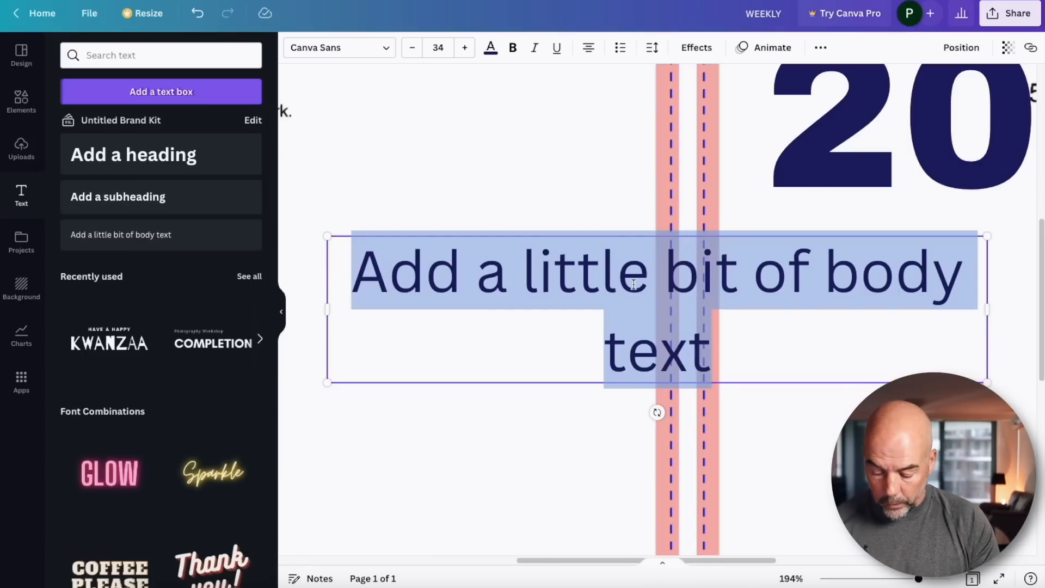
type("weekly planner")
left_click_drag(658, 333, 569, 272)
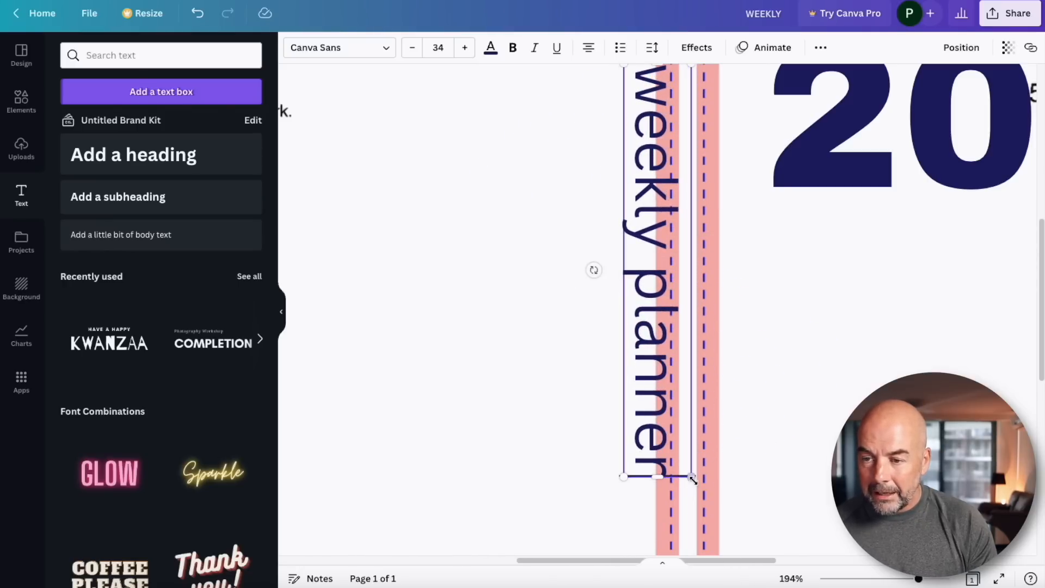
Shrink the weekly planner text to about 6.6 pt and position it centred on the spine.
left_click_drag(691, 477, 567, 156)
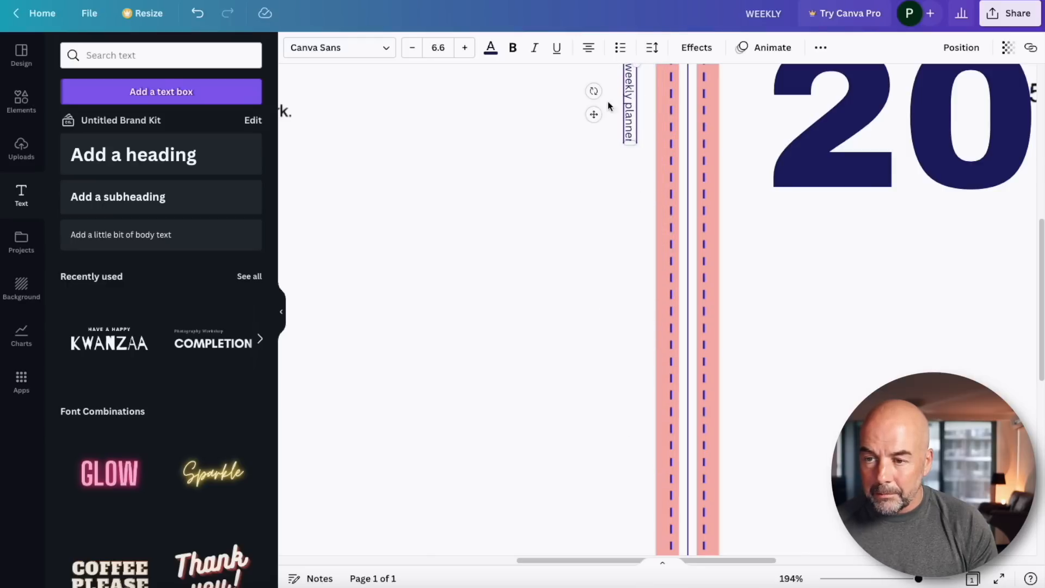
left_click_drag(594, 113, 648, 203)
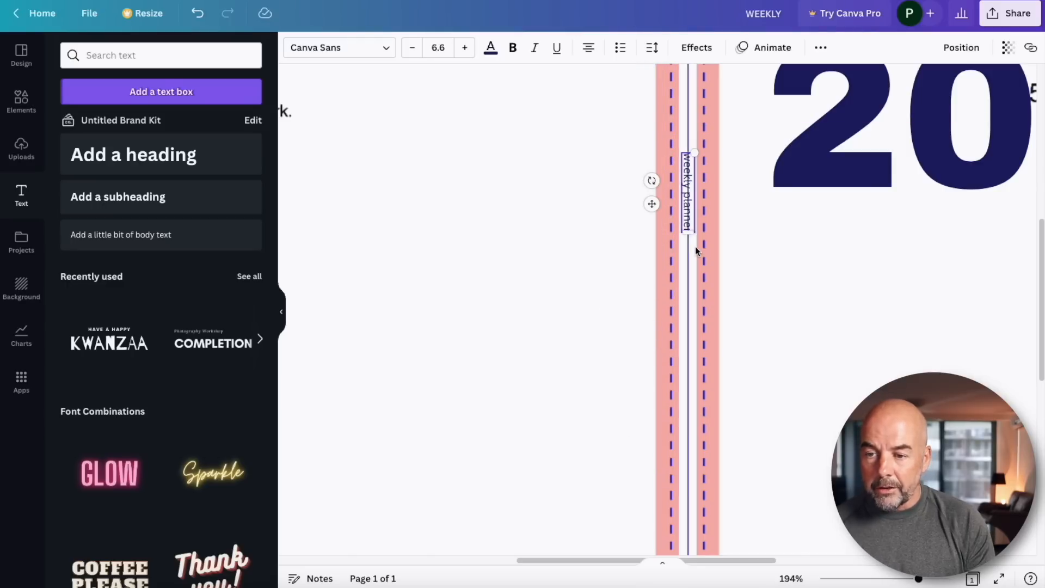
left_click(782, 294)
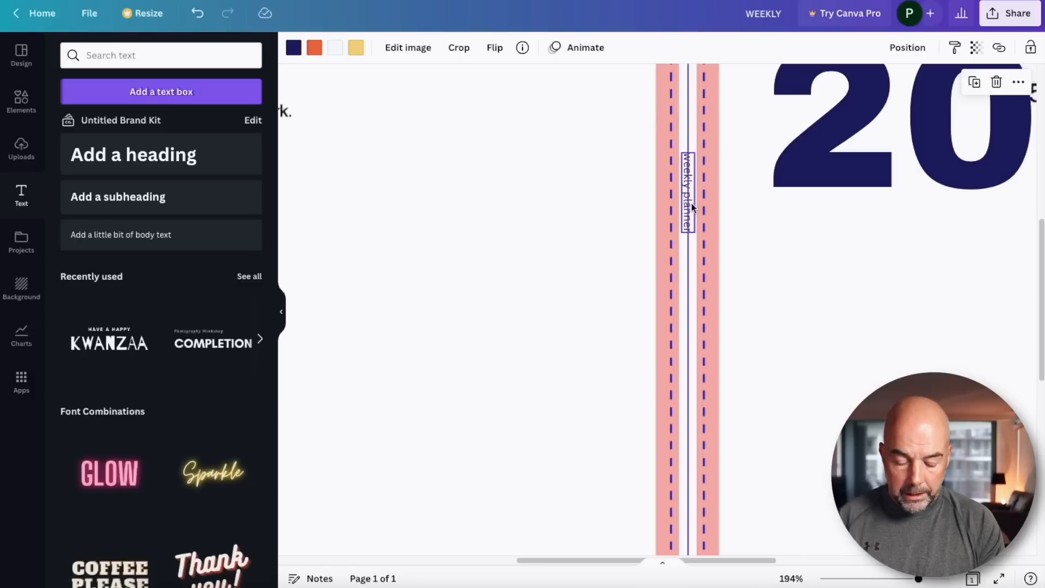
Zoom back out and restore both halves of the background artwork to full opacity.
left_click(691, 204)
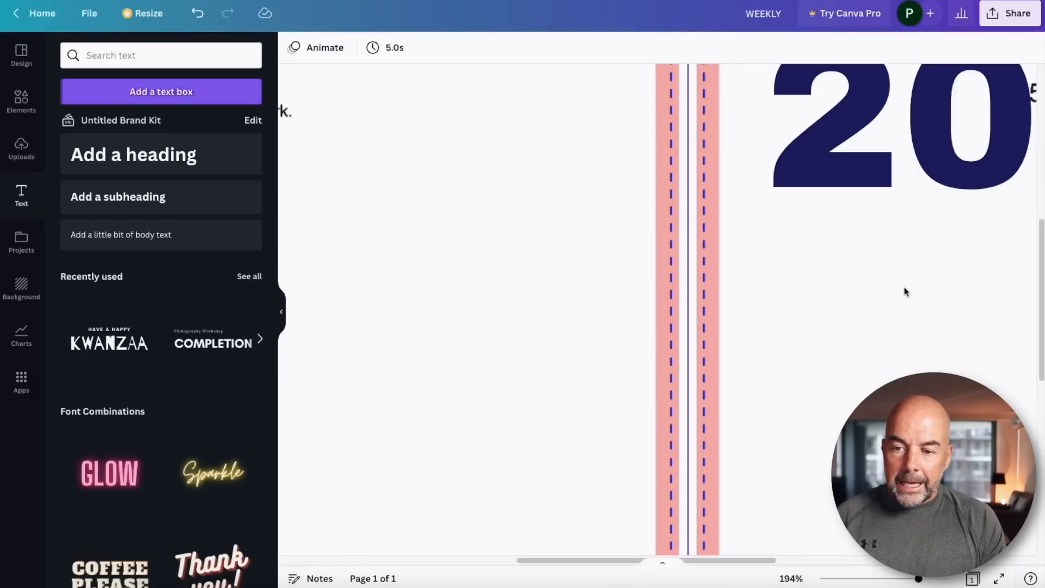
left_click_drag(919, 579, 882, 580)
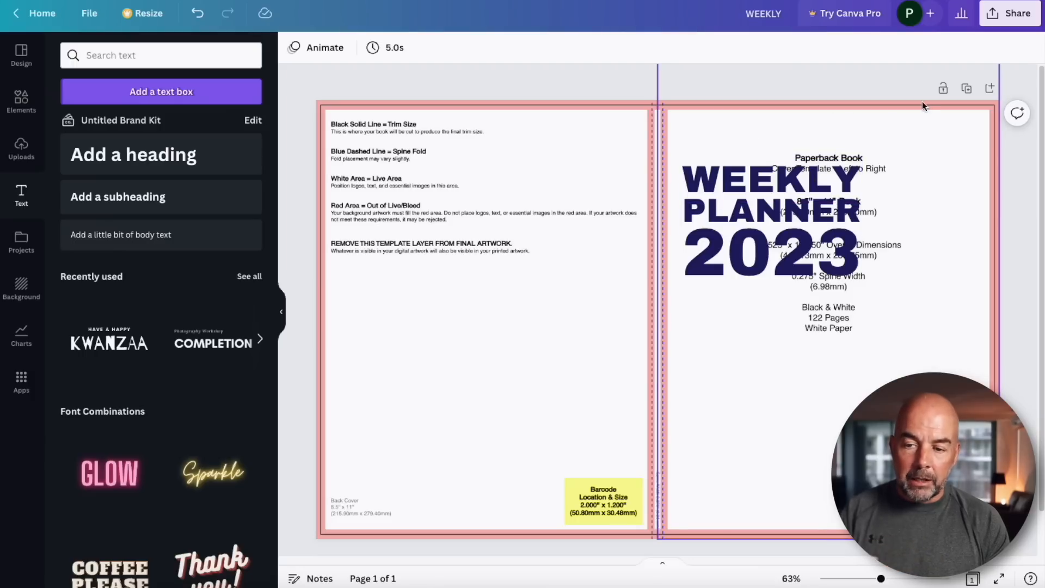
left_click(831, 289)
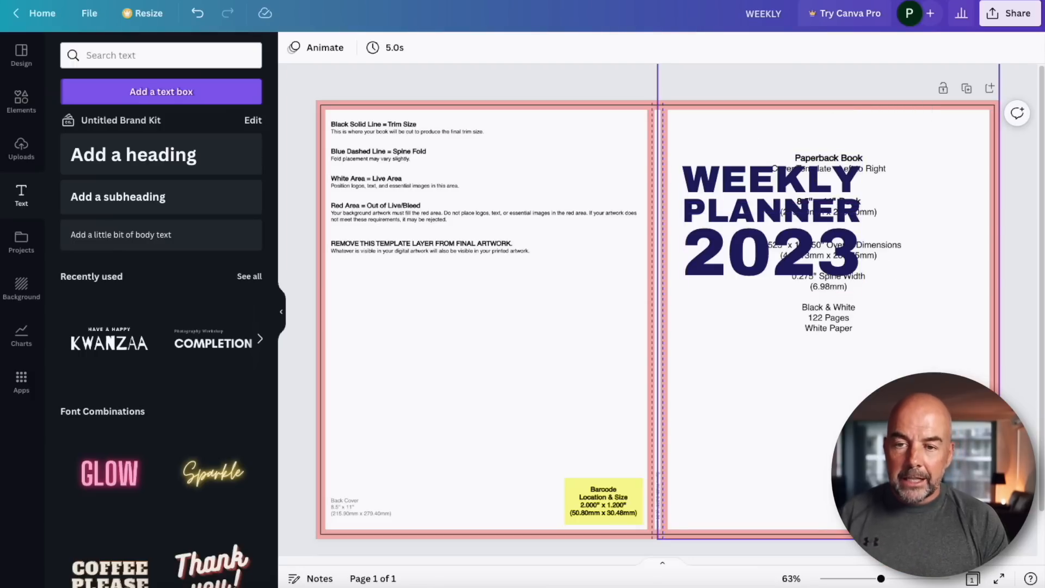
left_click(978, 49)
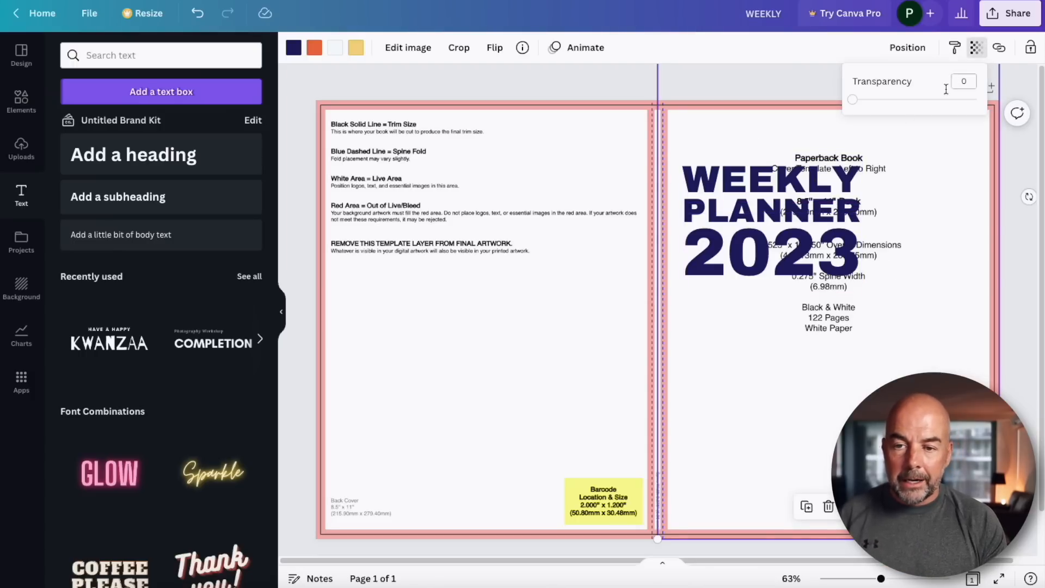
left_click_drag(852, 106, 980, 101)
left_click(523, 291)
left_click(975, 49)
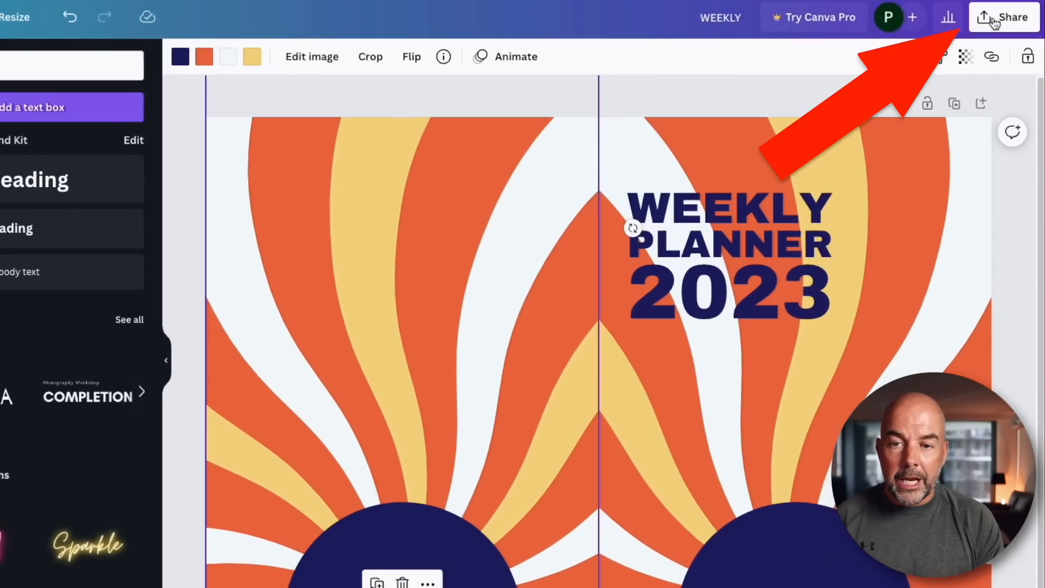
Download the cover design as a PDF Print file.
left_click(995, 23)
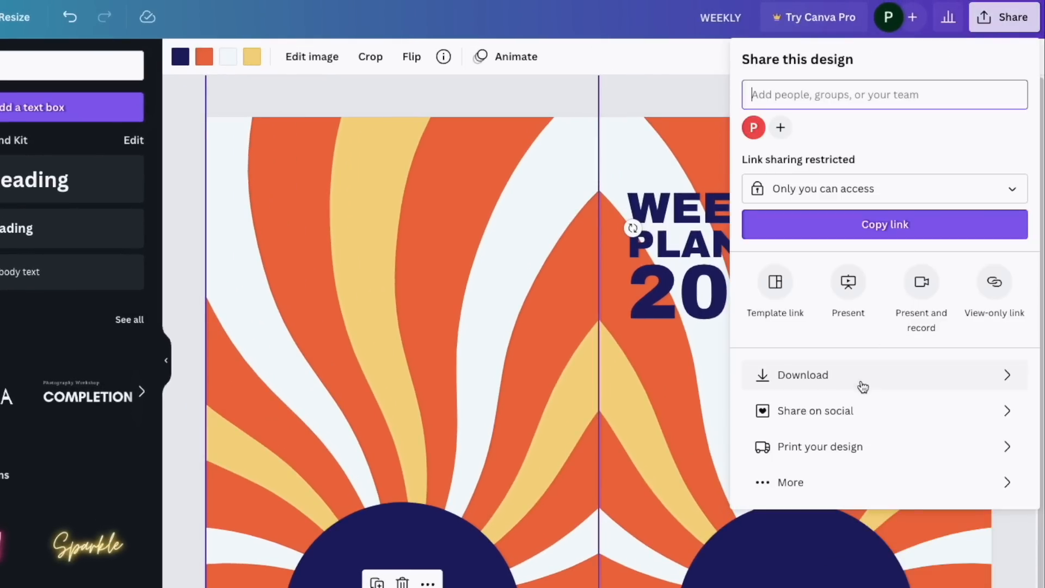
left_click(863, 385)
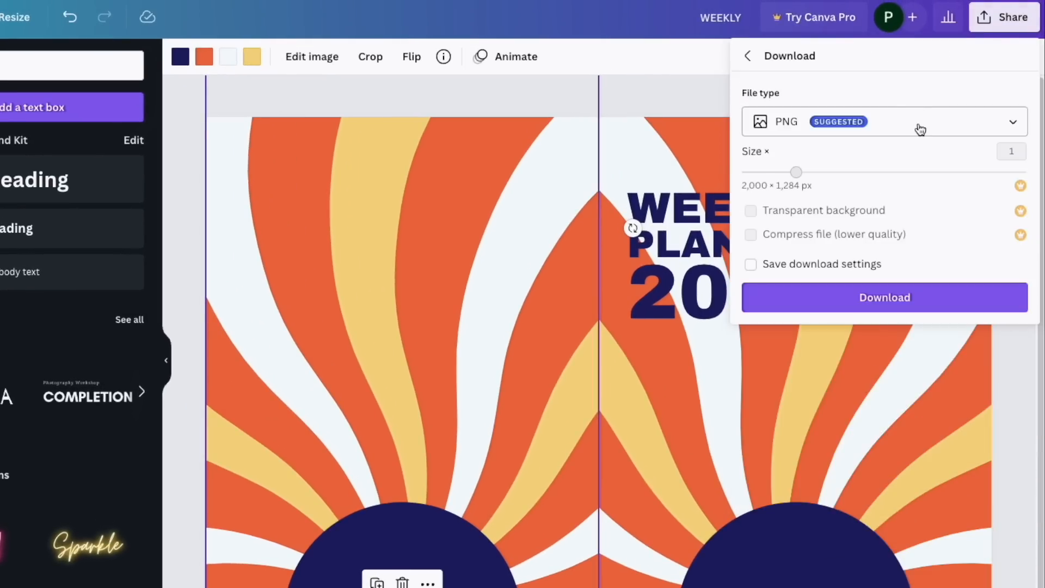
left_click(1010, 127)
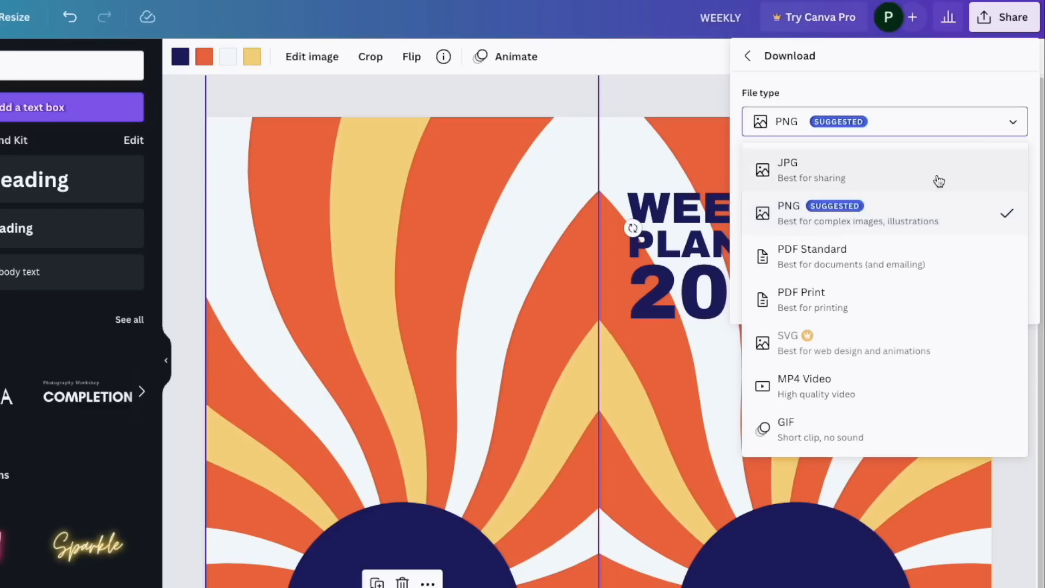
left_click(817, 298)
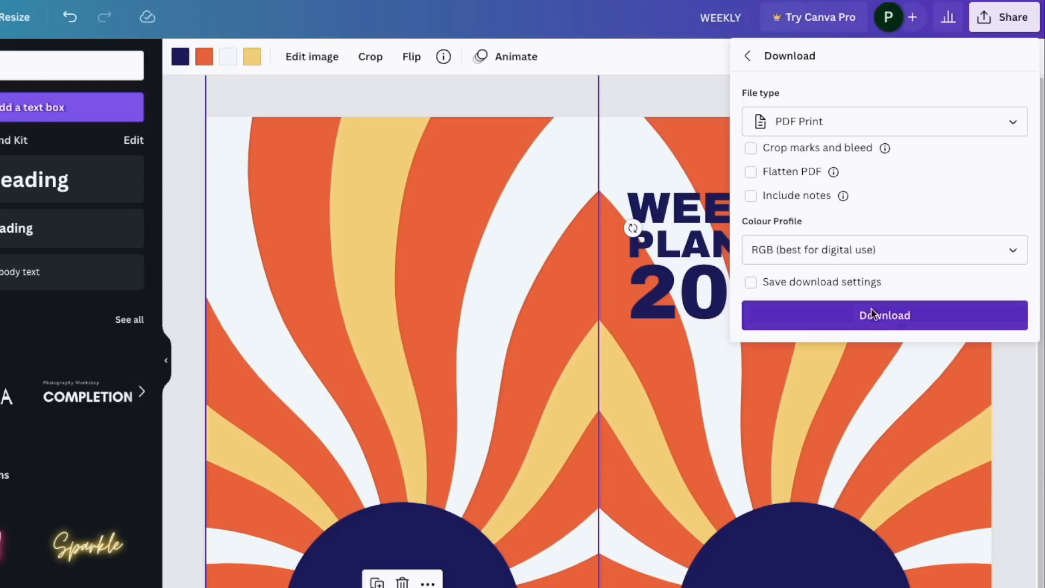
left_click(884, 314)
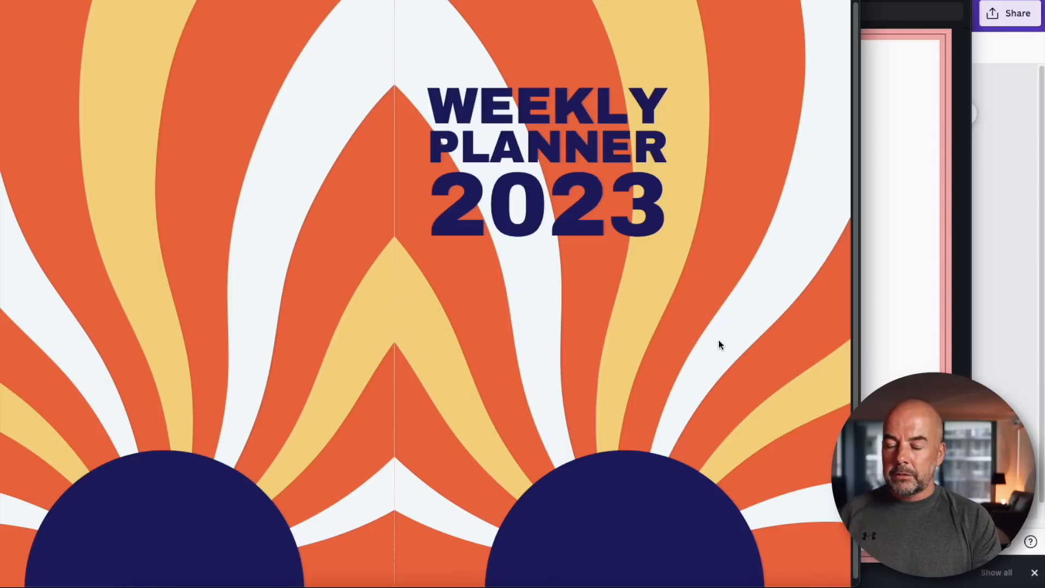
left_click_drag(861, 587, 633, 401)
left_click_drag(162, 0, 463, 54)
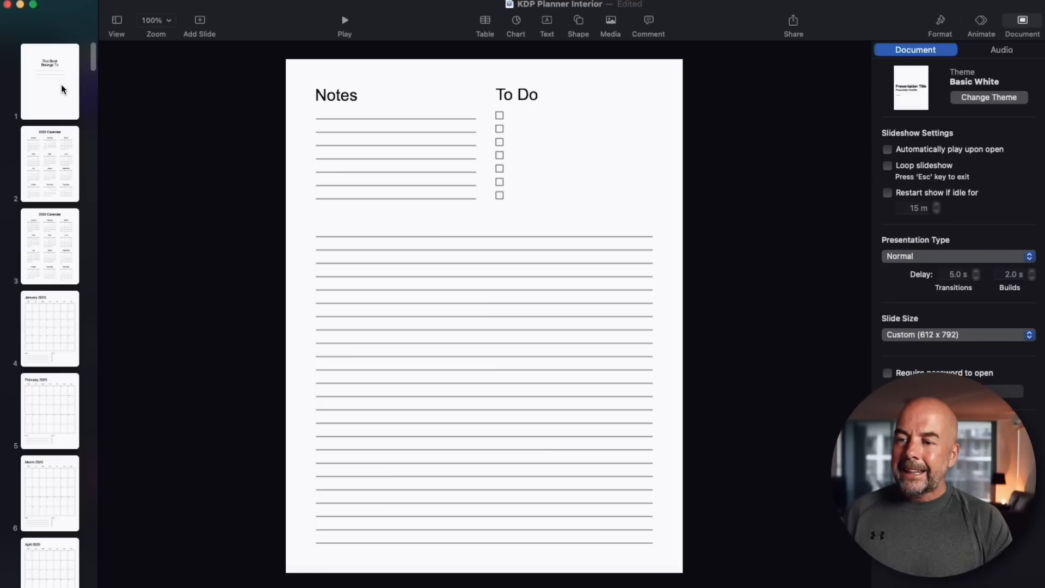
Browse through the slides of the KDP Planner Interior presentation in Keynote.
left_click(60, 83)
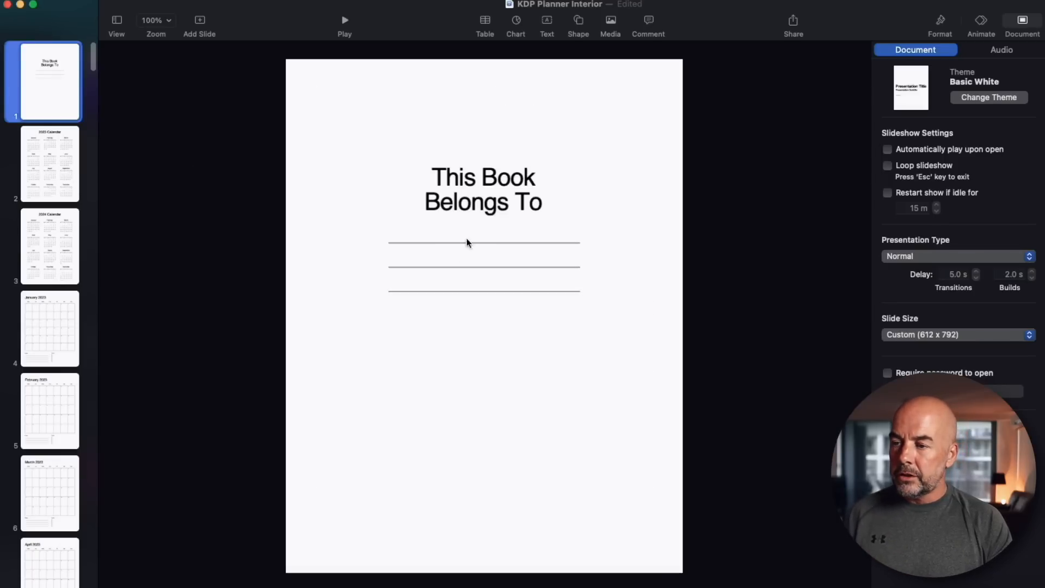
left_click(47, 169)
left_click(47, 242)
left_click(47, 173)
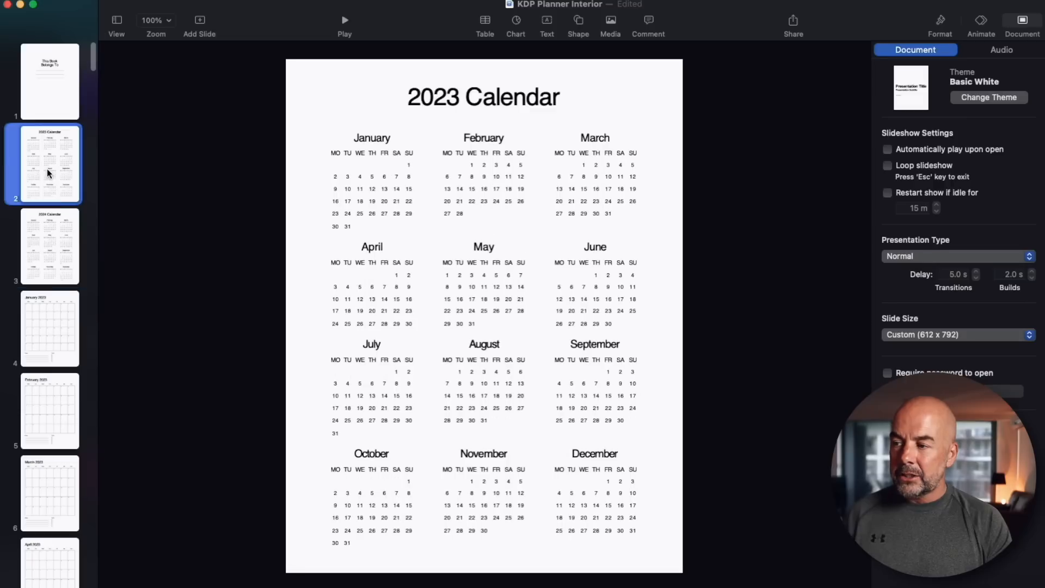
left_click(50, 244)
left_click(53, 324)
left_click(47, 407)
left_click(42, 488)
scroll(57, 428, "down", 15)
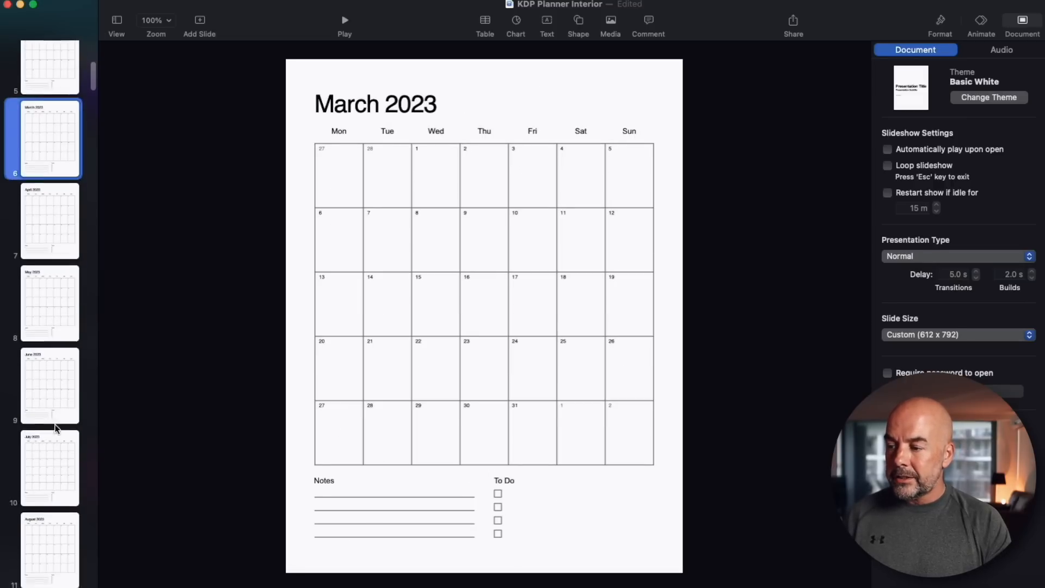
Look through the monthly, notes and weekly planner slides further down the presentation.
left_click(50, 336)
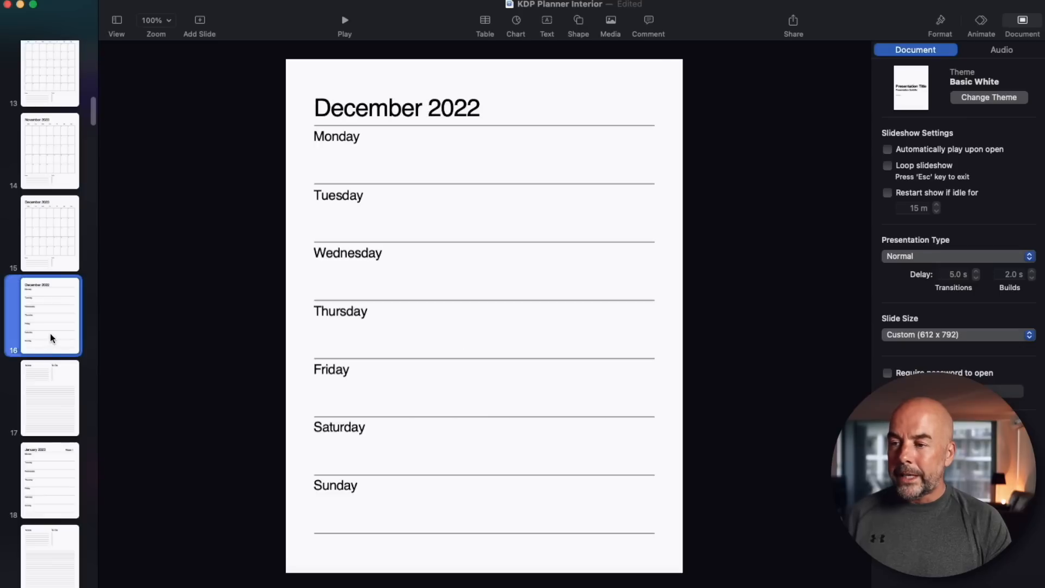
left_click(48, 397)
scroll(48, 235, "down", 6)
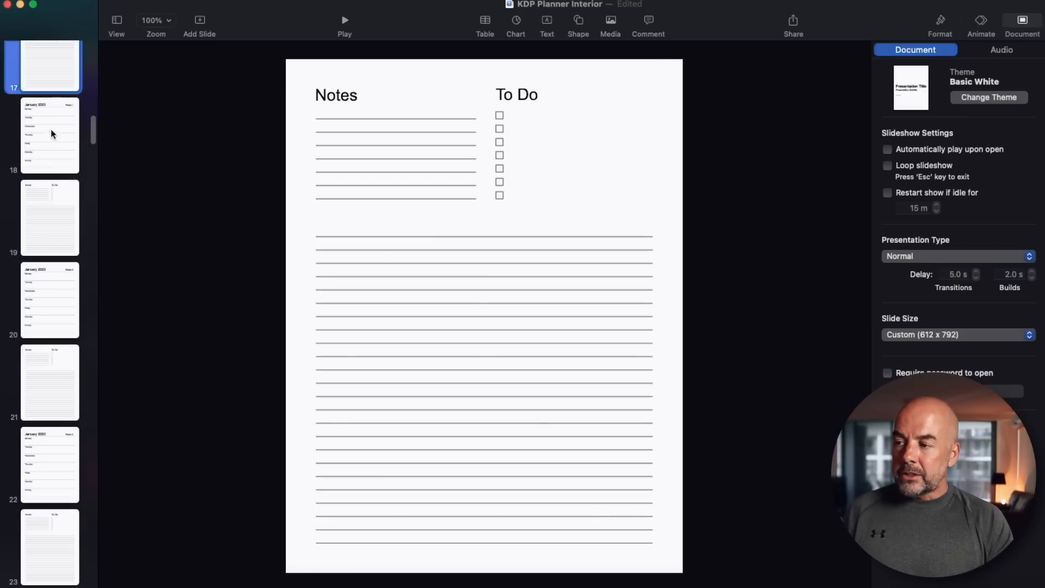
scroll(50, 136, "up", 2)
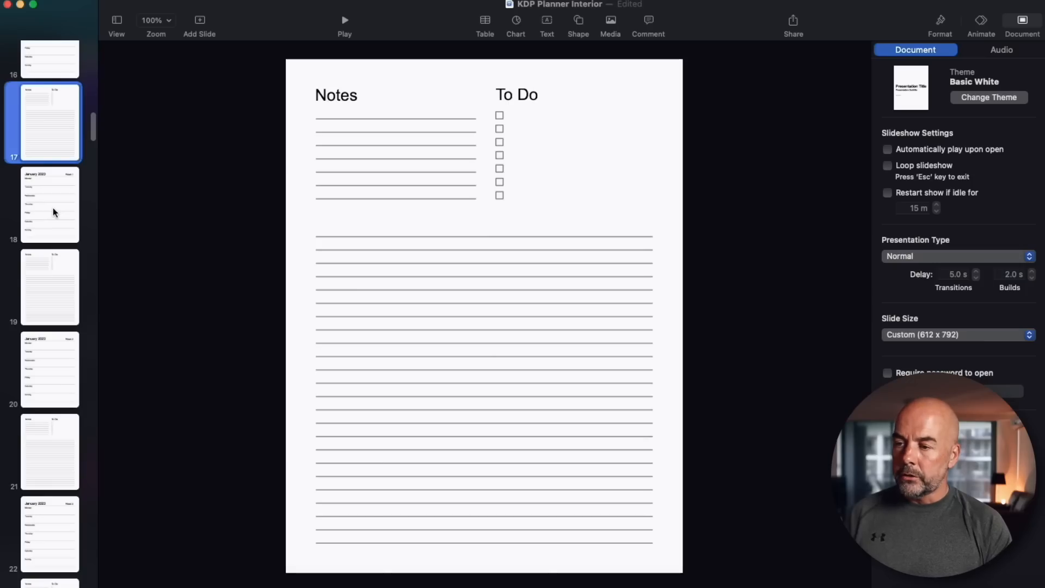
left_click(54, 212)
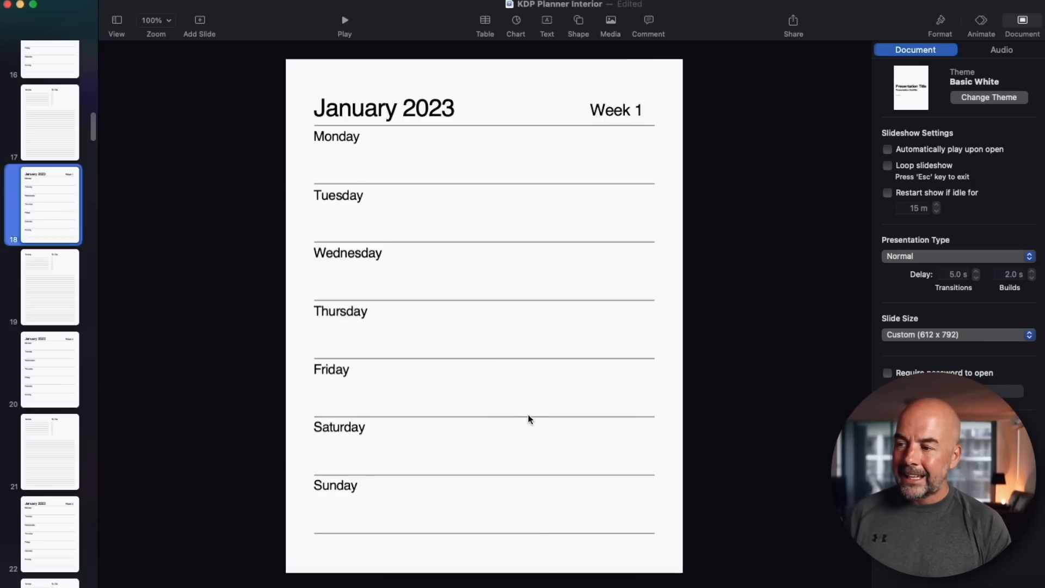
left_click(47, 279)
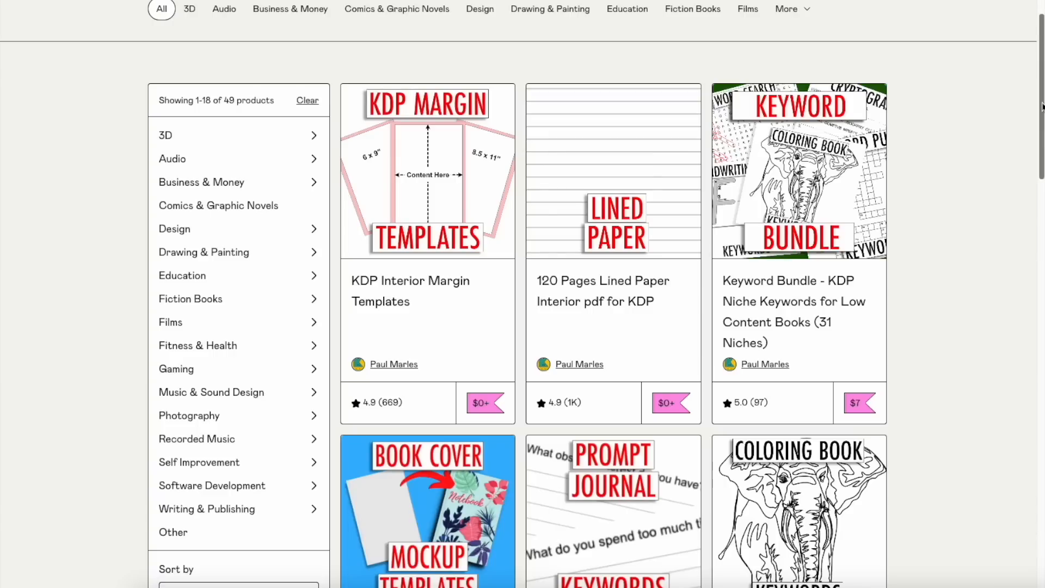
Scroll through the store's listing of KDP template and keyword products.
scroll(1043, 107, "down", 4)
scroll(1042, 106, "down", 11)
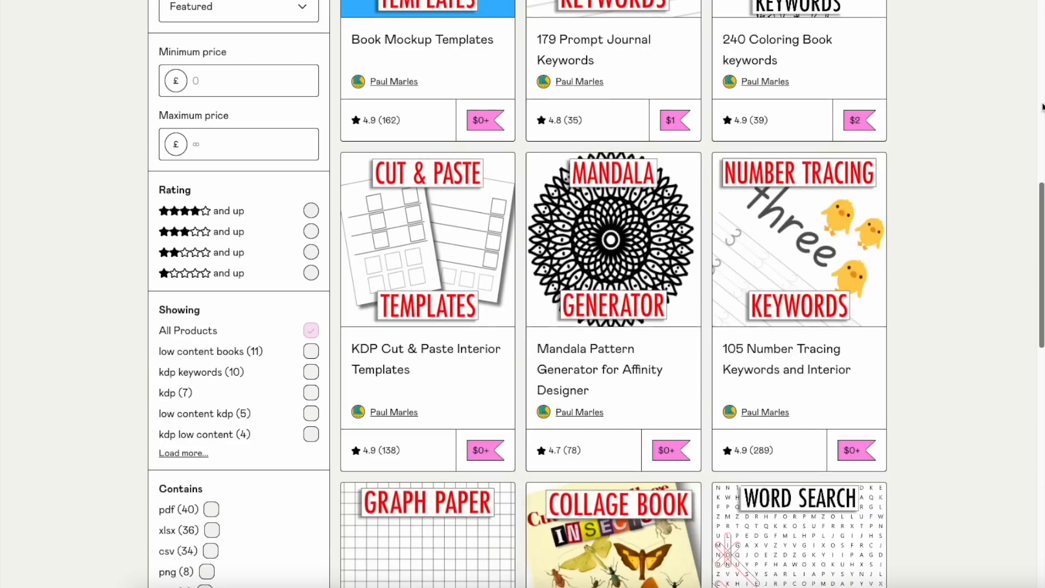
scroll(1042, 106, "down", 5)
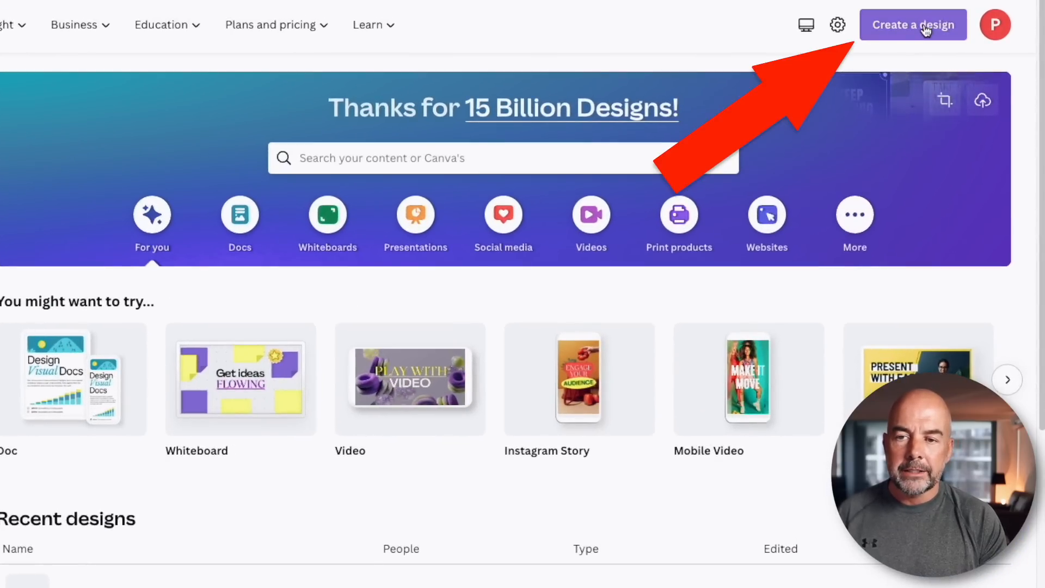
Import the KDP Planner Interior 2023 PDF as a new Canva design and open it.
left_click(926, 30)
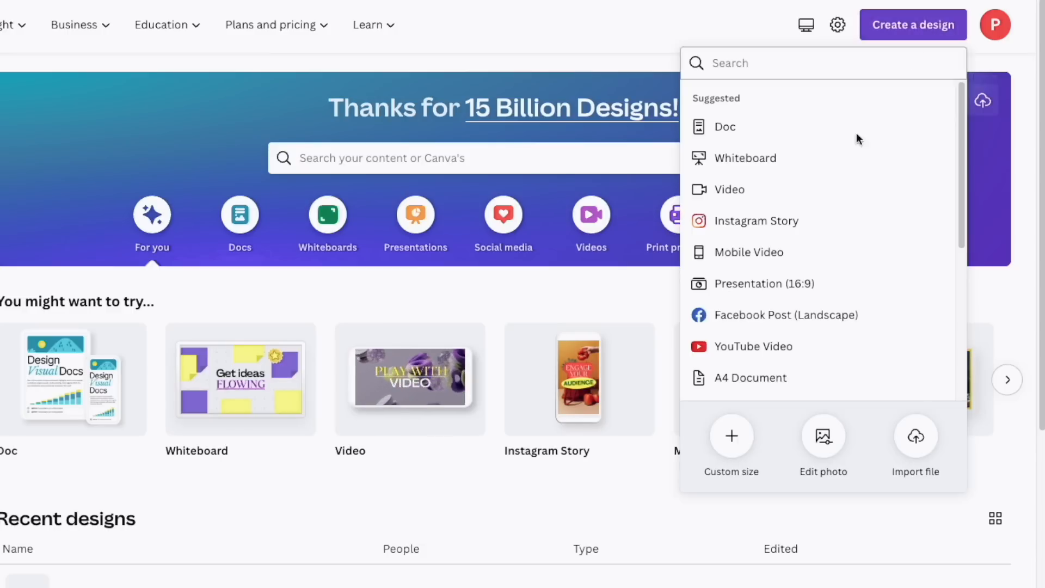
left_click(917, 438)
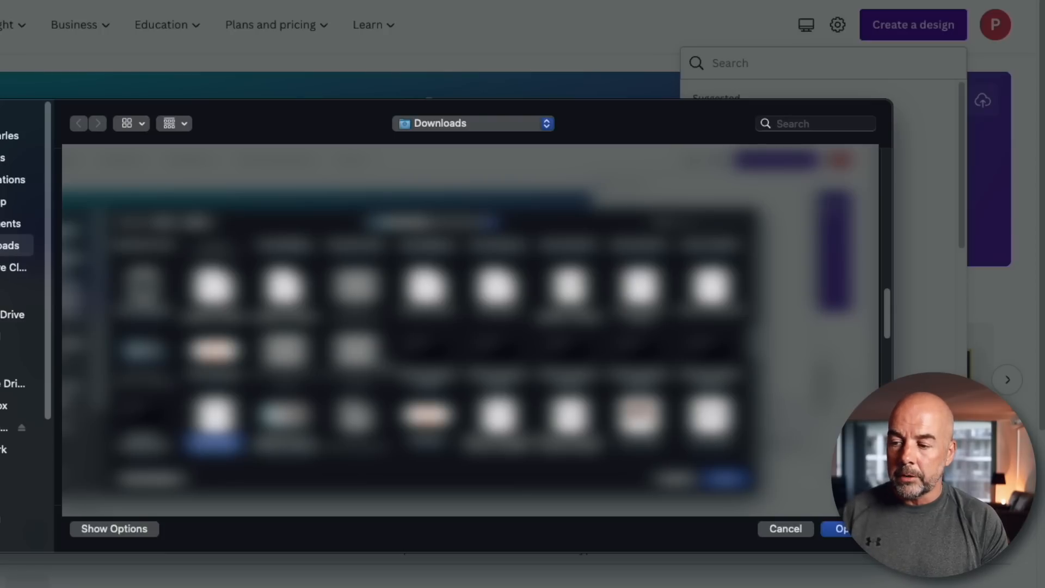
double_click(207, 426)
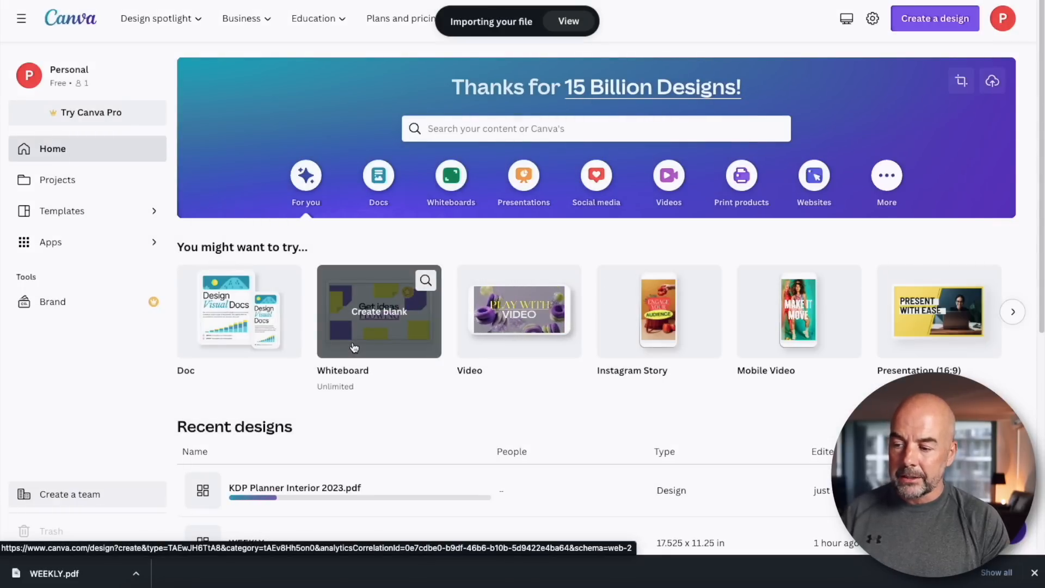
left_click(346, 492)
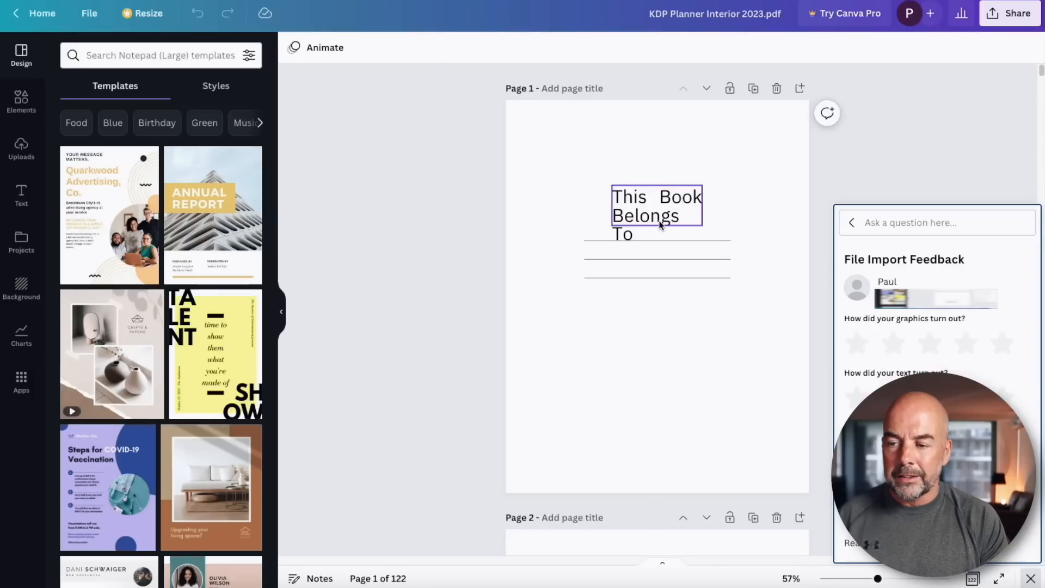
Centre-align the 'This Book Belongs To' text on page 1 and move it slightly up.
left_click(660, 225)
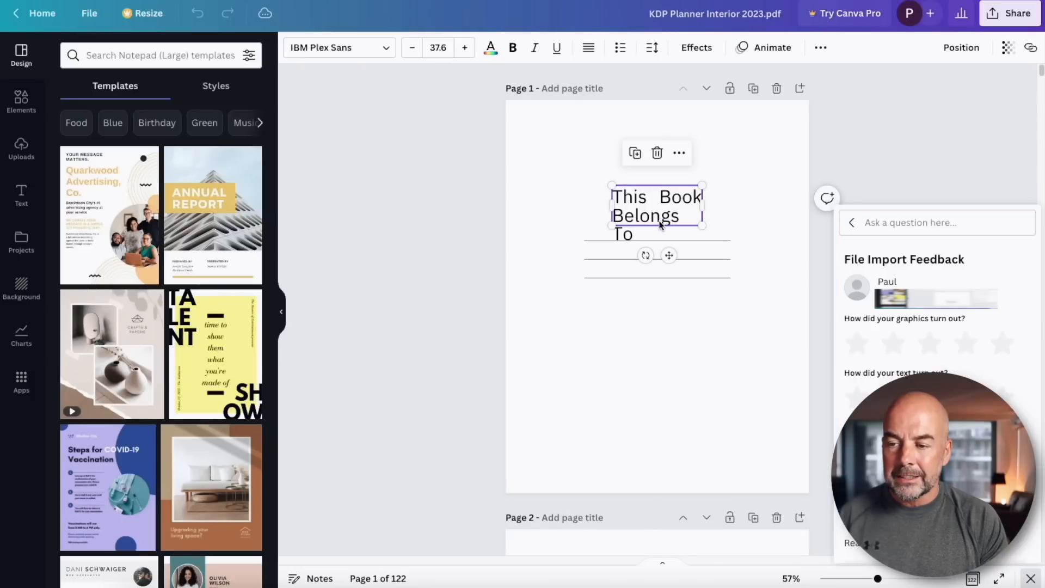
key("ctrl+a")
left_click(588, 48)
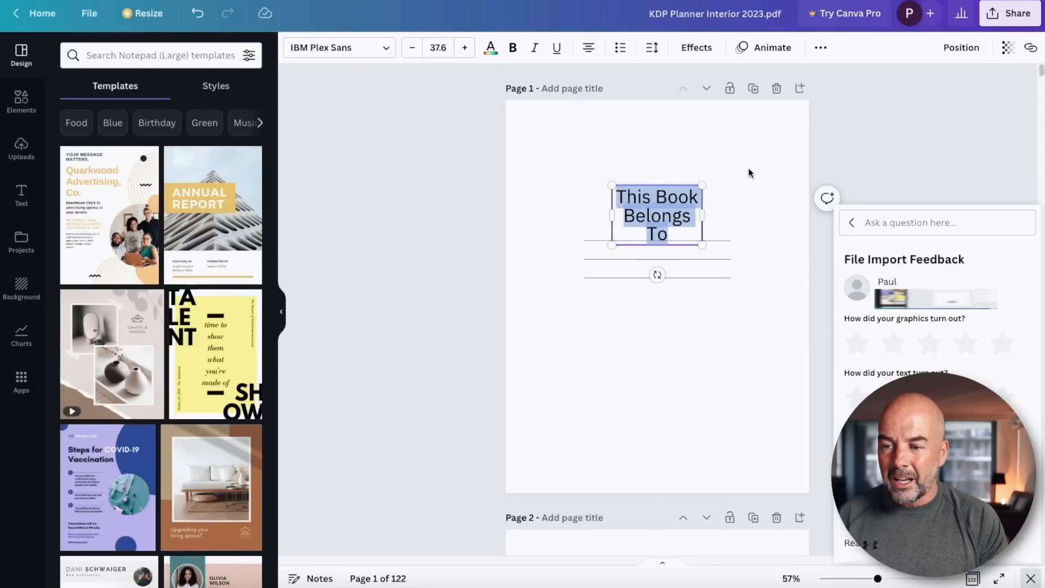
left_click(749, 193)
left_click_drag(666, 217, 667, 200)
left_click(749, 456)
Zoom in and inspect the text elements on the imported 2024 calendar page.
scroll(740, 417, "down", 7)
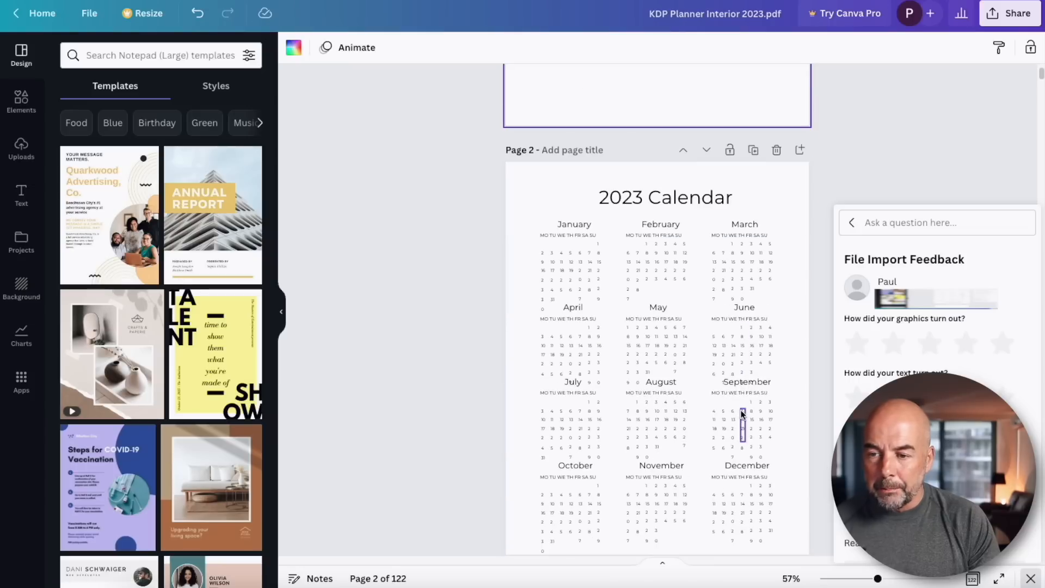
scroll(736, 322, "down", 8)
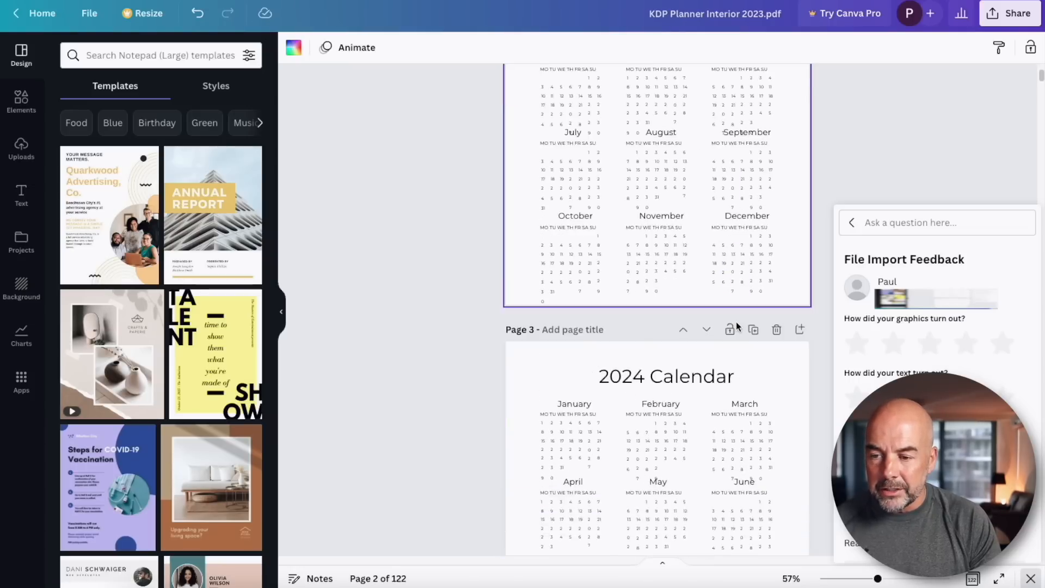
left_click_drag(878, 578, 906, 578)
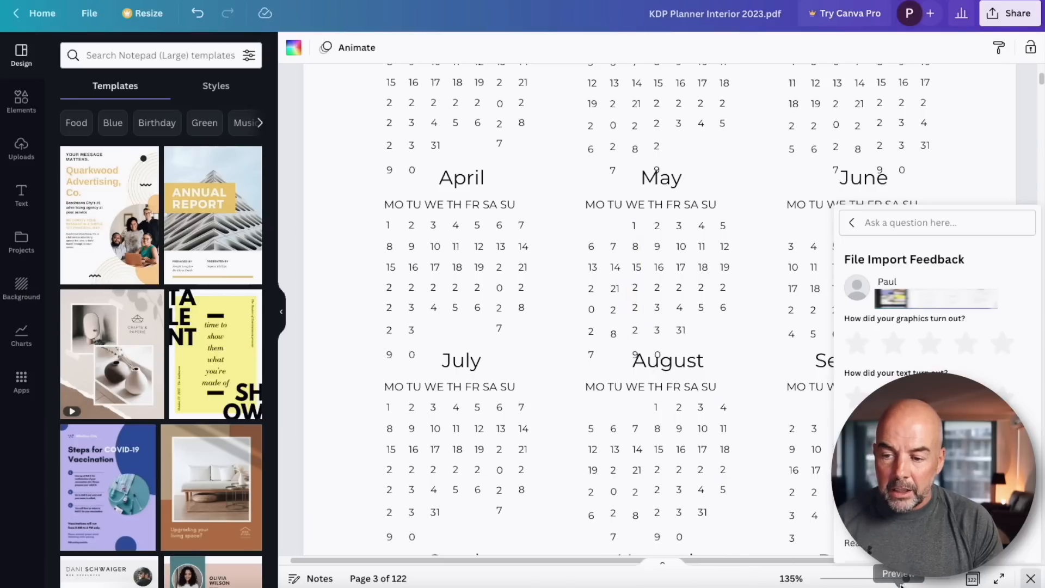
left_click_drag(906, 580, 877, 578)
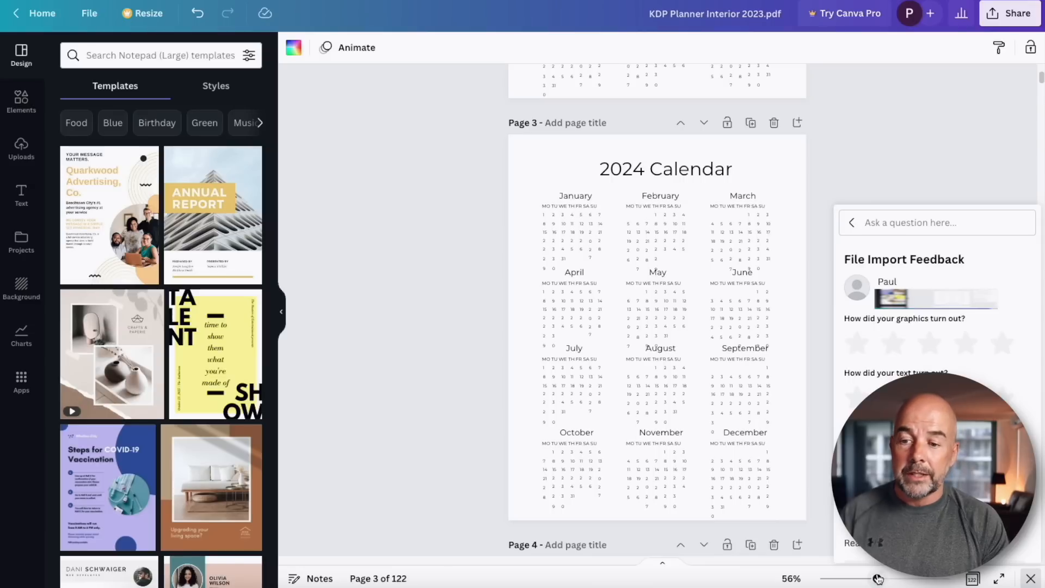
left_click(722, 333)
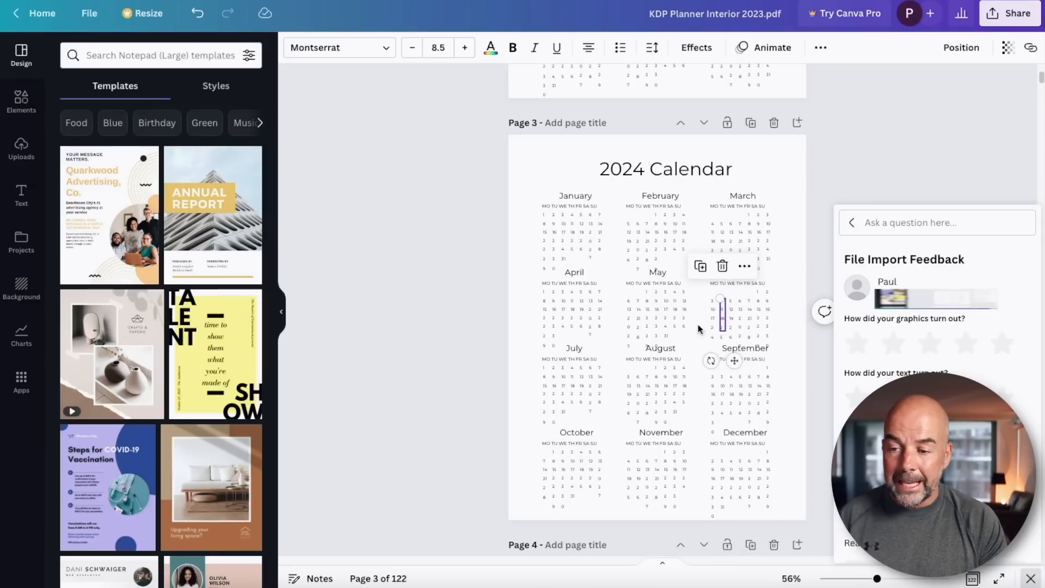
left_click(666, 326)
left_click(651, 276)
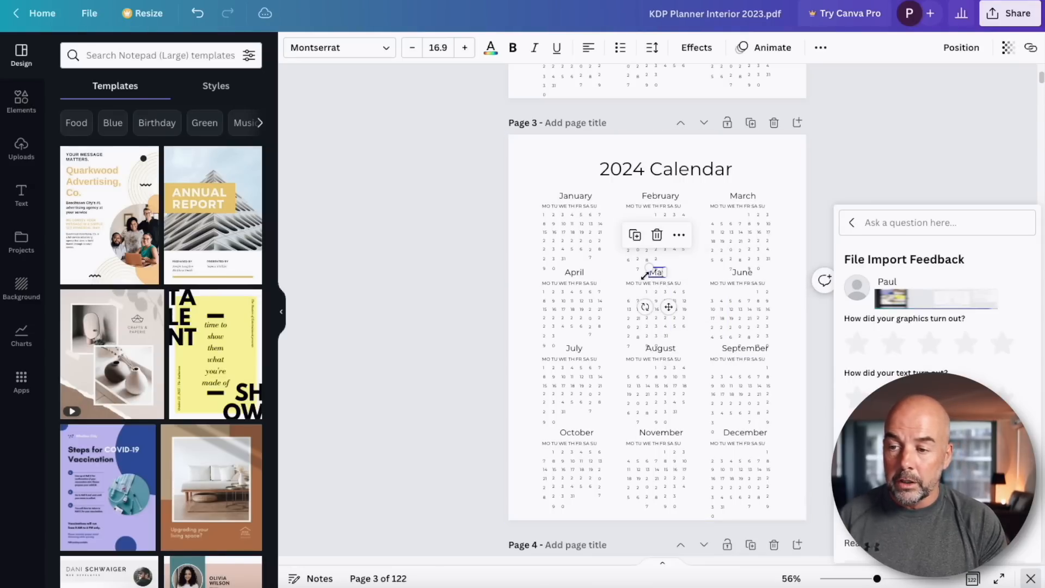
left_click(578, 274)
left_click(580, 211)
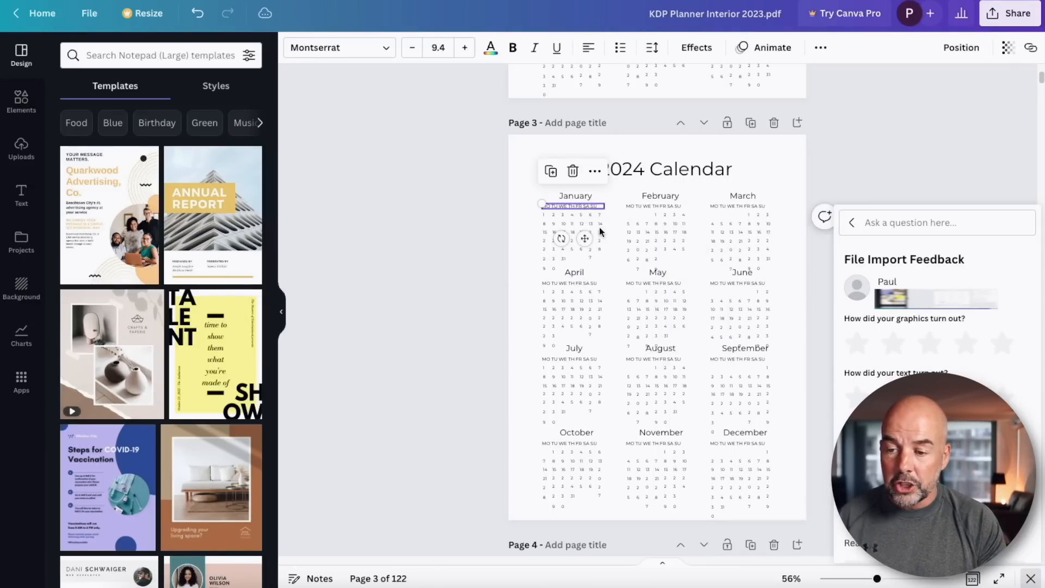
Scroll through the imported monthly and weekly planner pages to review their layout.
scroll(798, 423, "down", 10)
scroll(756, 404, "up", 1)
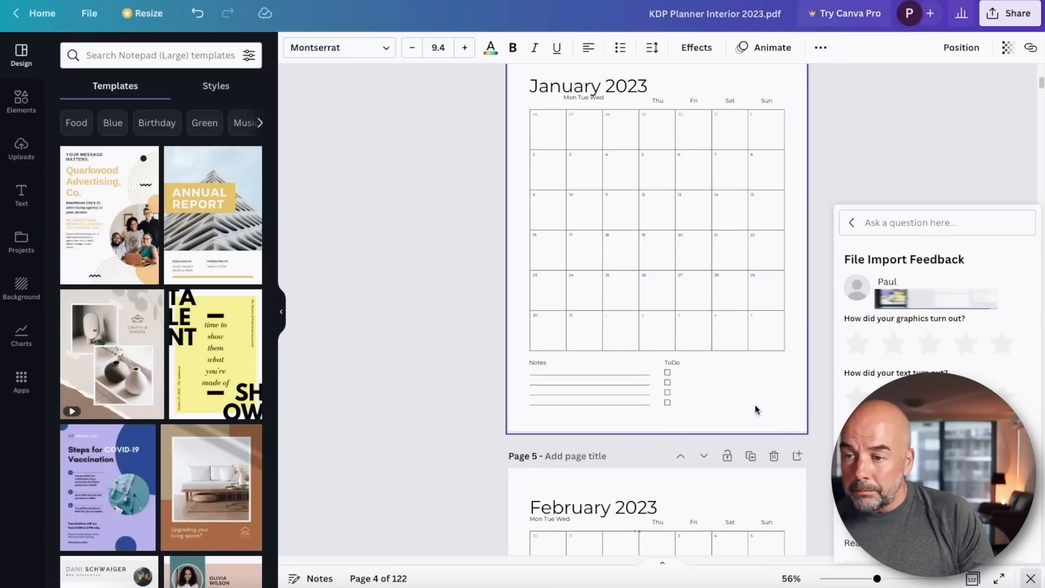
left_click(697, 279)
scroll(715, 318, "up", 1)
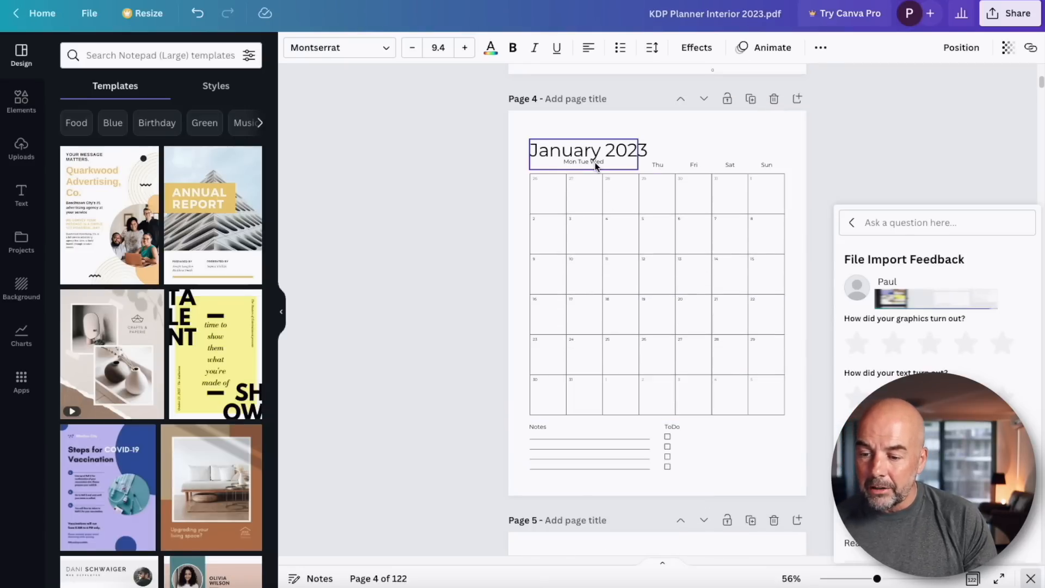
scroll(613, 486, "down", 20)
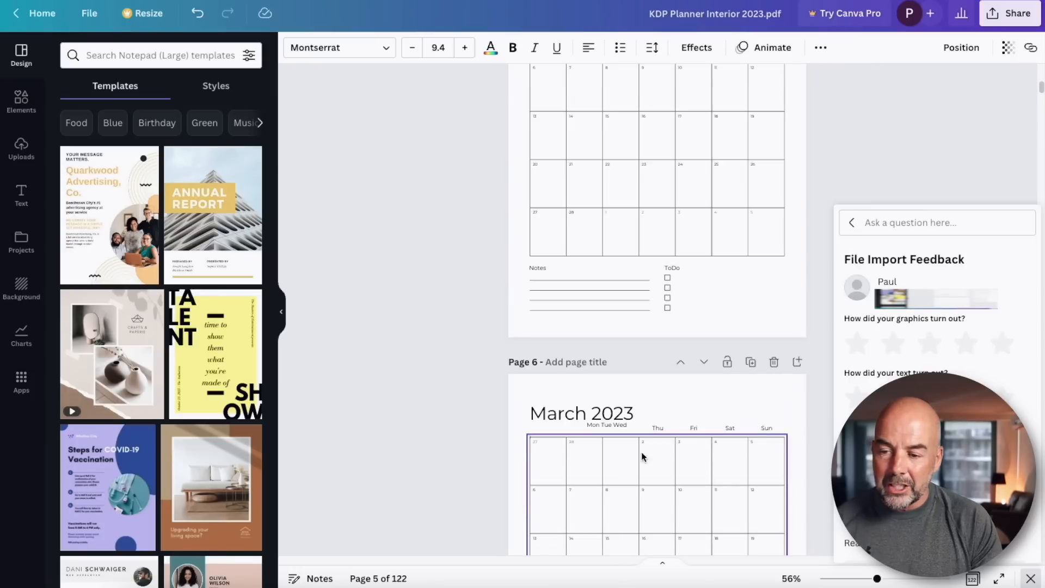
scroll(641, 459, "down", 20)
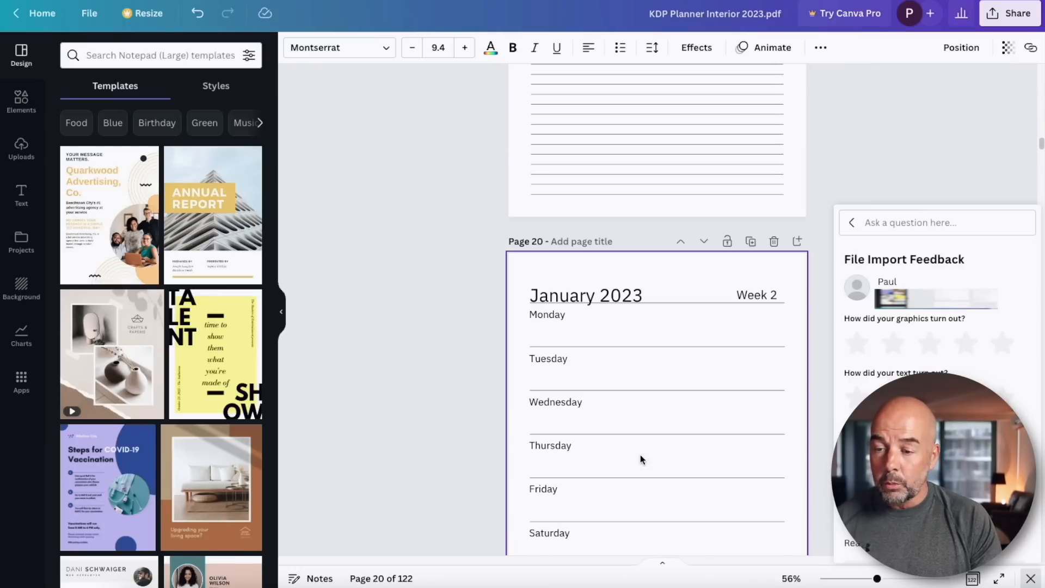
scroll(648, 337, "up", 2)
scroll(653, 343, "down", 5)
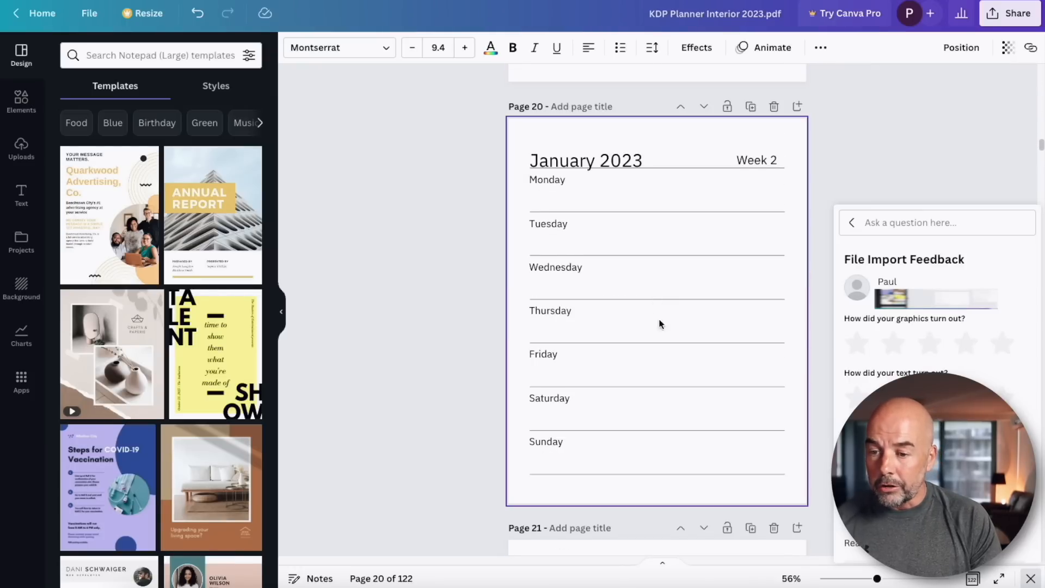
scroll(668, 355, "down", 4)
scroll(668, 355, "up", 5)
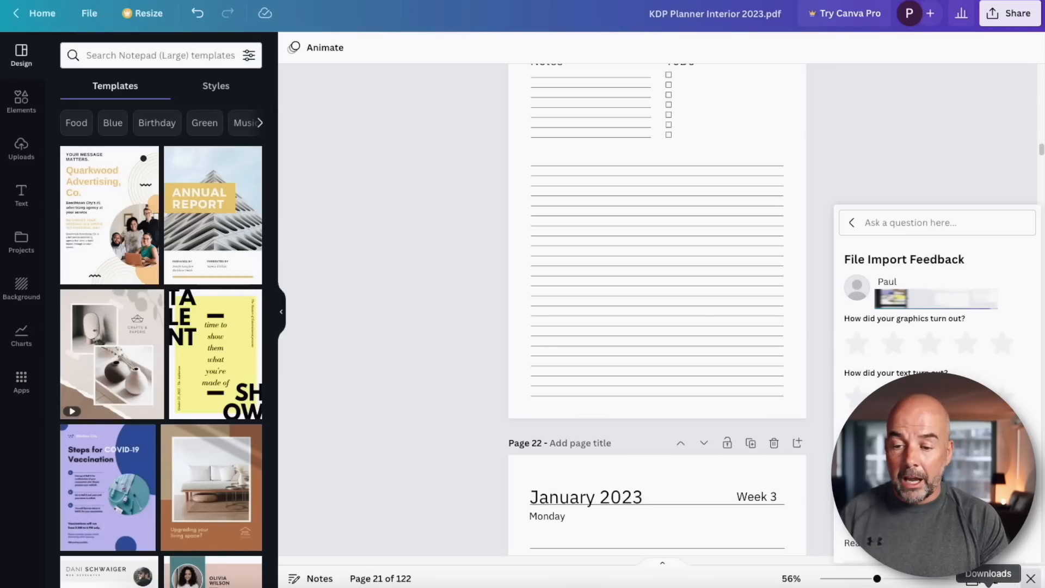
Open the KDP Planner Interior 2023 PDF in Affinity Publisher and zoom in to inspect its pages.
left_click_drag(989, 583, 328, 582)
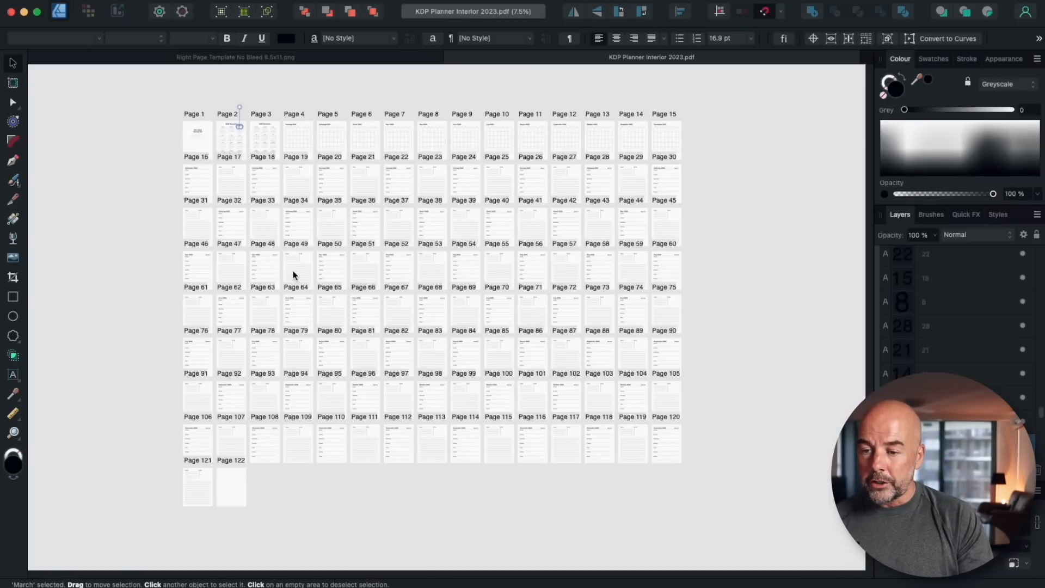
left_click(732, 264)
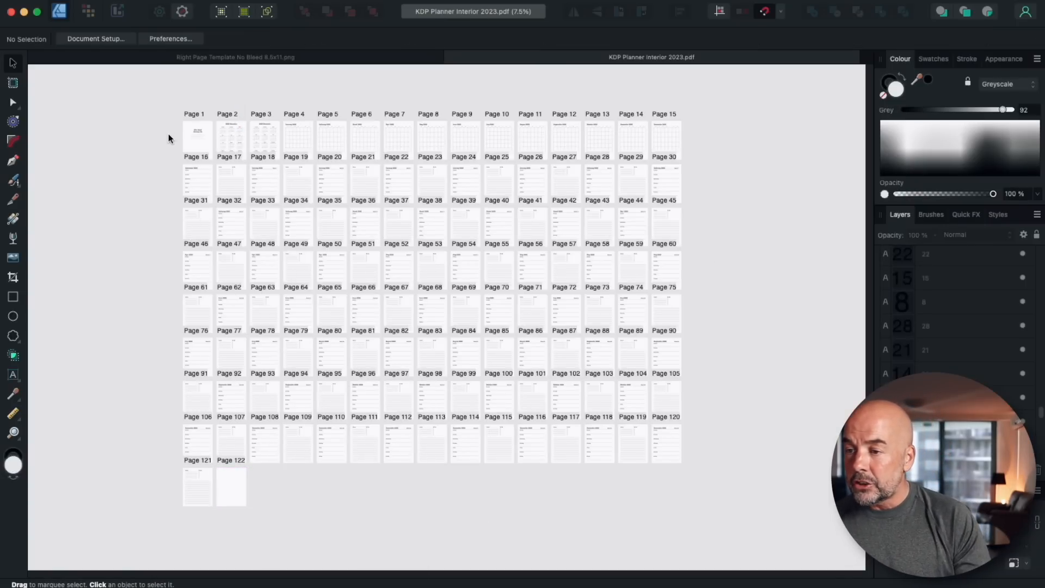
key("super+plus")
key("super+plus")
scroll(188, 152, "left", 6)
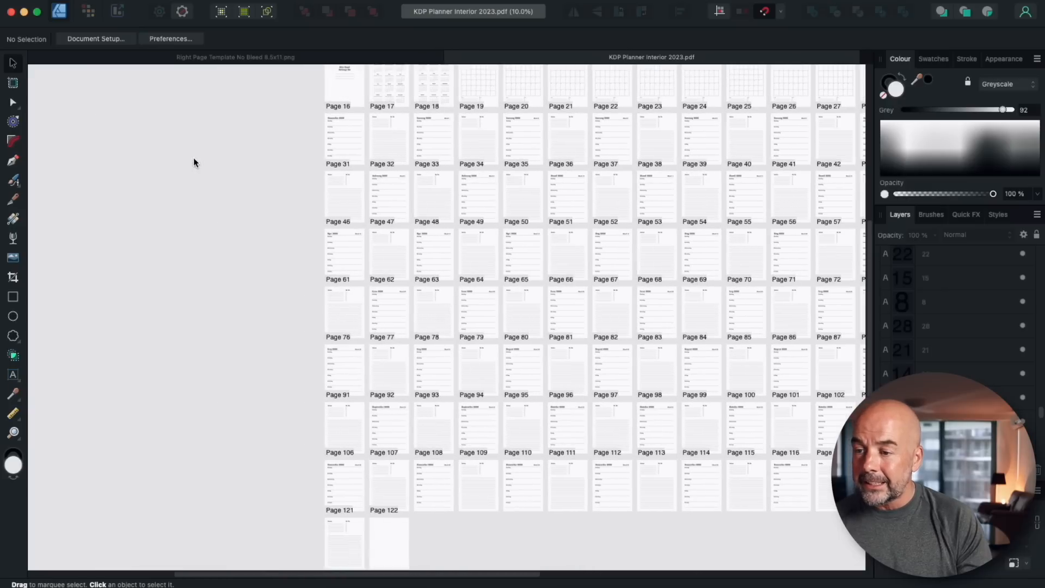
scroll(390, 182, "up", 2)
scroll(399, 218, "up", 10)
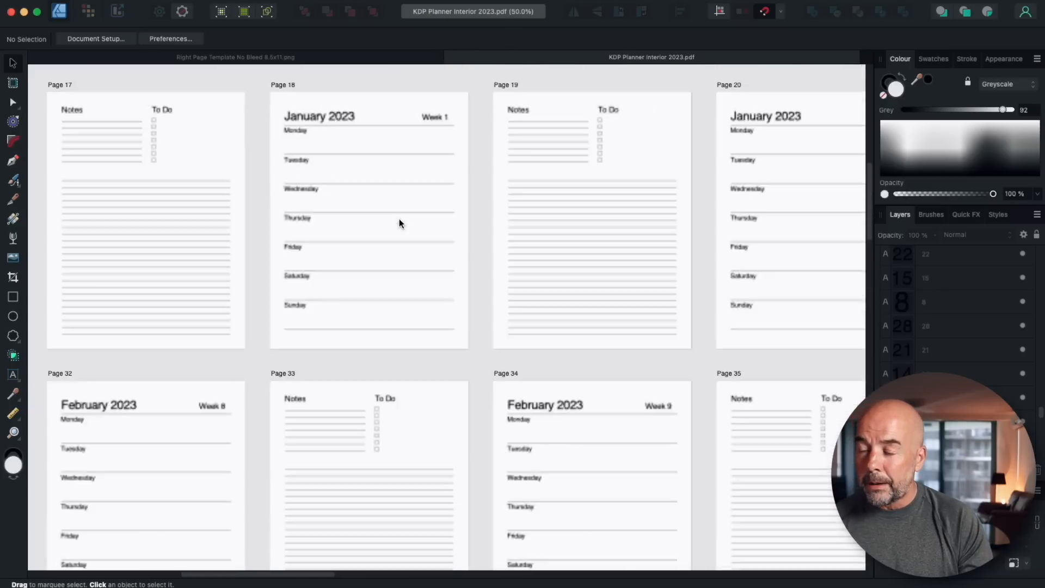
scroll(398, 217, "left", 15)
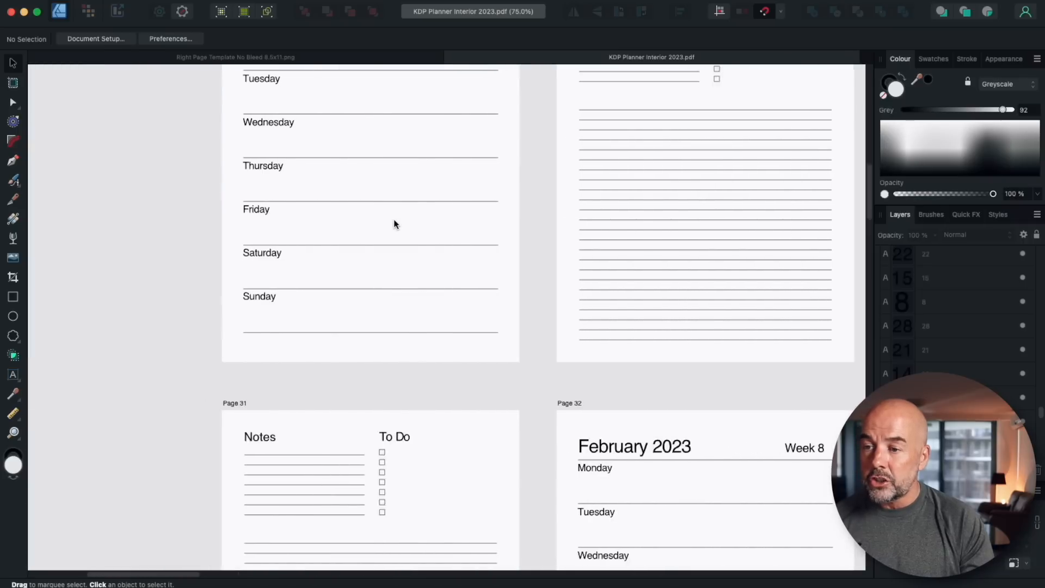
scroll(394, 223, "up", 10)
scroll(394, 223, "down", 3)
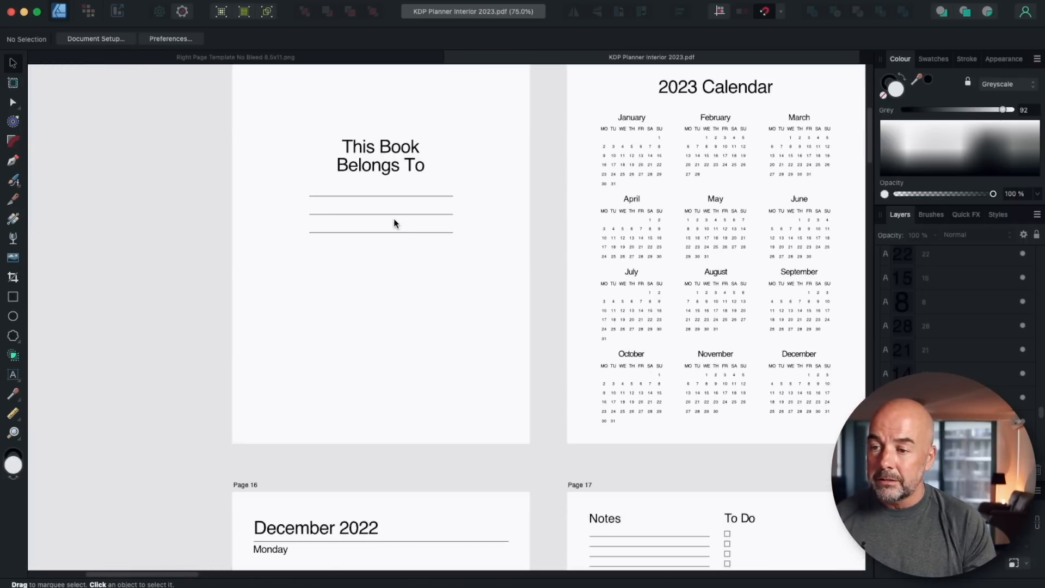
scroll(394, 223, "right", 10)
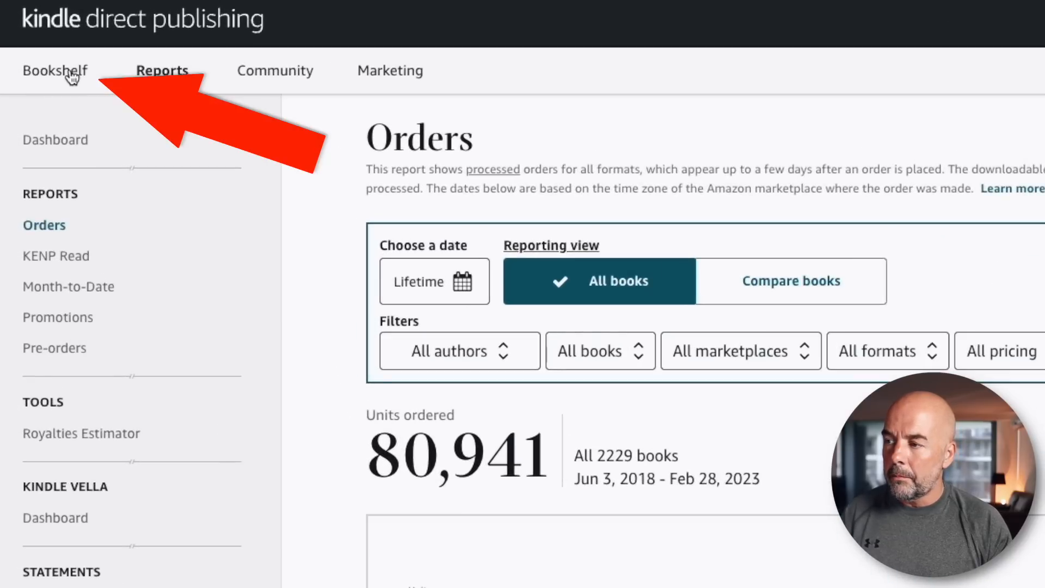
Go to the KDP Bookshelf and start creating a new title.
left_click(72, 79)
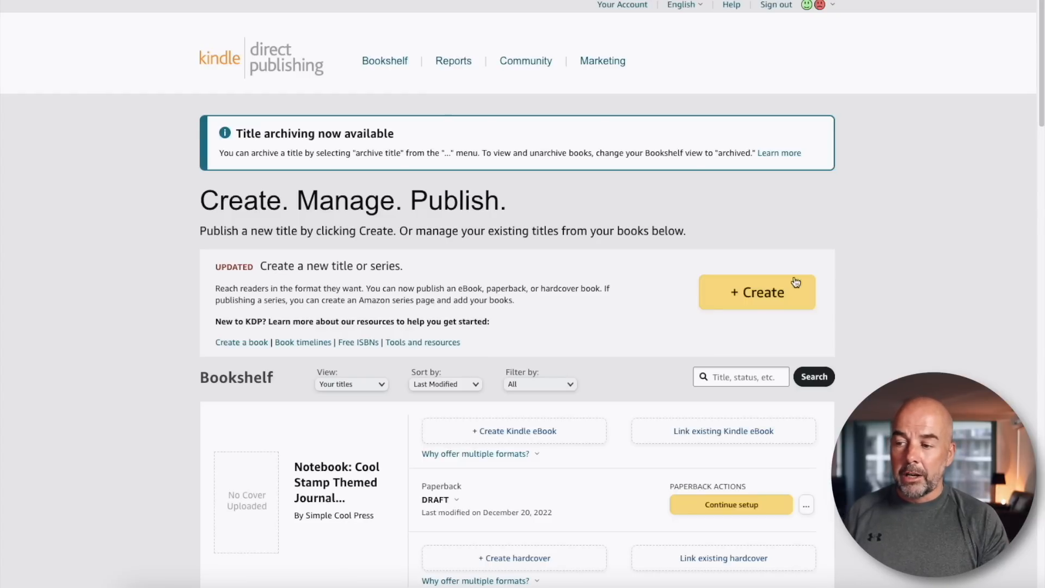
left_click(766, 294)
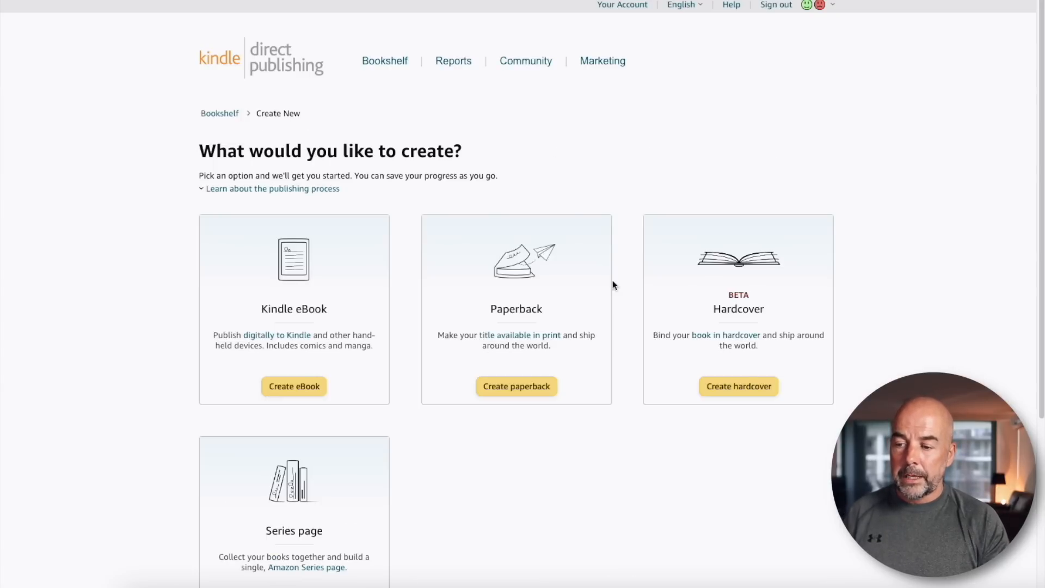
Start creating a paperback and enter Weekly Planner as the book title.
left_click(512, 391)
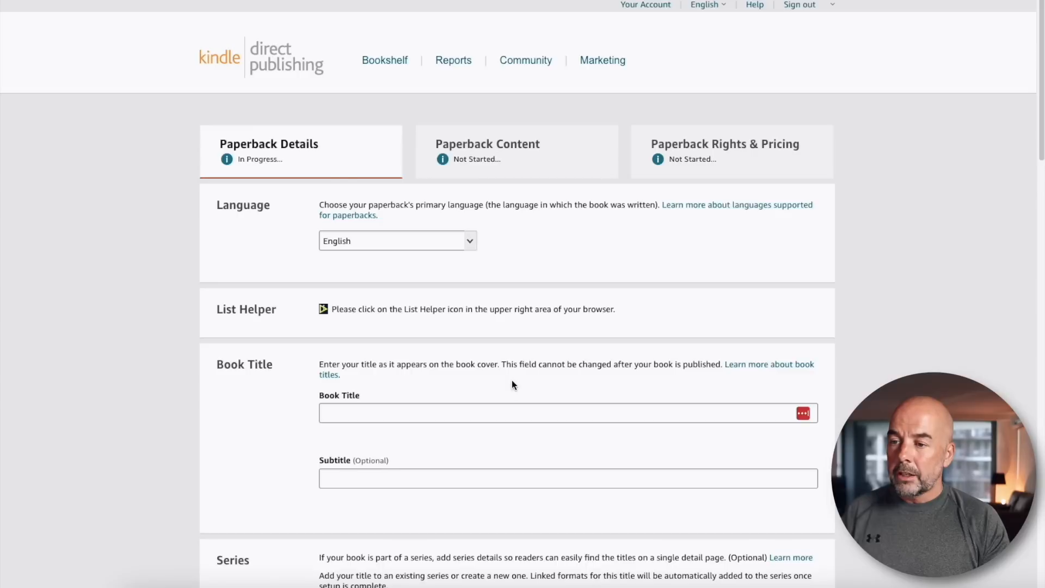
scroll(512, 381, "down", 2)
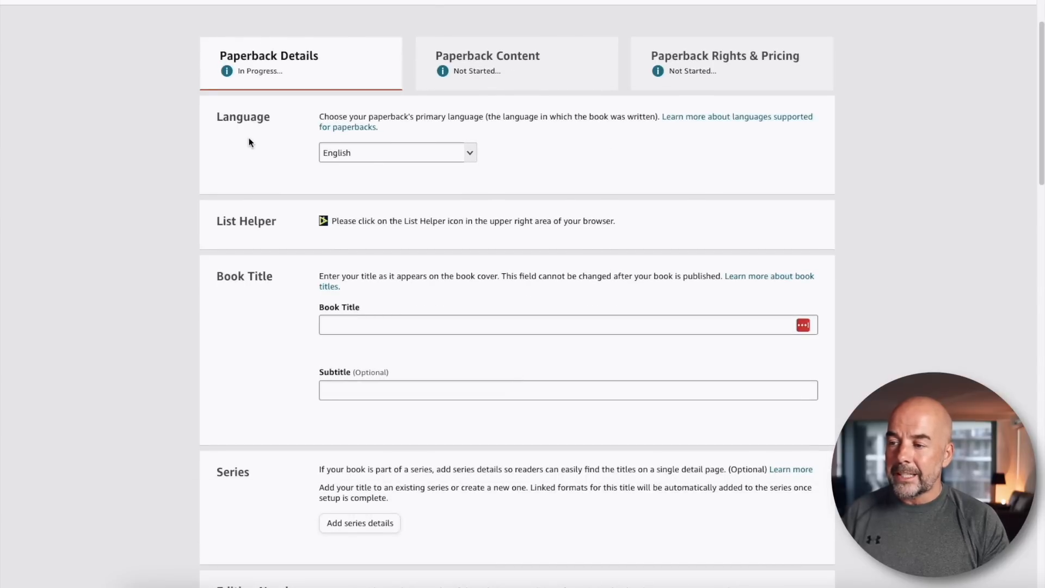
scroll(583, 180, "down", 1)
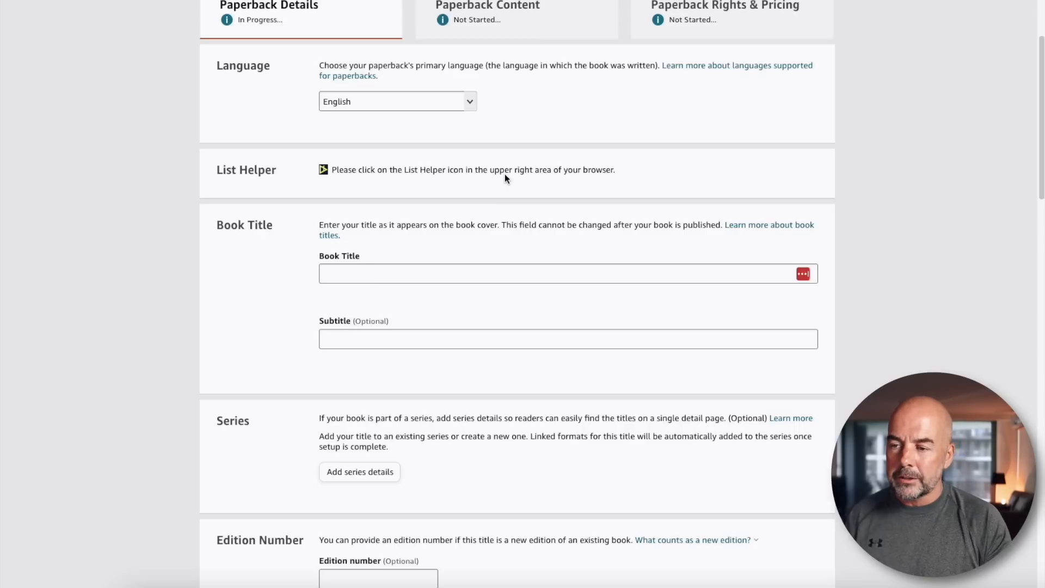
scroll(505, 174, "down", 2)
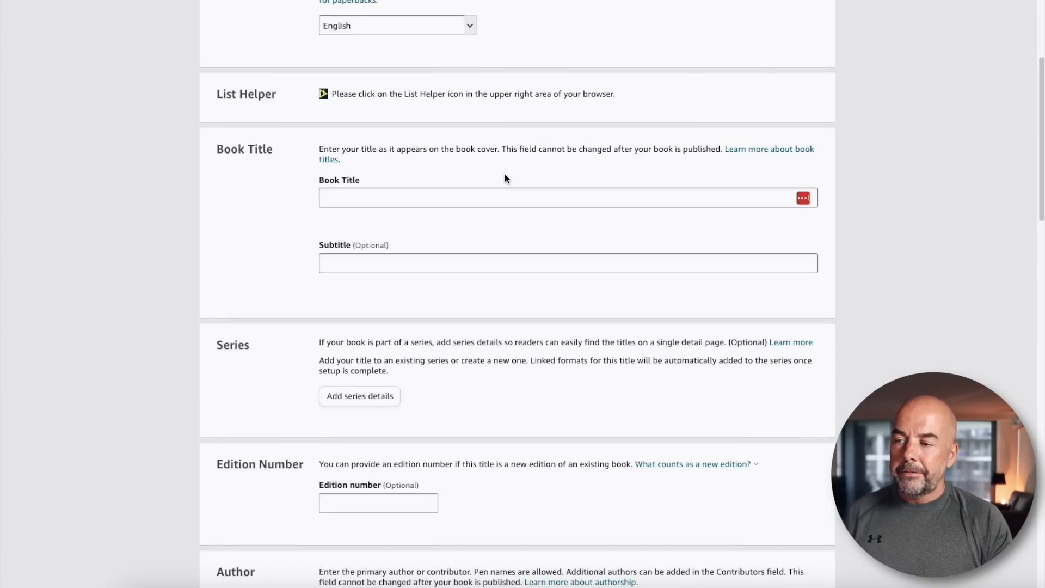
scroll(522, 171, "down", 1)
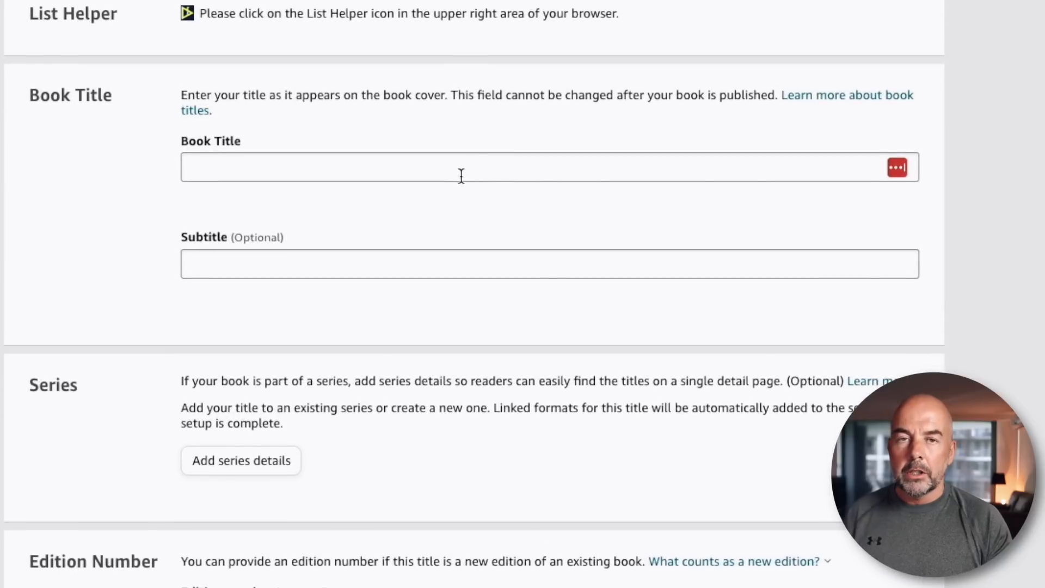
left_click(456, 166)
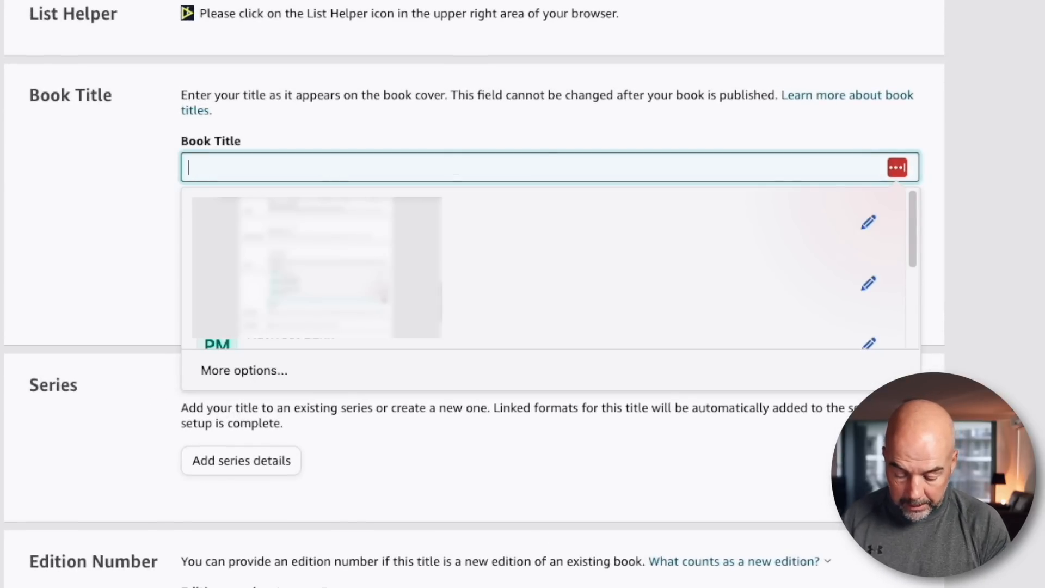
type("Weekly Planner")
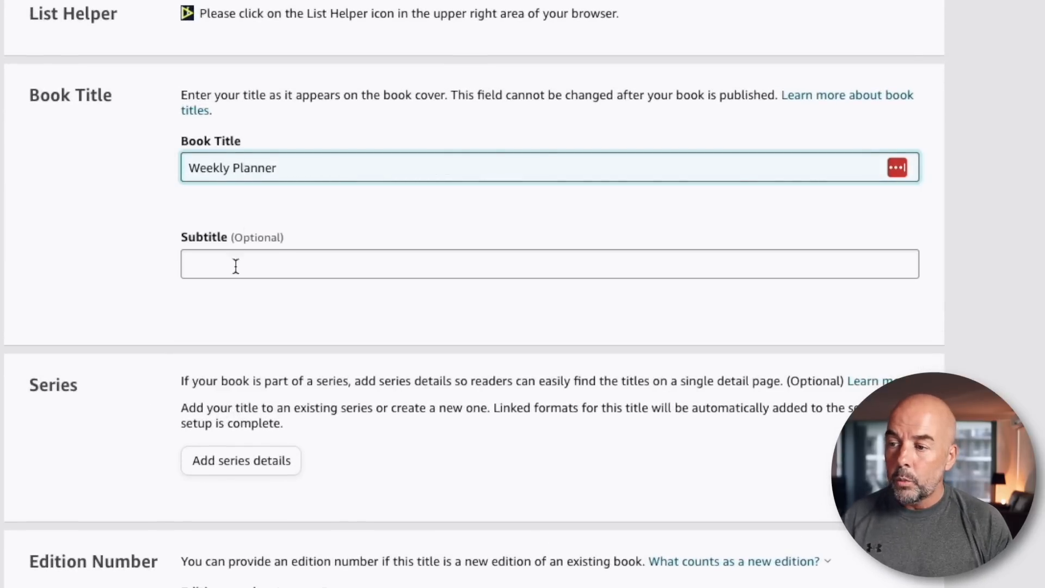
Enter the subtitle Cool Weekly Planner for Organisation and Productivity.
left_click(238, 267)
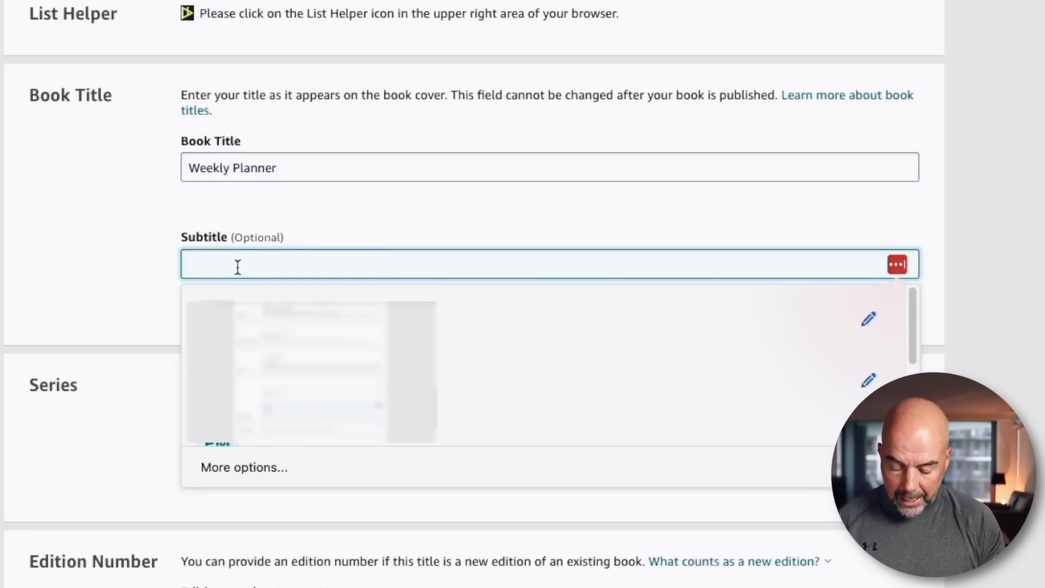
type("C")
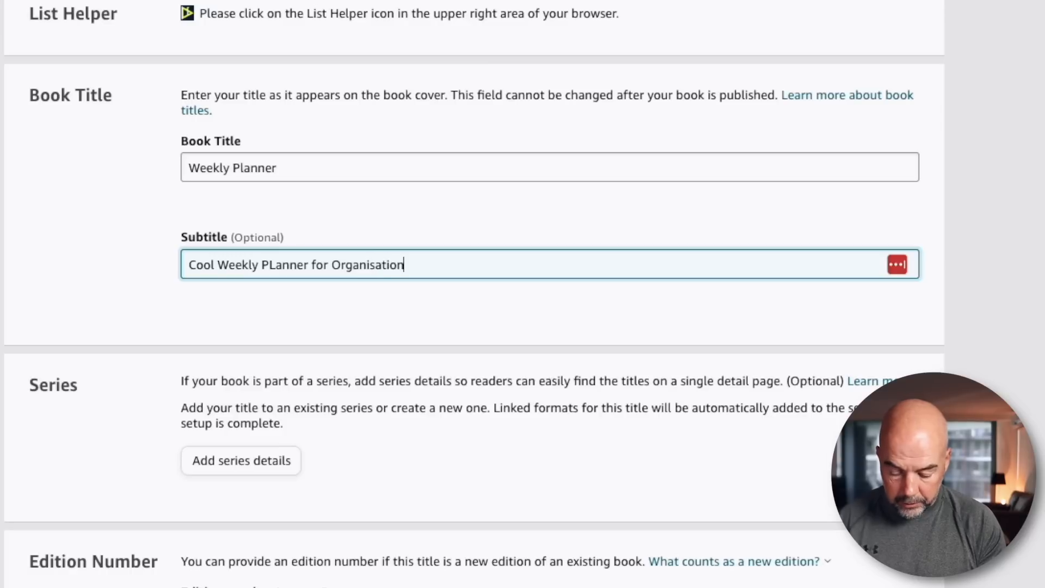
type("oductivity")
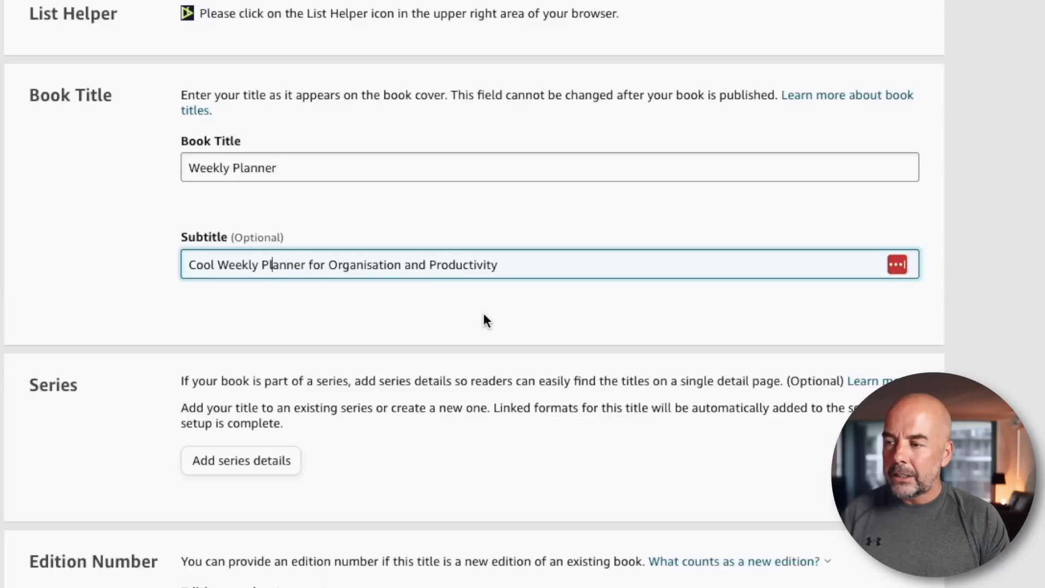
Fill in the primary author's first name and last name in the Author section.
scroll(483, 320, "down", 2)
scroll(484, 314, "down", 5)
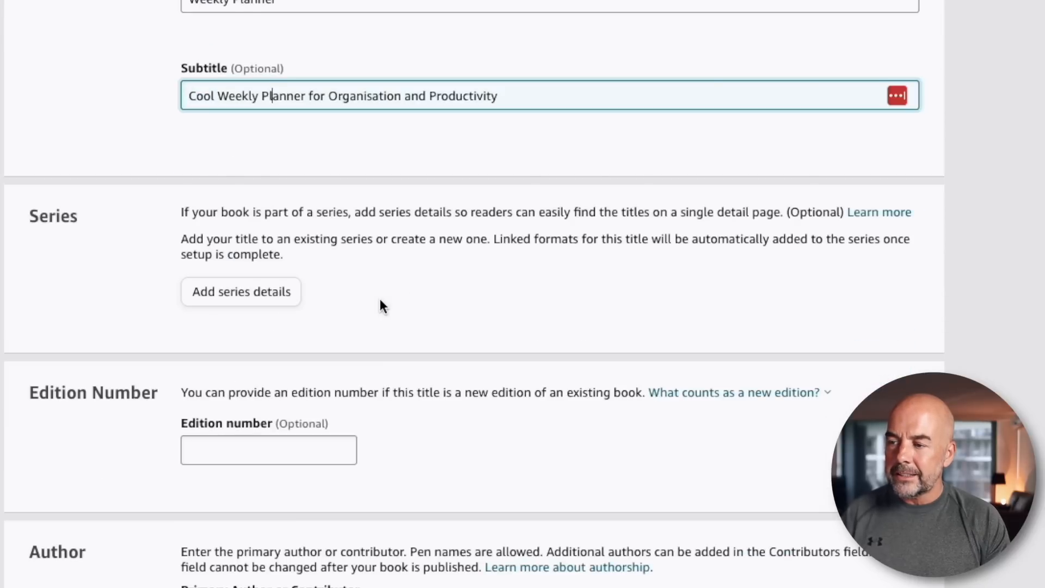
scroll(456, 294, "down", 5)
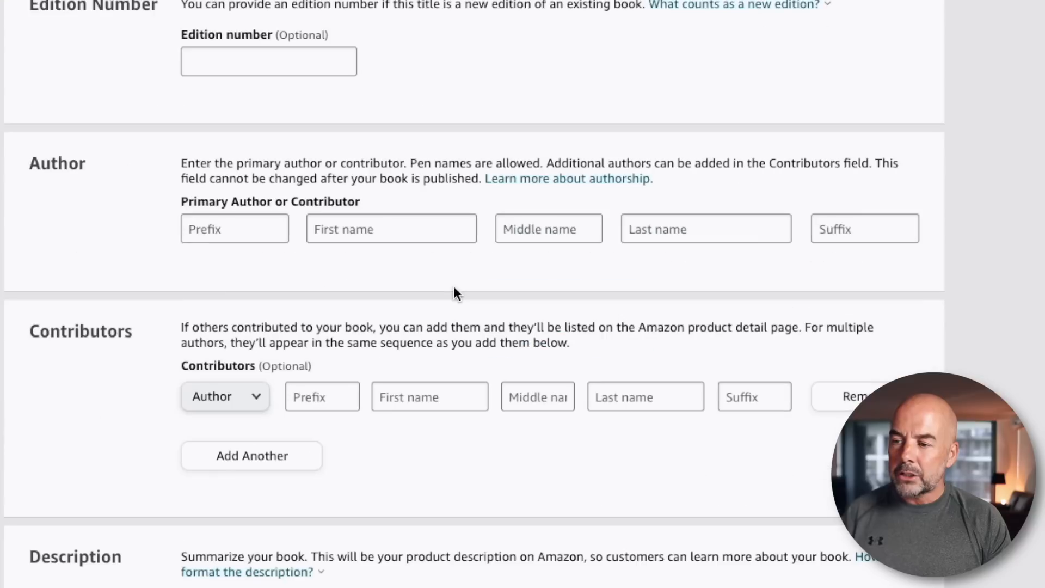
left_click(354, 232)
type("Pau")
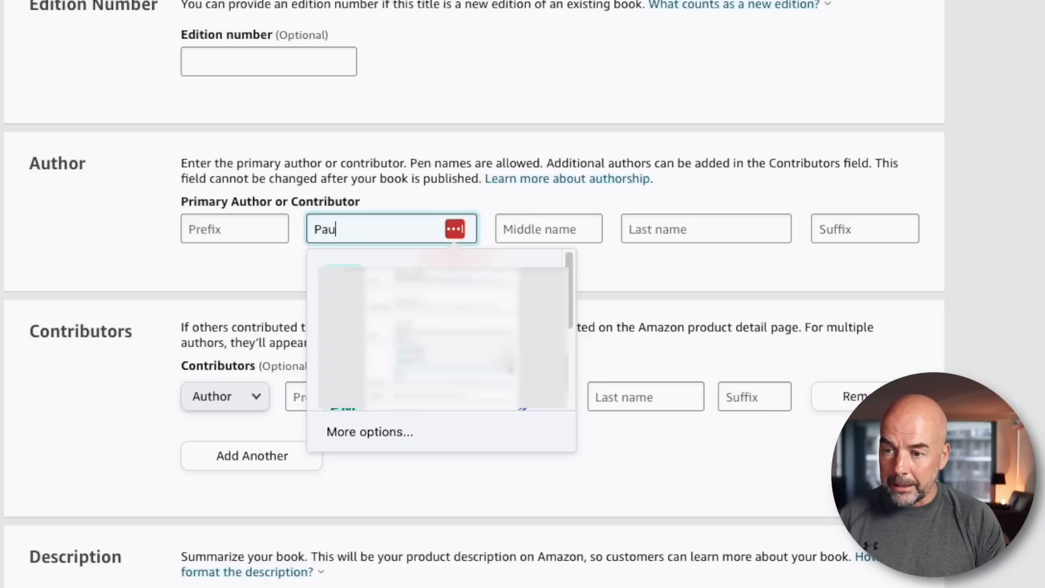
left_click(654, 230)
type("Marte")
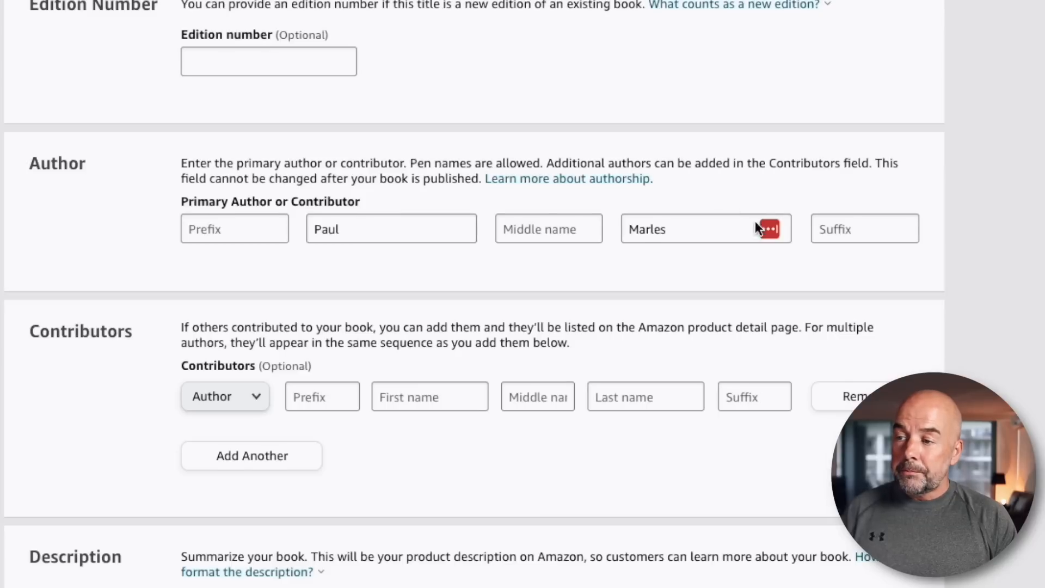
scroll(751, 245, "down", 4)
scroll(555, 233, "down", 5)
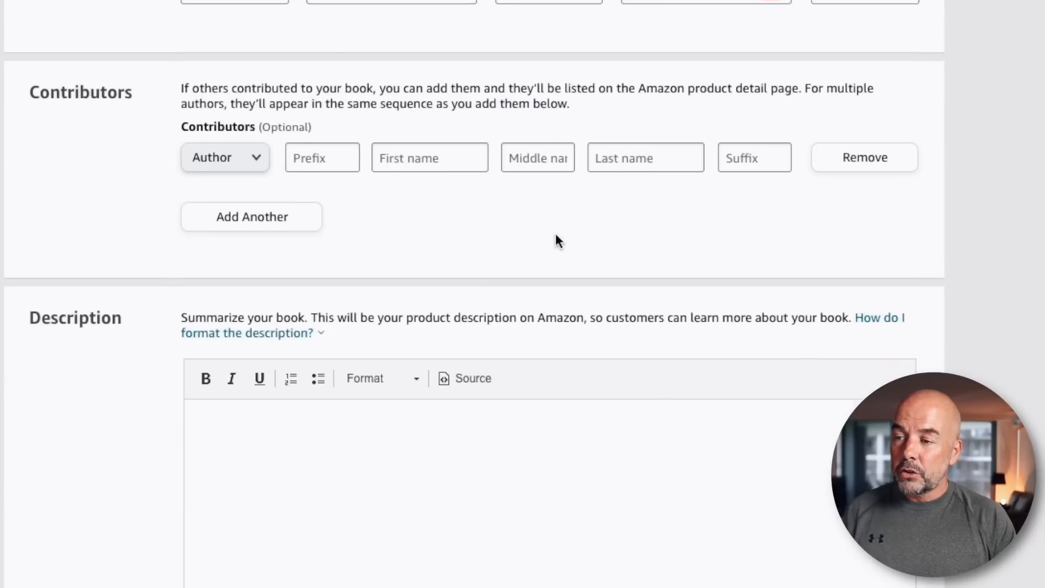